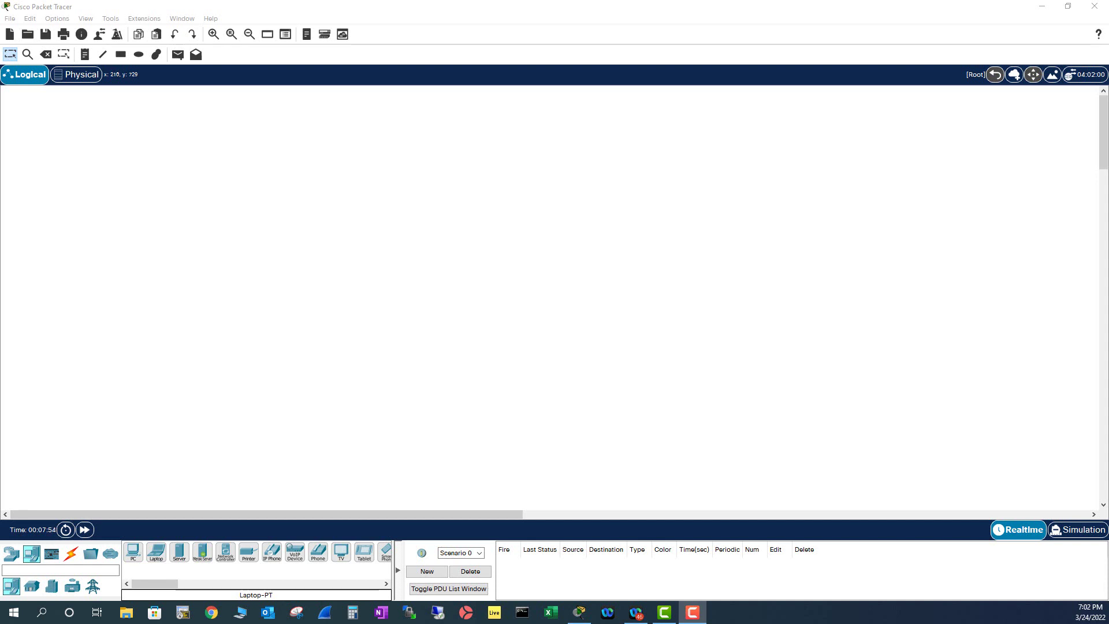
# Show the Wireless Devices models, including HomeRouter-PT-AC, under Network Devices.
pyautogui.click(13, 554)
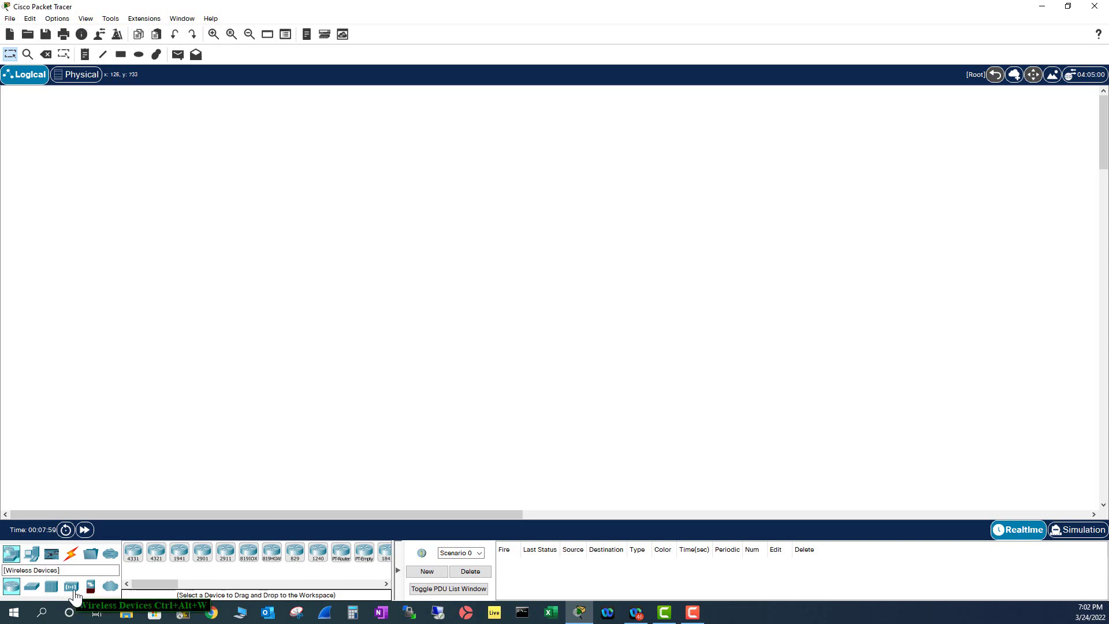
pyautogui.click(74, 591)
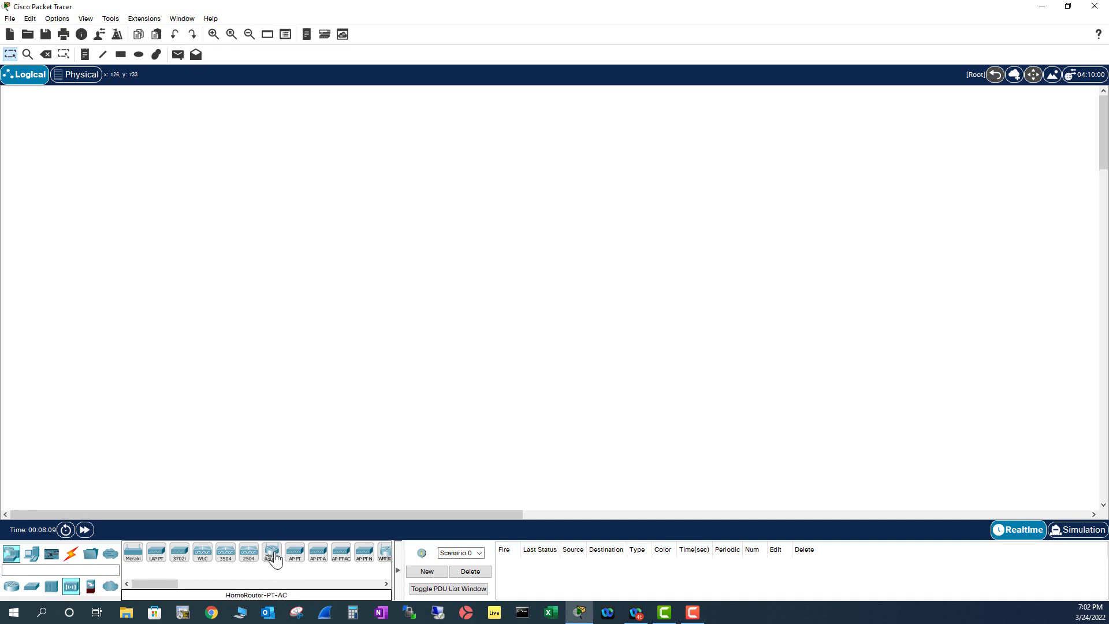
# Place a HomeRouter-PT-AC at top centre and three Laptop-PT laptops left, centre and right.
pyautogui.moveTo(275, 558); pyautogui.dragTo(465, 170)
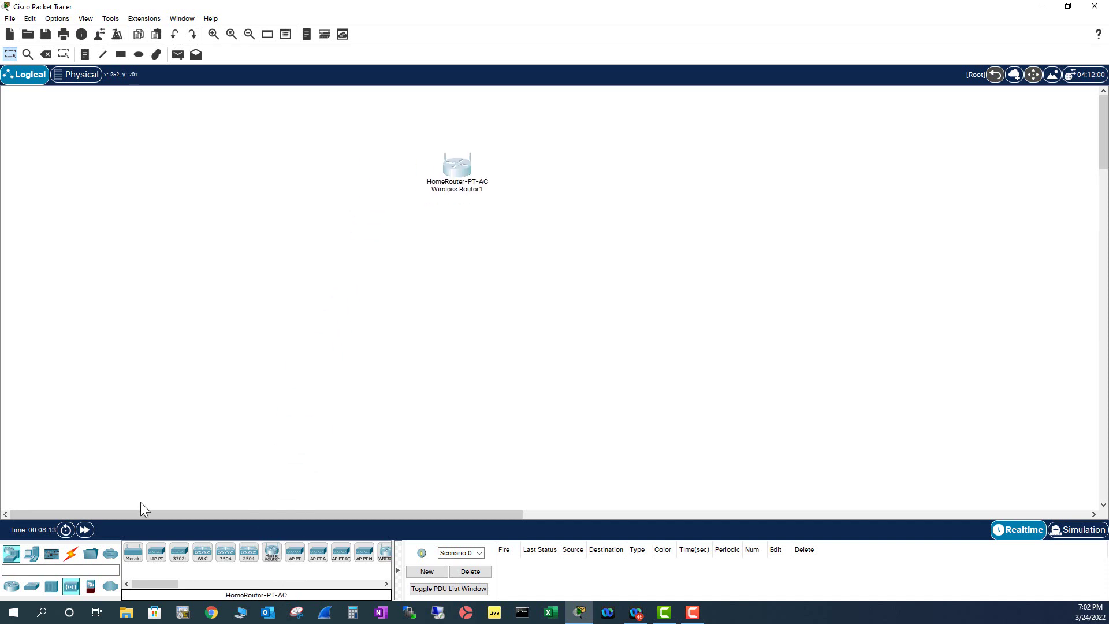
pyautogui.click(27, 563)
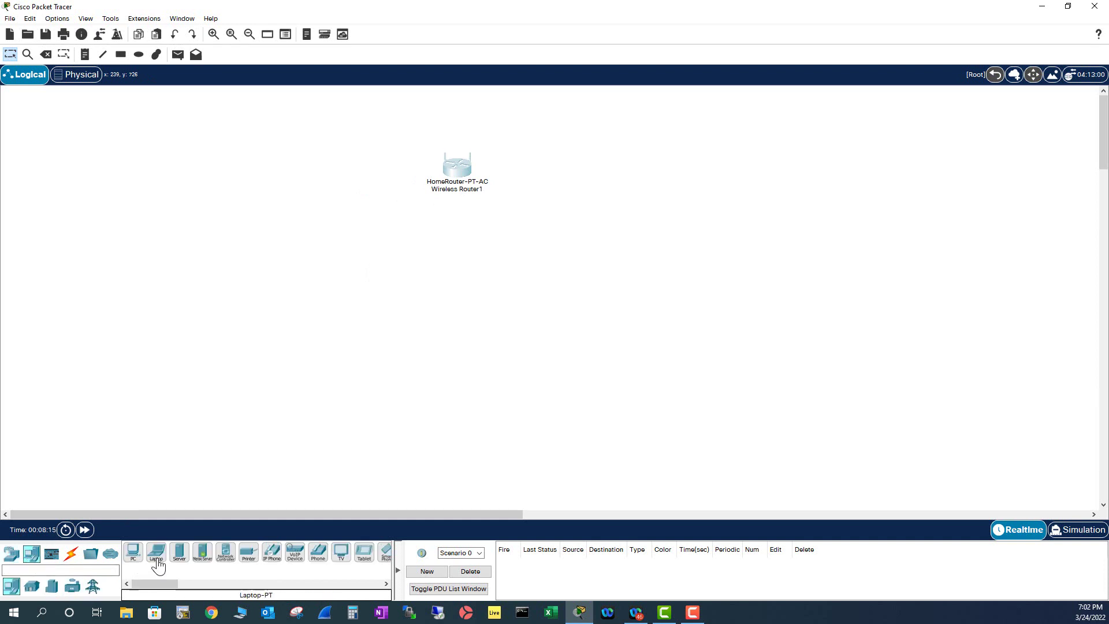
pyautogui.moveTo(155, 557); pyautogui.dragTo(163, 332)
pyautogui.moveTo(156, 556); pyautogui.dragTo(485, 344)
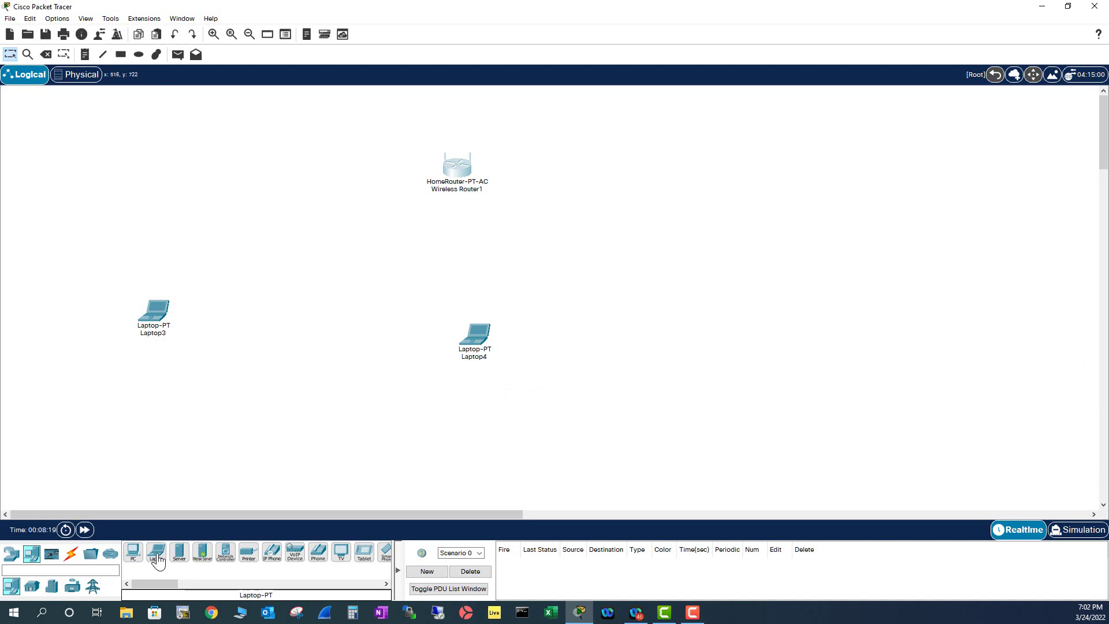
pyautogui.moveTo(156, 556); pyautogui.dragTo(801, 327)
pyautogui.click(458, 173)
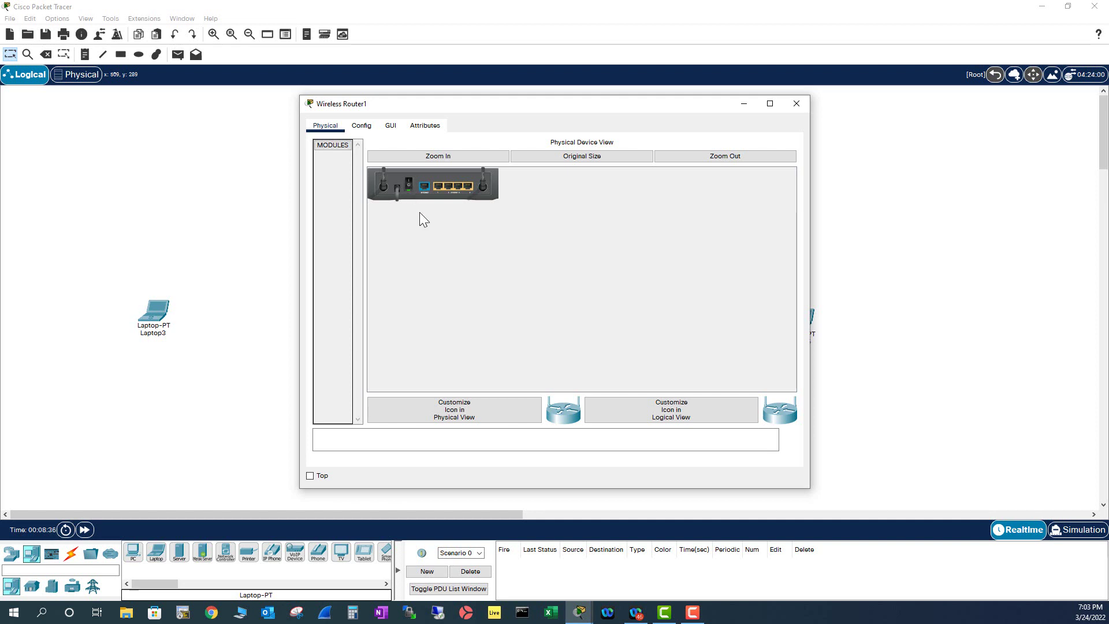
pyautogui.click(364, 127)
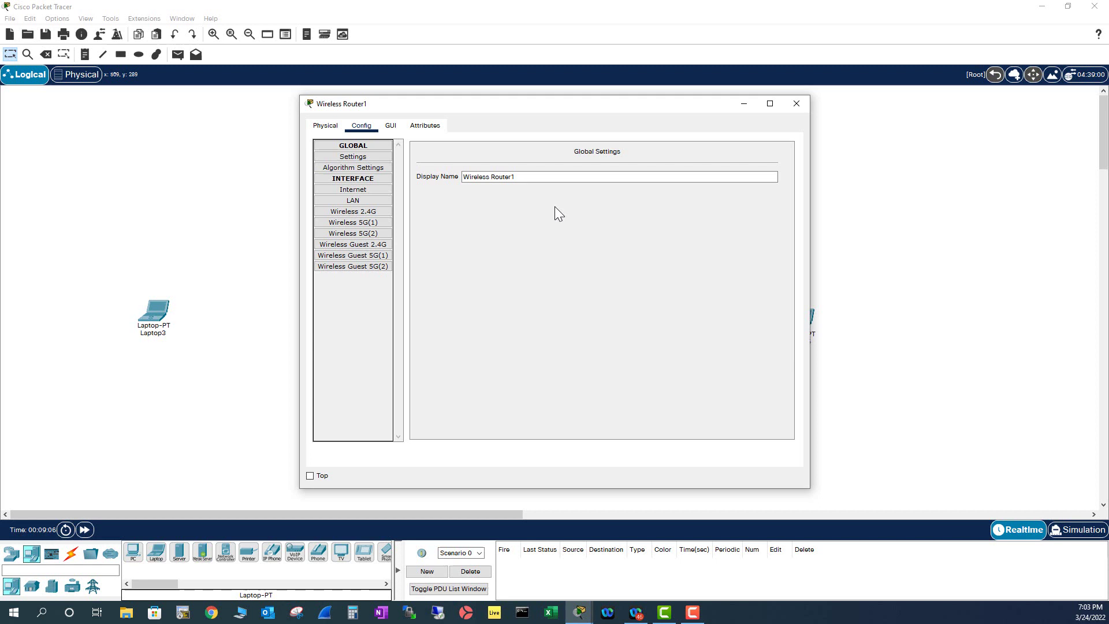
pyautogui.click(370, 218)
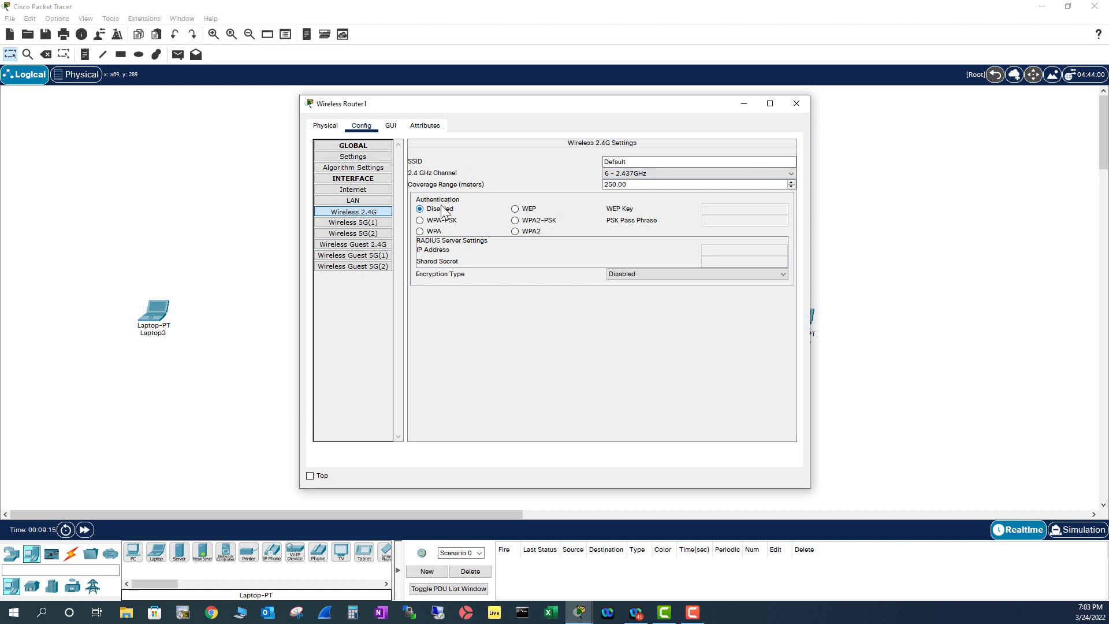
pyautogui.click(796, 104)
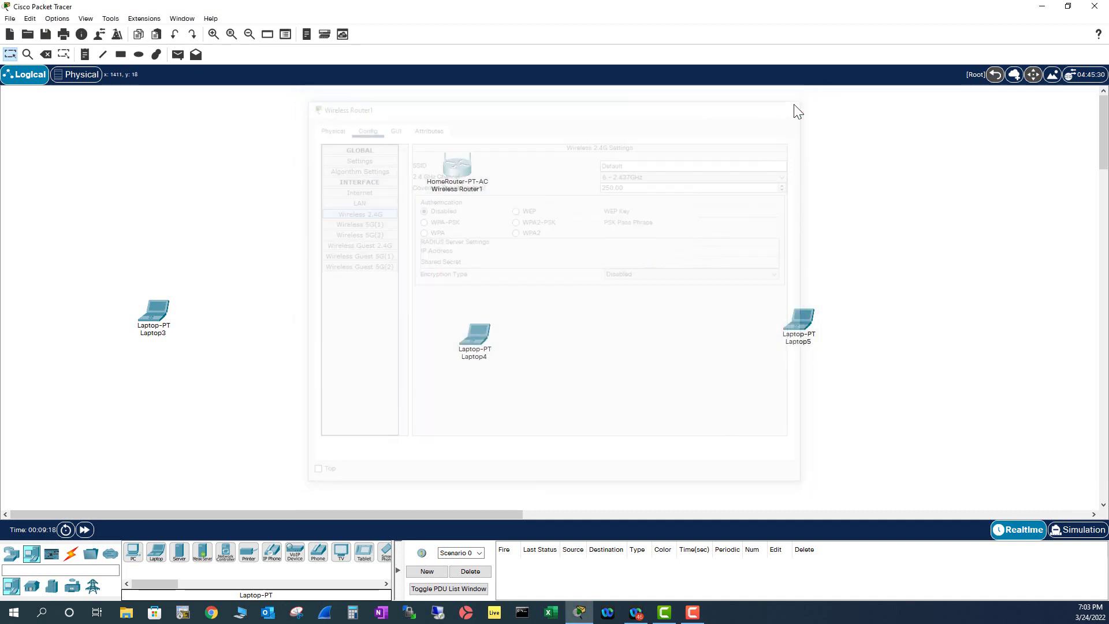
# Inspect Laptop3's PT-LAPTOP-NM-1CFE wired card and try removing it while powered on.
pyautogui.click(162, 315)
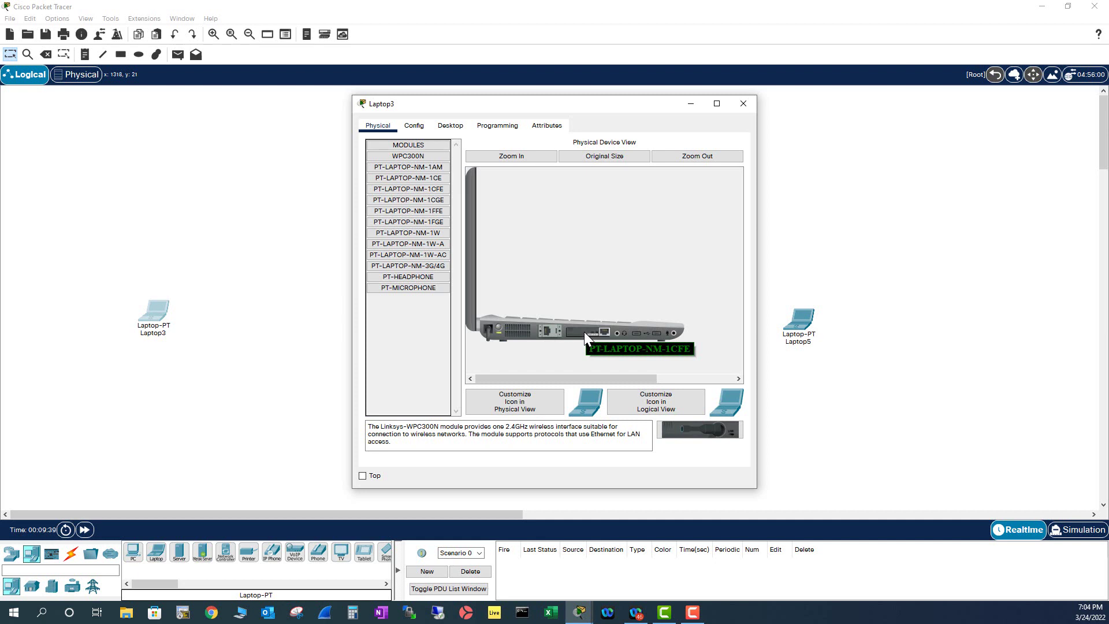
pyautogui.click(439, 192)
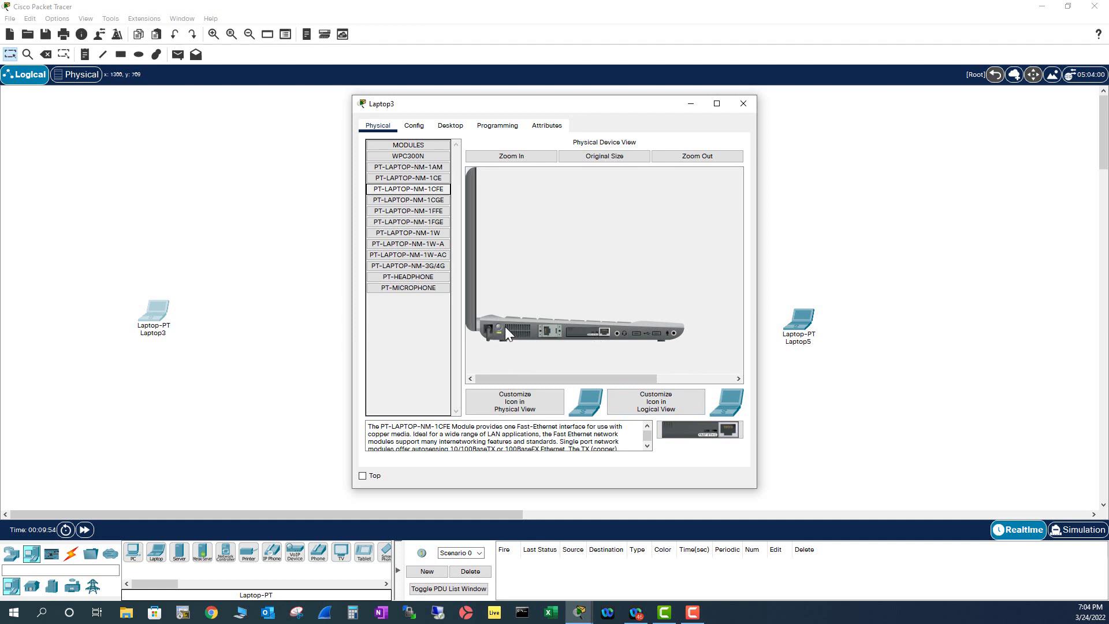
pyautogui.moveTo(592, 333); pyautogui.dragTo(685, 424)
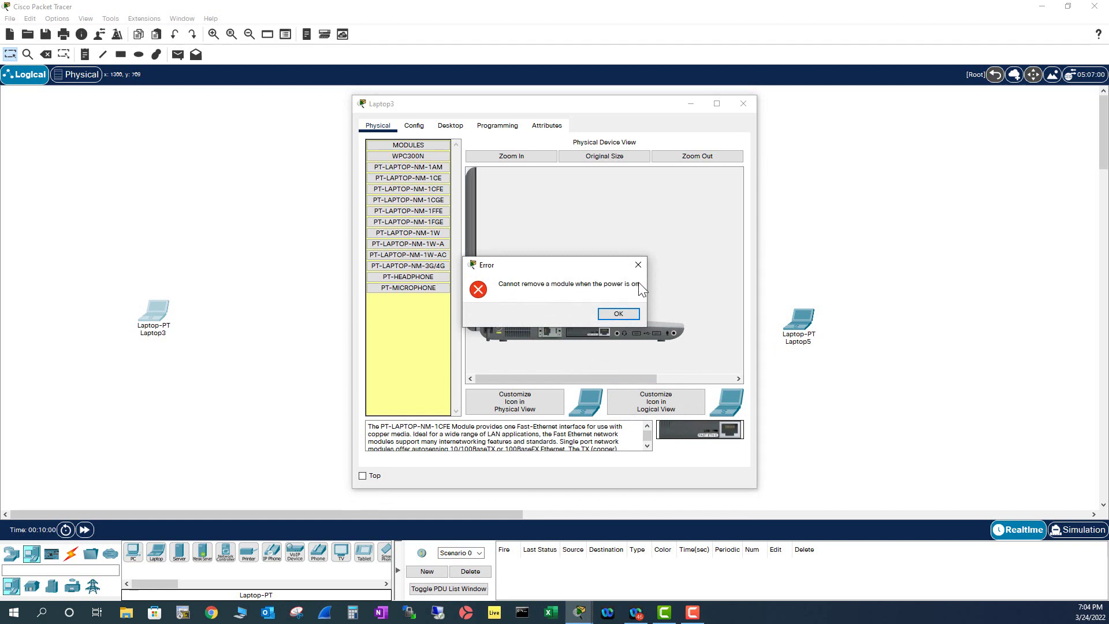
pyautogui.click(617, 315)
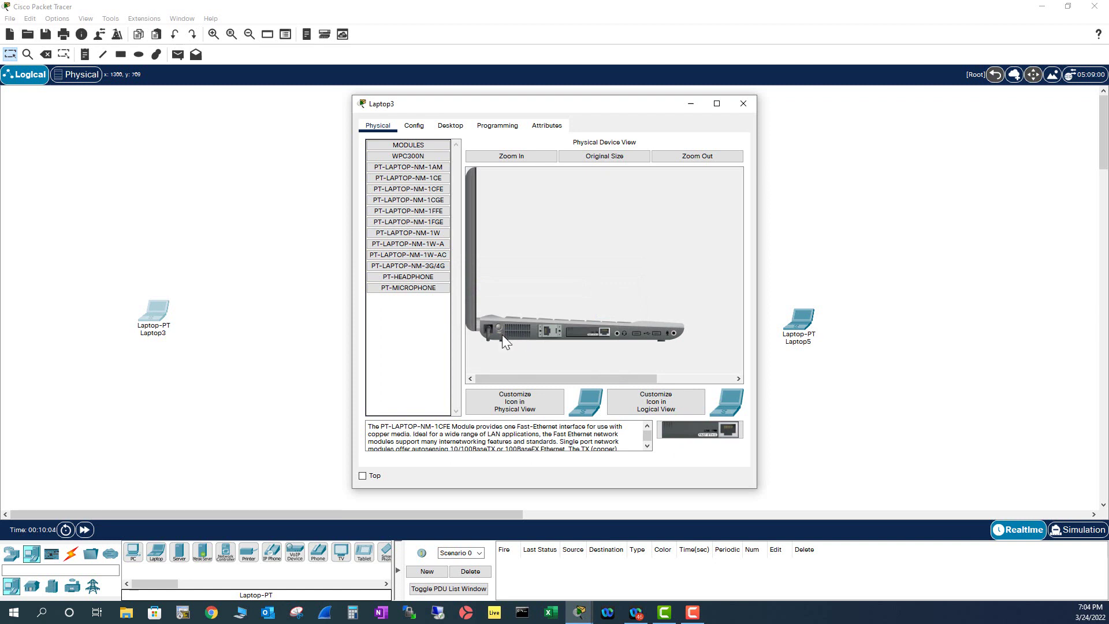
# Remove Laptop3's wired card and install the PT-LAPTOP-NM-1W-AC wireless module in the slot.
pyautogui.moveTo(574, 334); pyautogui.dragTo(700, 436)
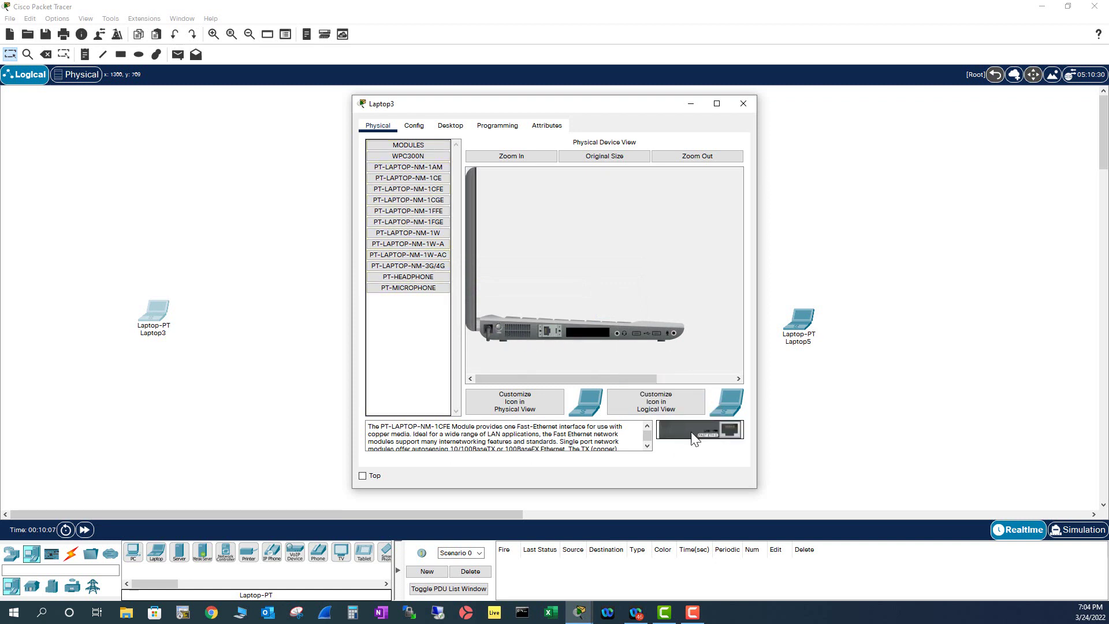
pyautogui.click(441, 260)
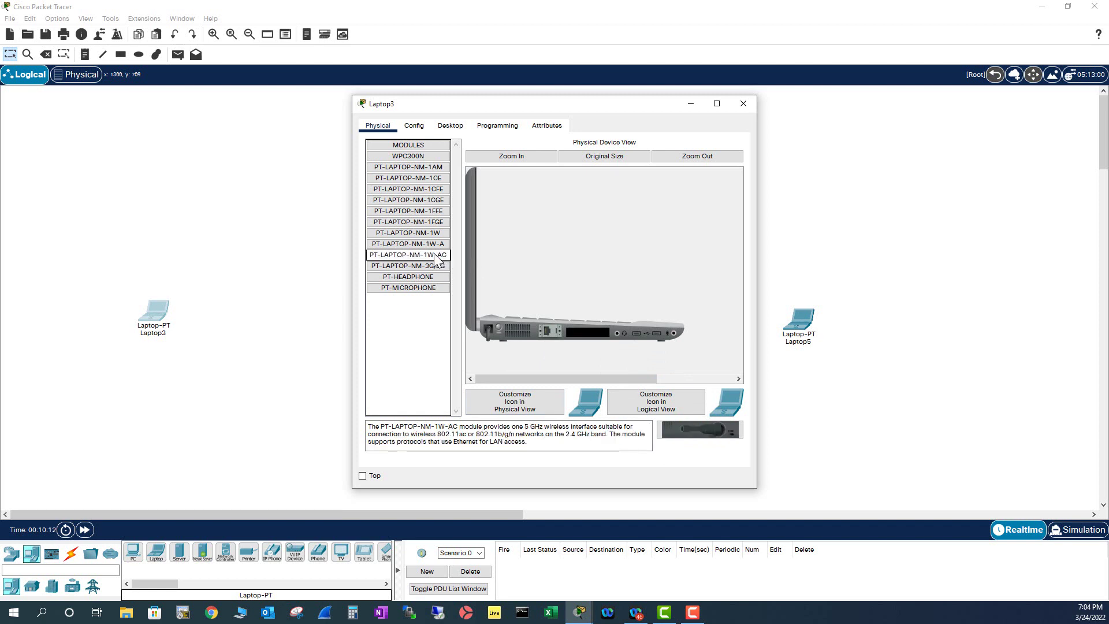
pyautogui.click(697, 432)
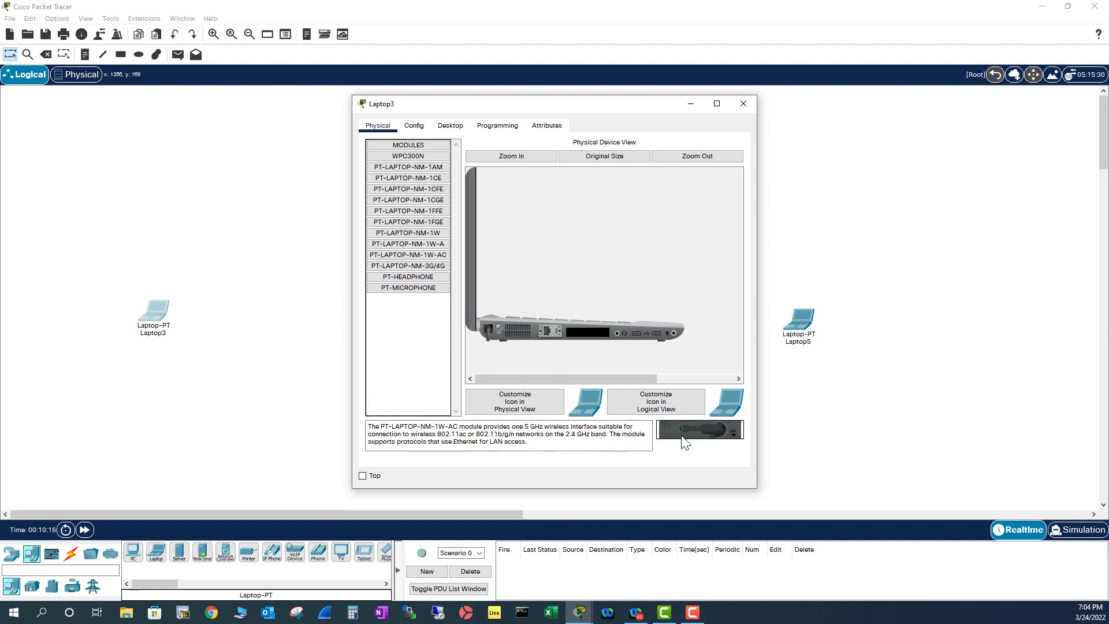
pyautogui.moveTo(693, 435); pyautogui.dragTo(588, 334)
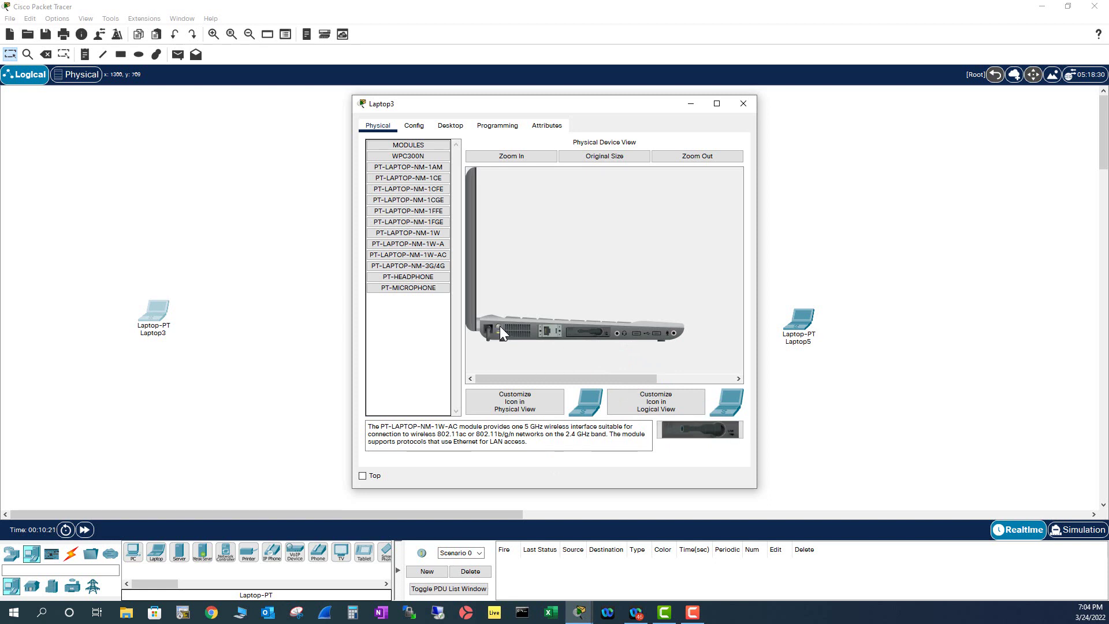
# Open Laptop4's physical view, select PT-LAPTOP-NM-1W-AC, and attempt removing the original card.
pyautogui.click(743, 104)
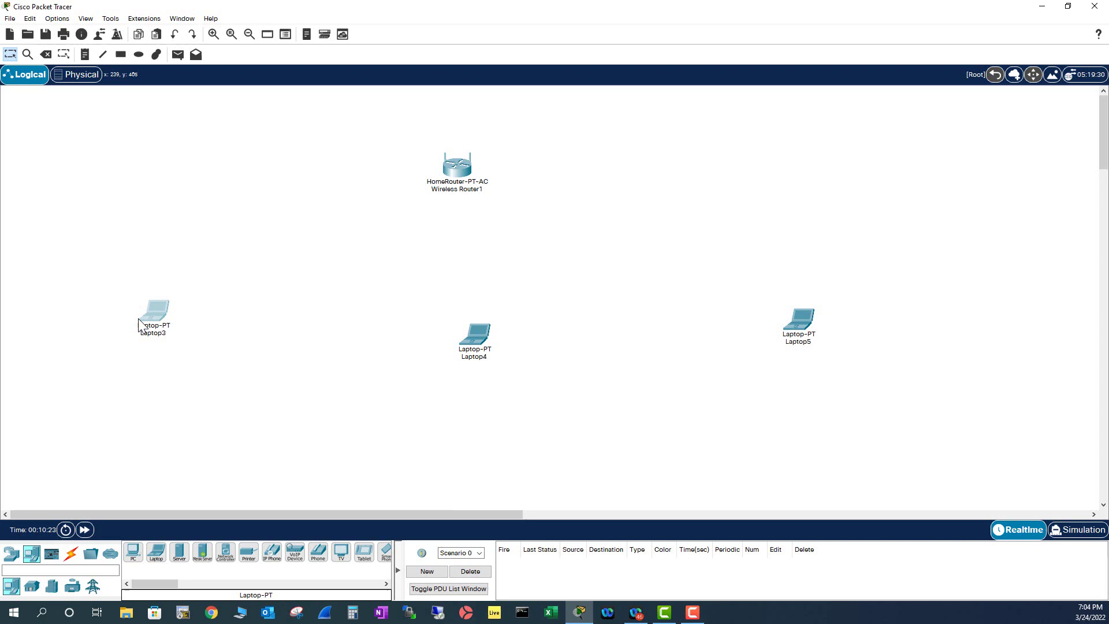
pyautogui.moveTo(466, 185)
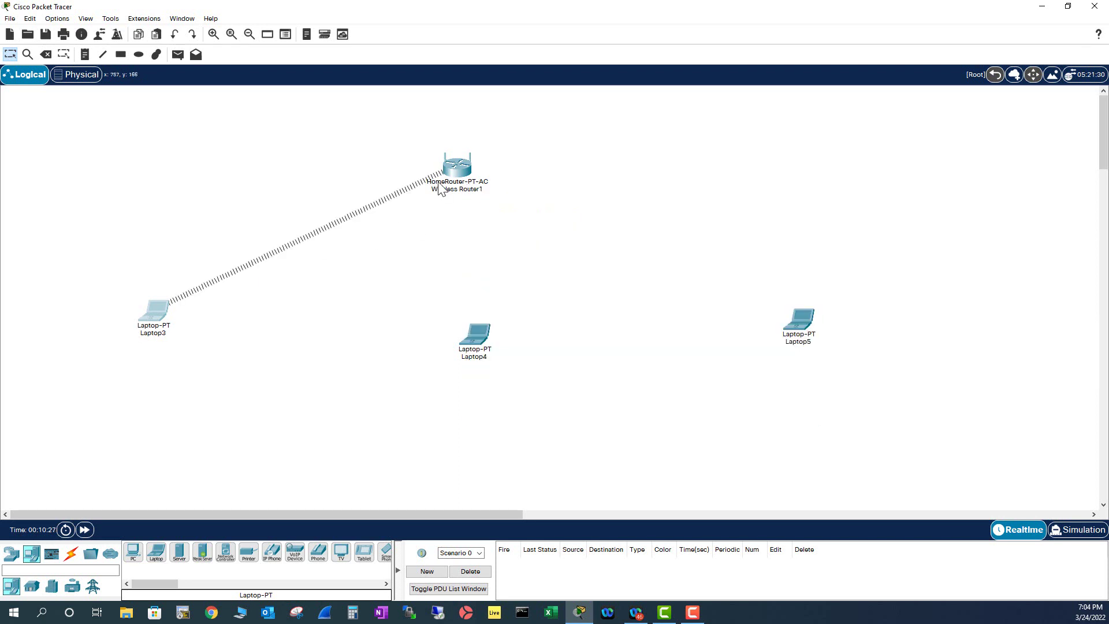
pyautogui.click(477, 336)
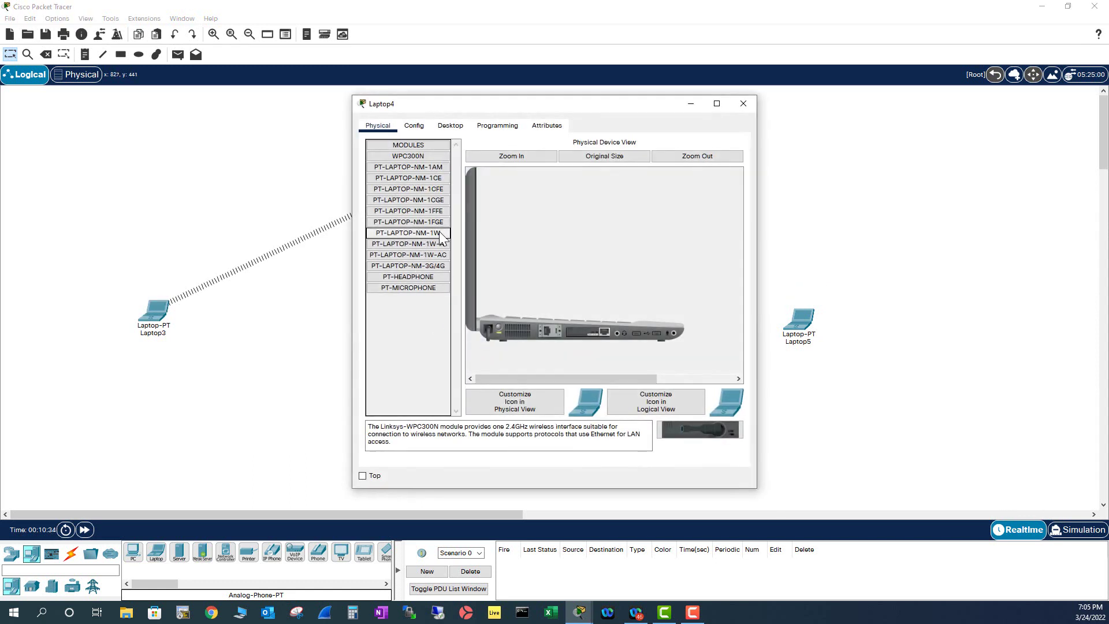
pyautogui.click(439, 256)
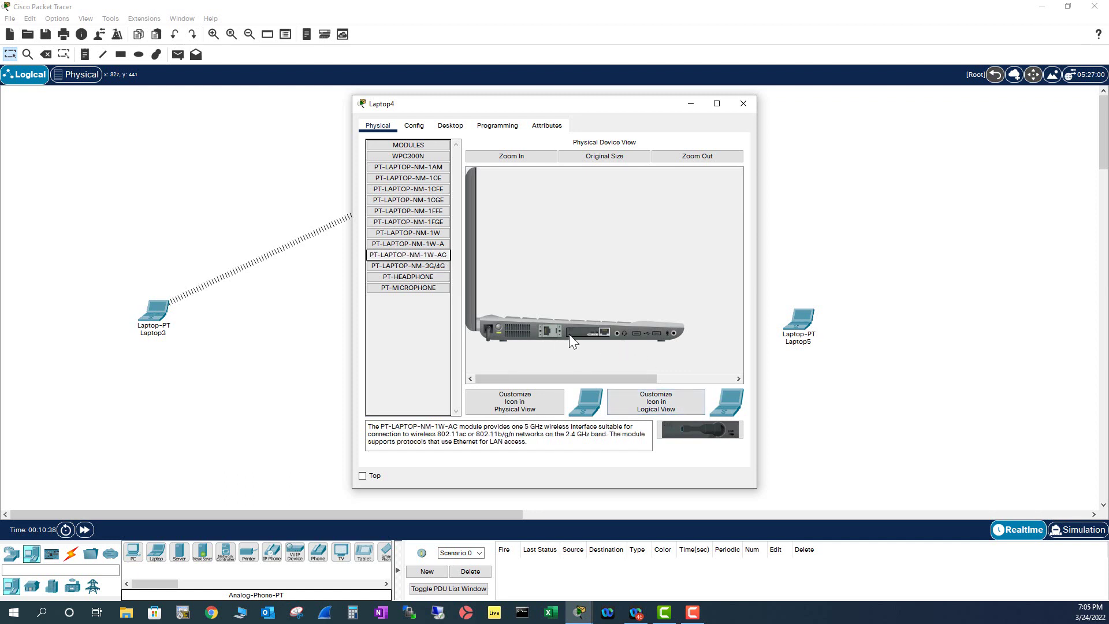
pyautogui.moveTo(580, 333); pyautogui.dragTo(692, 429)
pyautogui.click(615, 313)
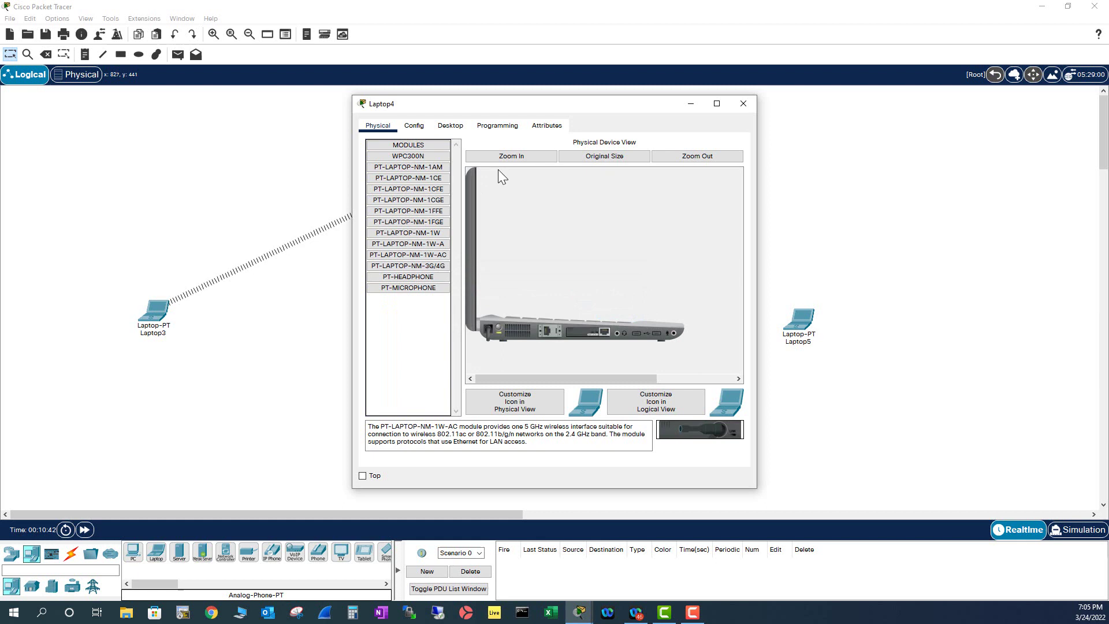
# Power Laptop4 off, swap out its original card, power it back on, then open Laptop5.
pyautogui.click(499, 324)
pyautogui.moveTo(590, 328)
pyautogui.mouseDown()
pyautogui.moveTo(699, 431)
pyautogui.moveTo(593, 344)
pyautogui.mouseUp()
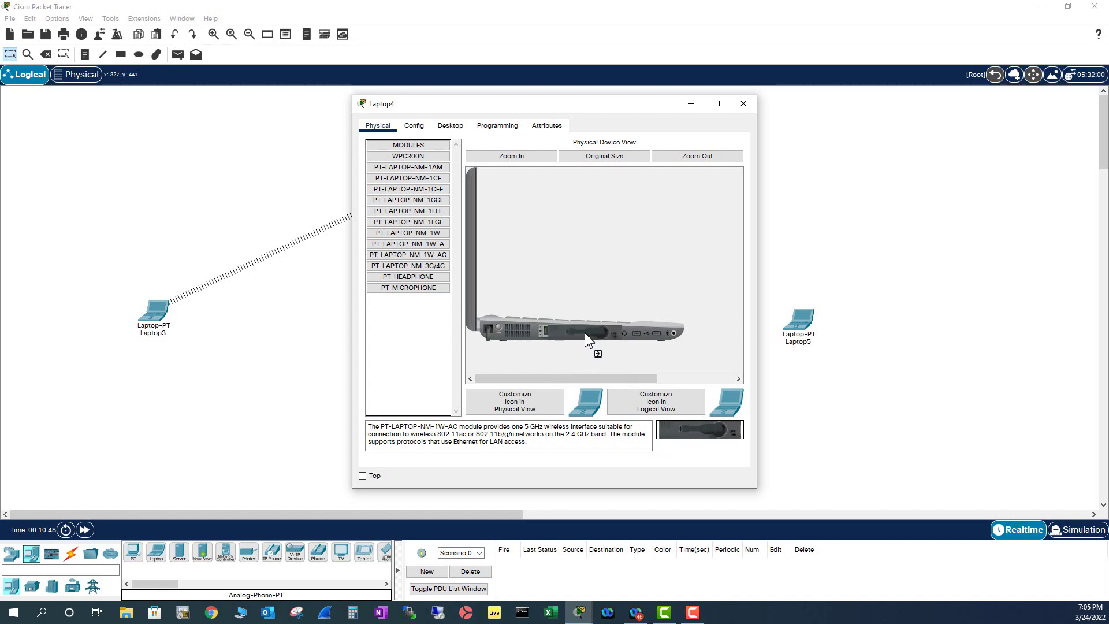
pyautogui.click(503, 328)
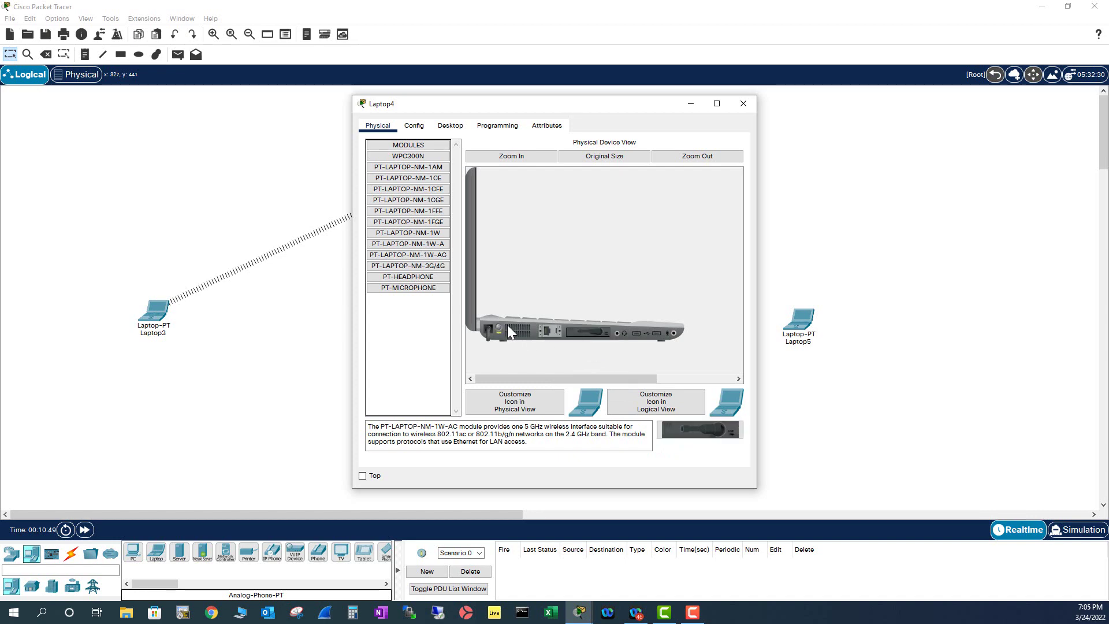
pyautogui.click(744, 104)
pyautogui.click(800, 320)
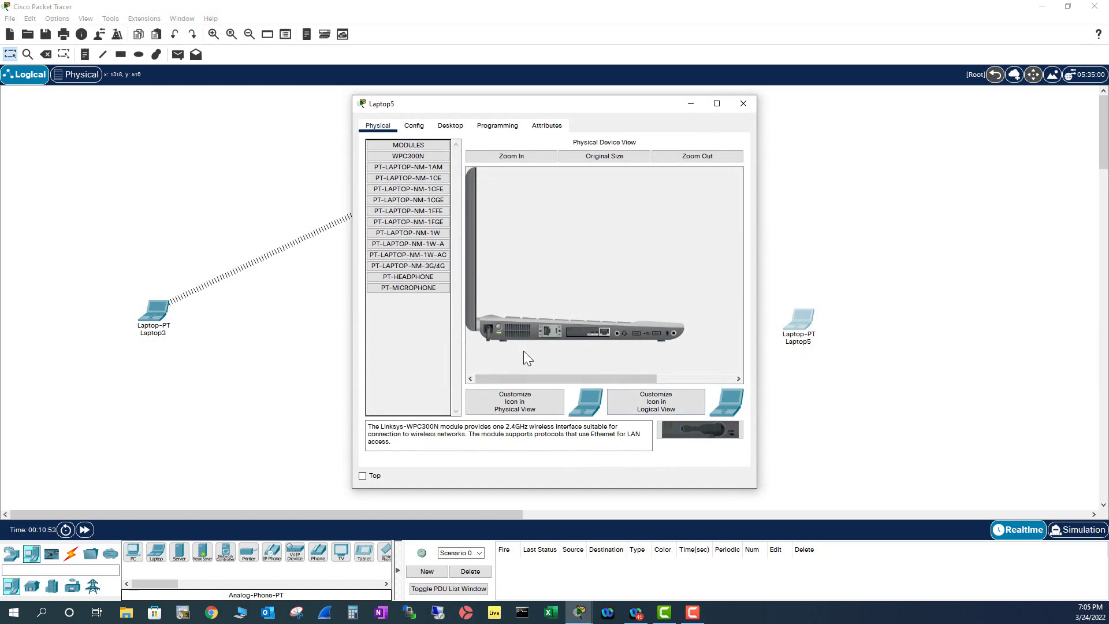
# Delete Laptop5 from the workspace.
pyautogui.click(743, 104)
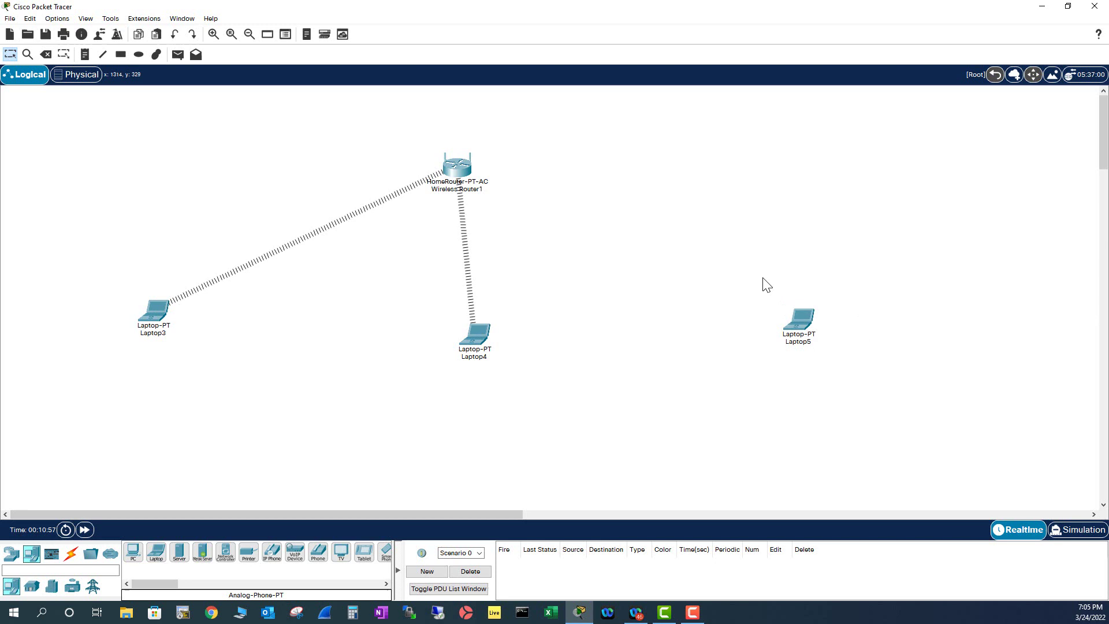
pyautogui.press('Delete')
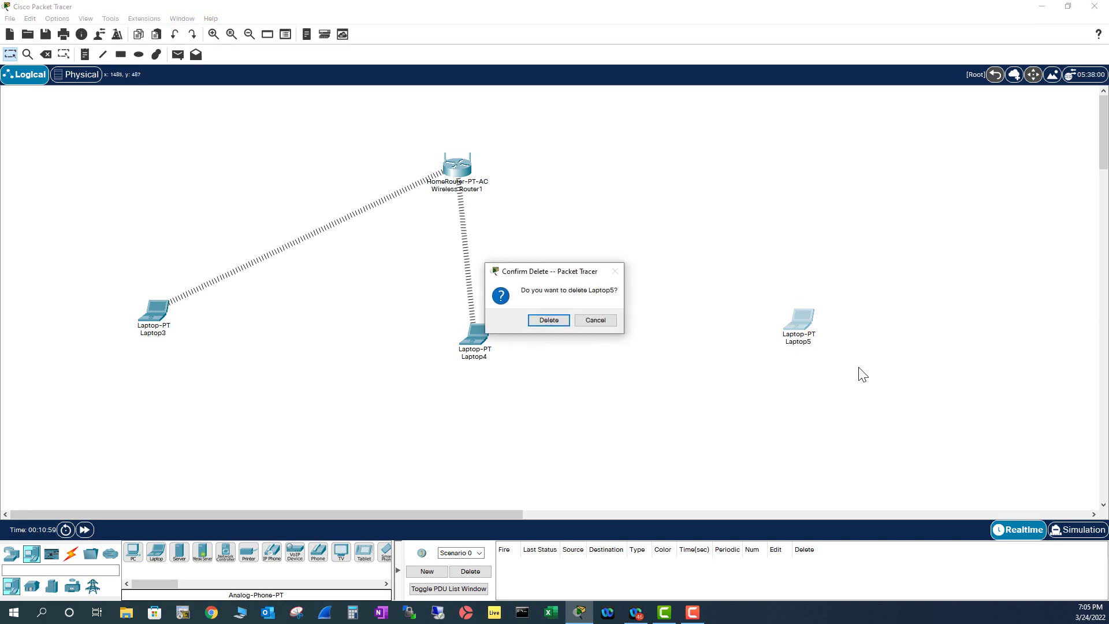
pyautogui.click(549, 320)
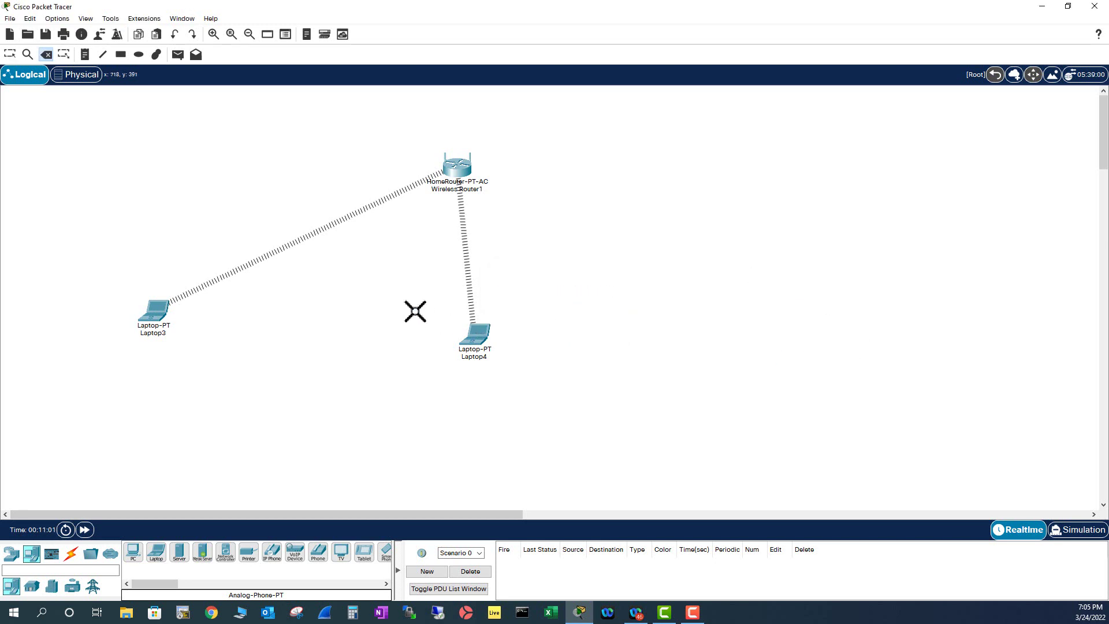
pyautogui.press('Escape')
# Copy Laptop4 and place the pasted Laptop4(1) to the right of the router.
pyautogui.moveTo(432, 315); pyautogui.dragTo(518, 376)
pyautogui.moveTo(482, 357)
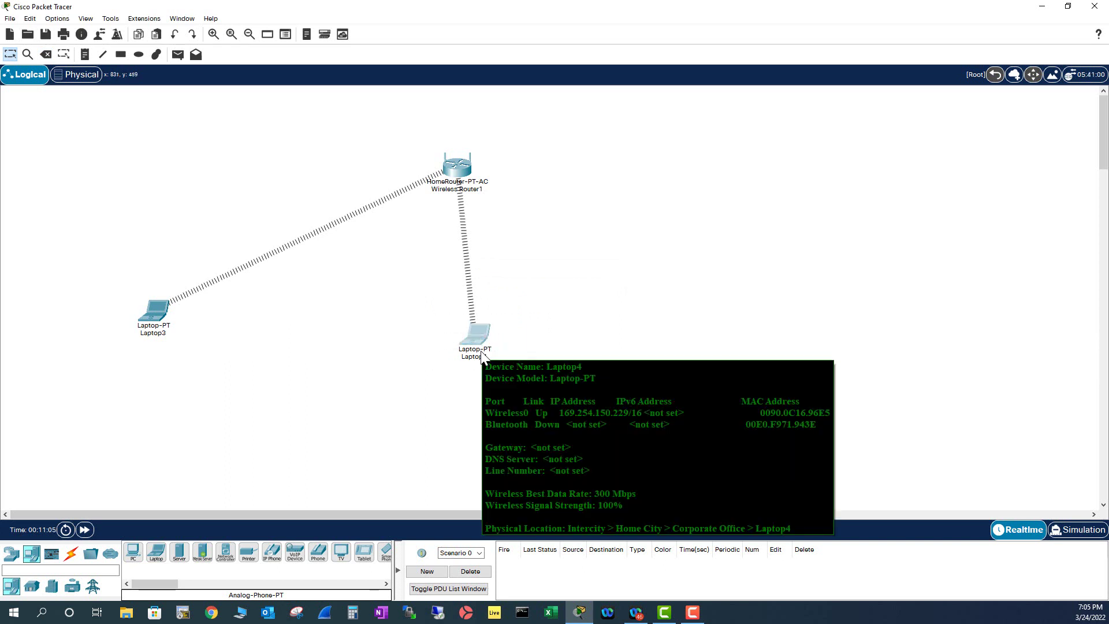
pyautogui.hotkey('ctrl', 'v')
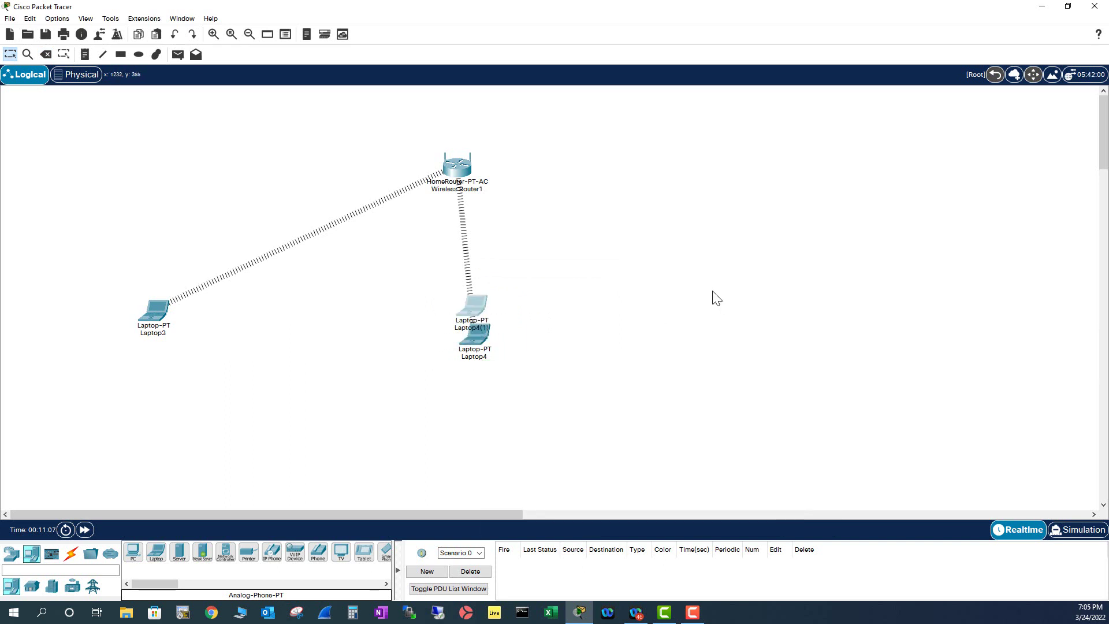
pyautogui.moveTo(476, 303); pyautogui.dragTo(729, 332)
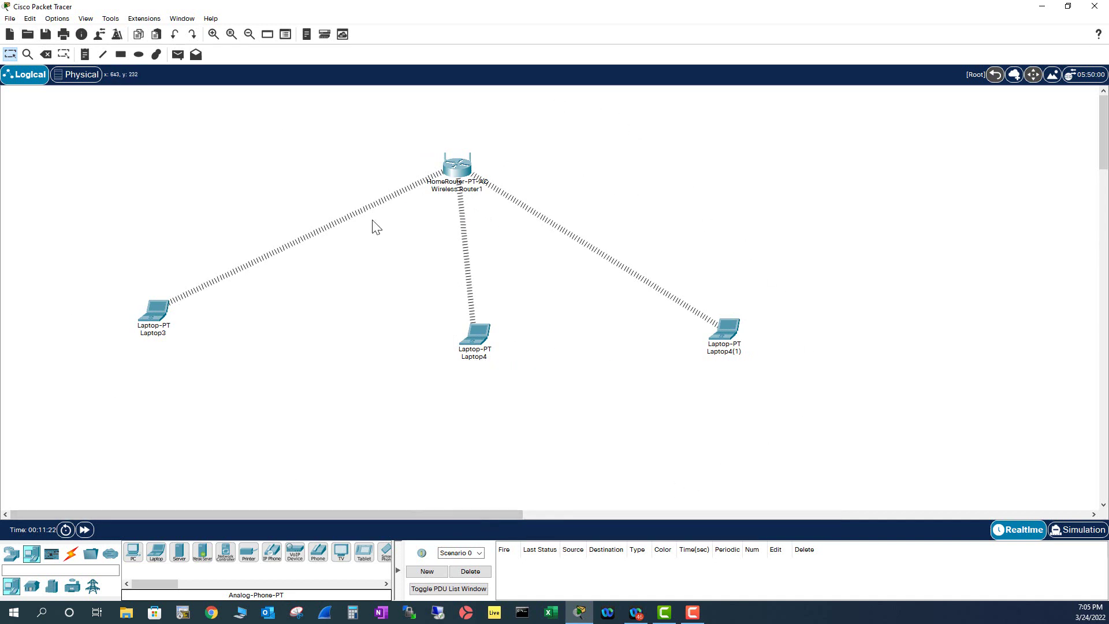
# Set Wireless Router1's 2.4 GHz SSID to apple with WPA-PSK and a pass phrase.
pyautogui.click(456, 169)
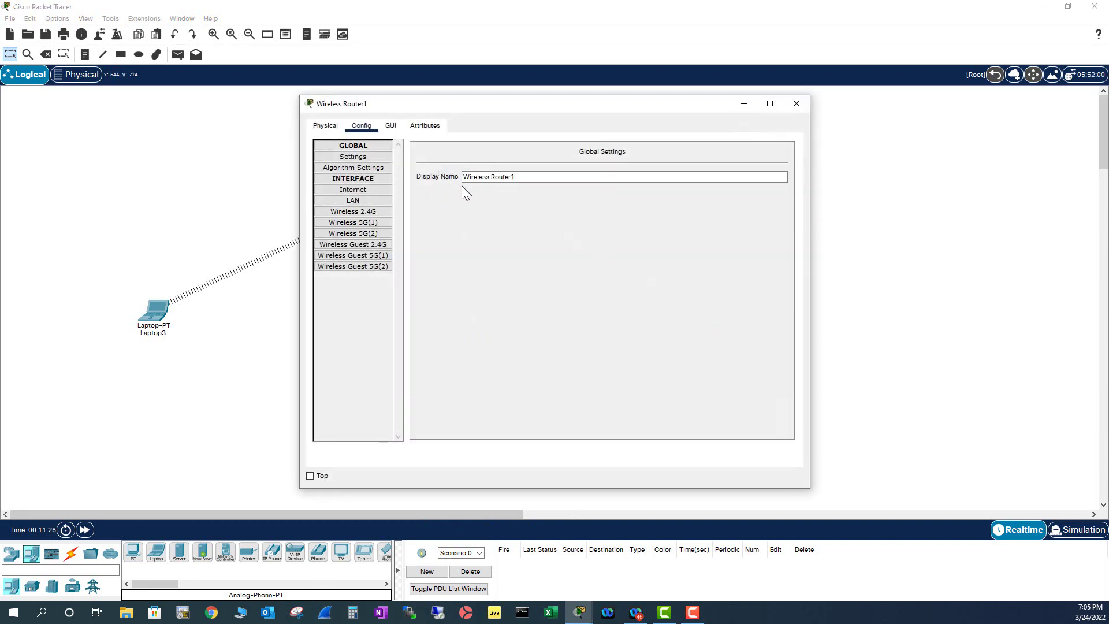
pyautogui.click(365, 213)
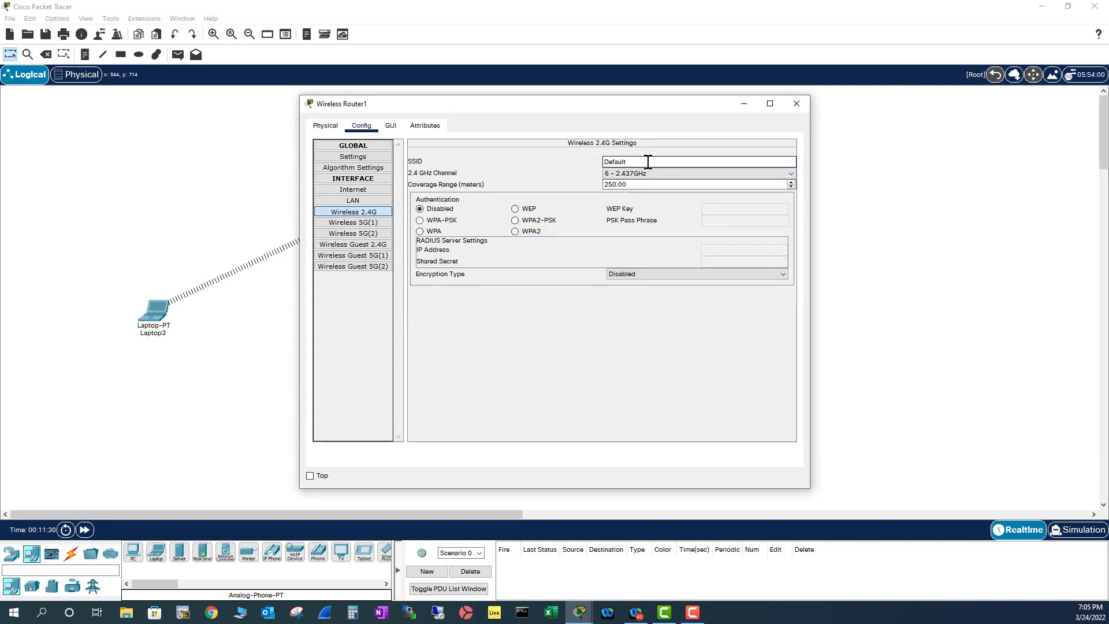
pyautogui.moveTo(647, 162); pyautogui.dragTo(560, 160)
pyautogui.write('app')
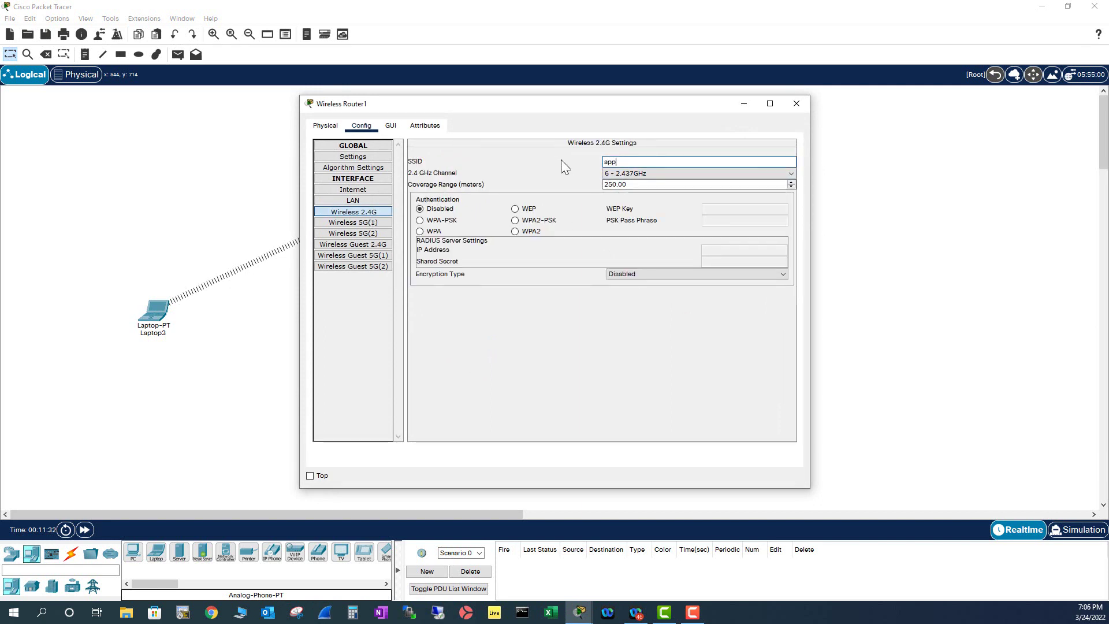
pyautogui.write('le')
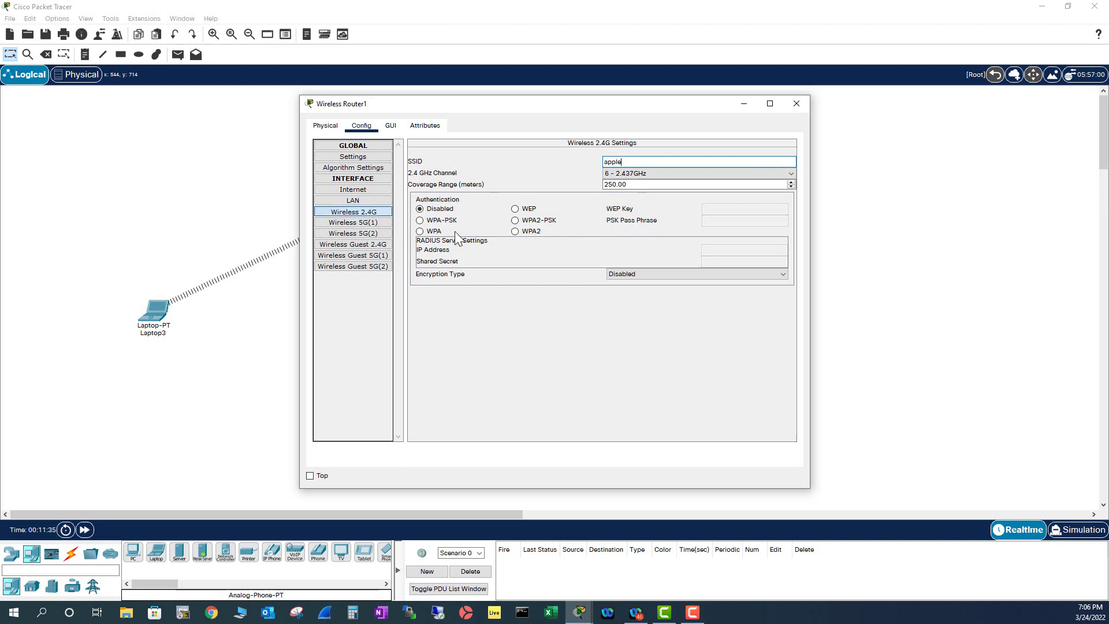
pyautogui.click(429, 221)
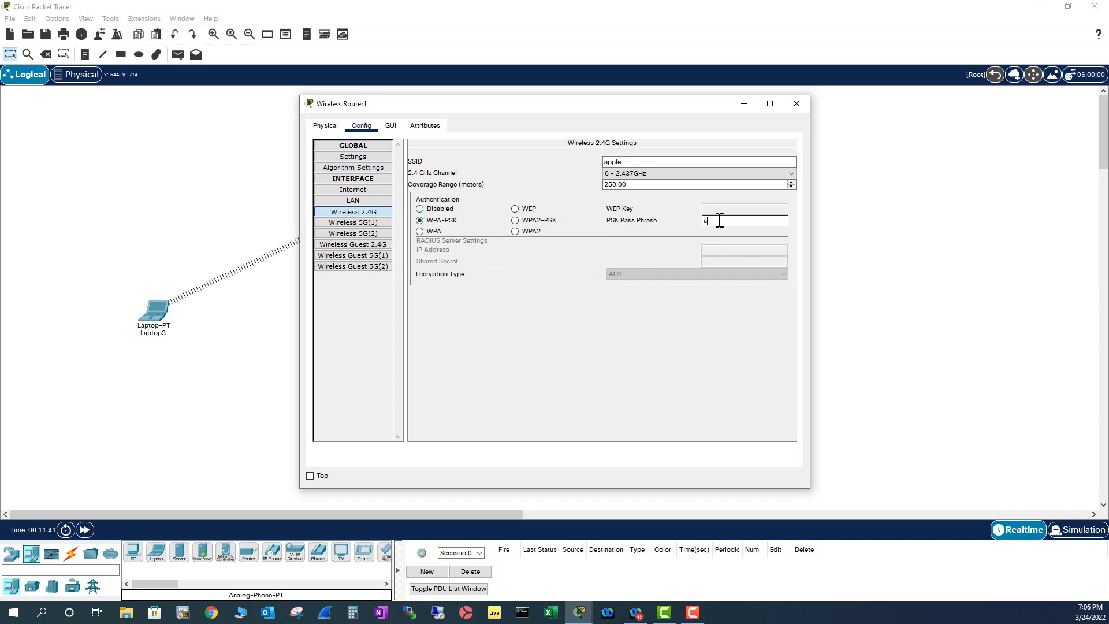
pyautogui.write('apple1234')
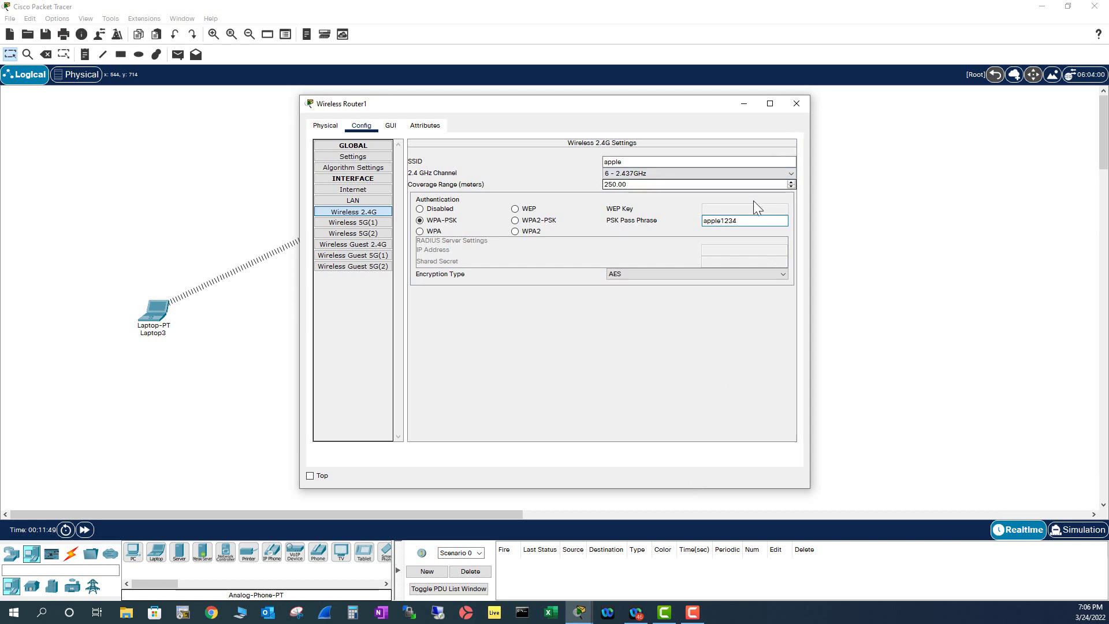
pyautogui.moveTo(740, 222); pyautogui.dragTo(683, 227)
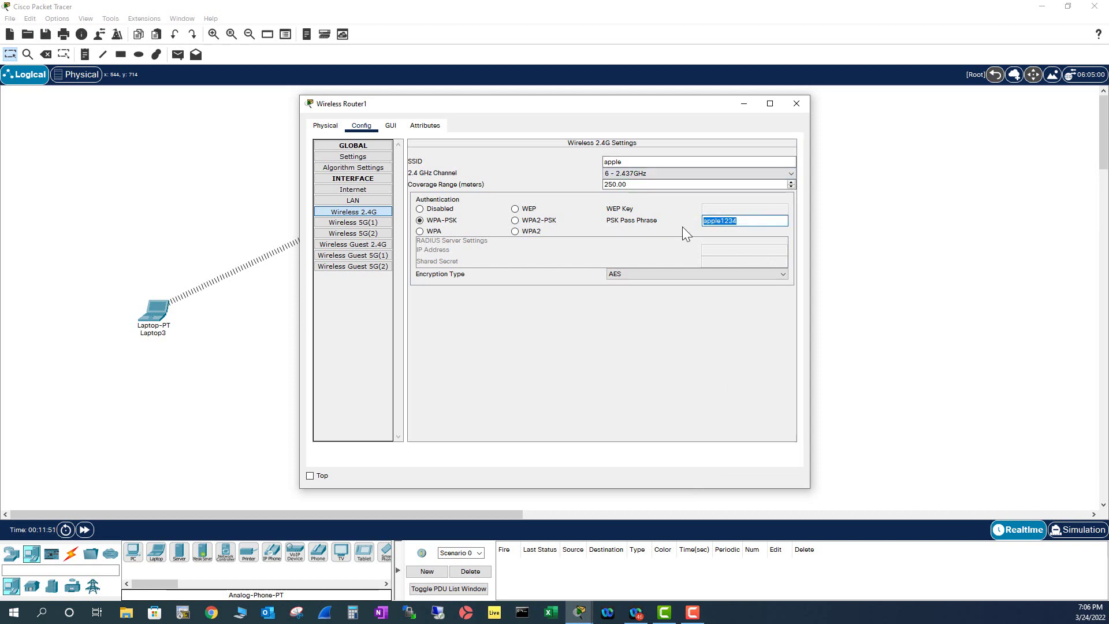
pyautogui.click(796, 103)
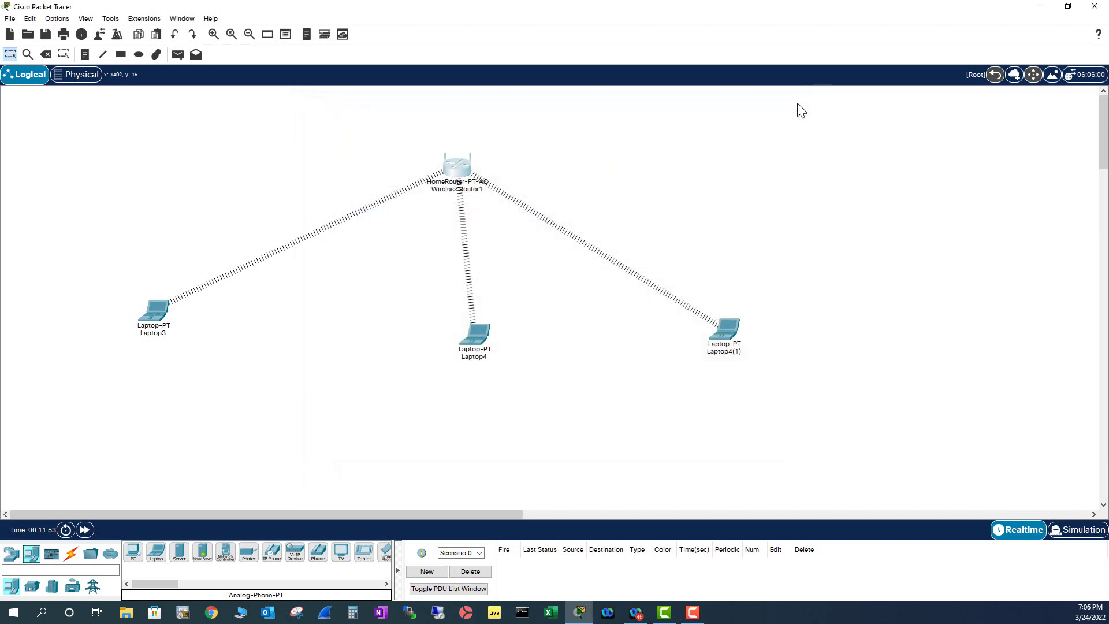
# Set the Wireless 5G(1) network to SSID orange with WPA-PSK and a pass phrase.
pyautogui.click(453, 172)
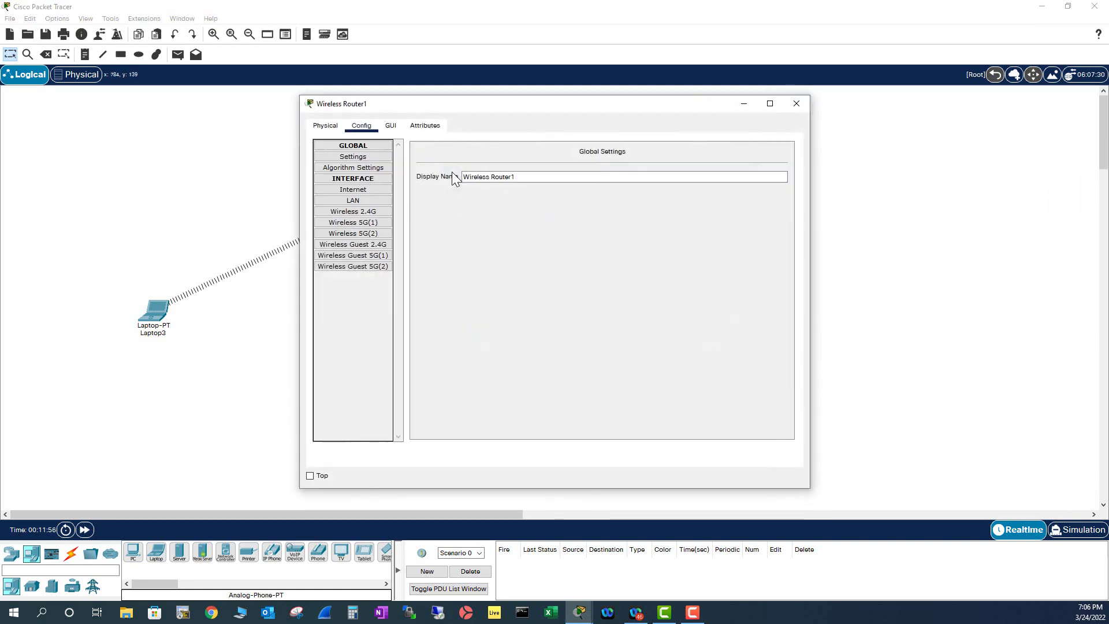
pyautogui.click(371, 226)
pyautogui.moveTo(647, 161); pyautogui.dragTo(582, 158)
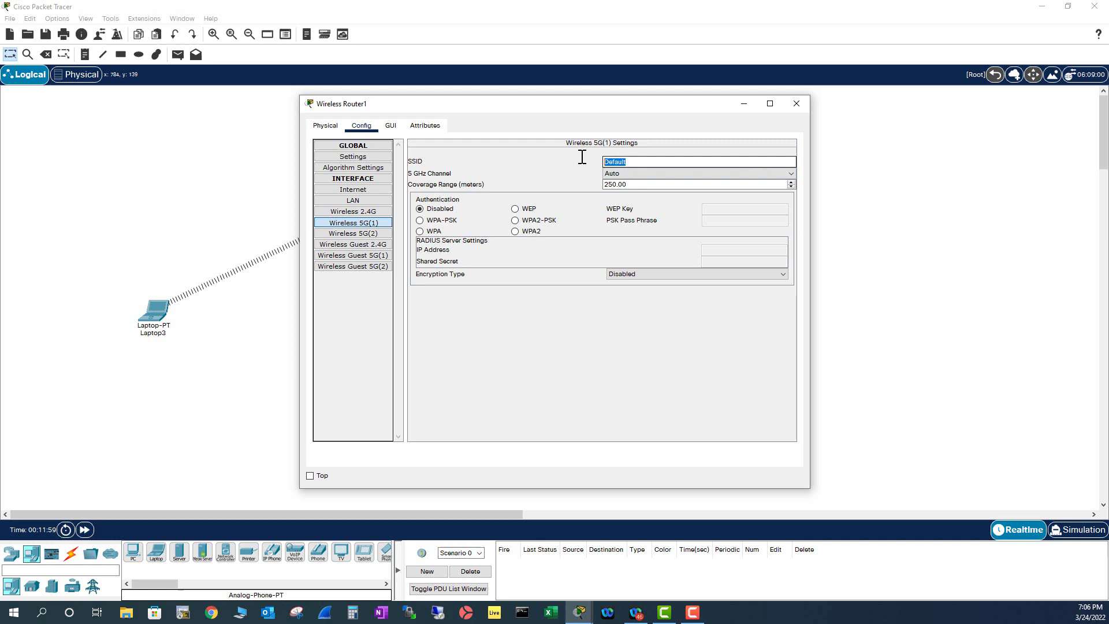
pyautogui.write('apple')
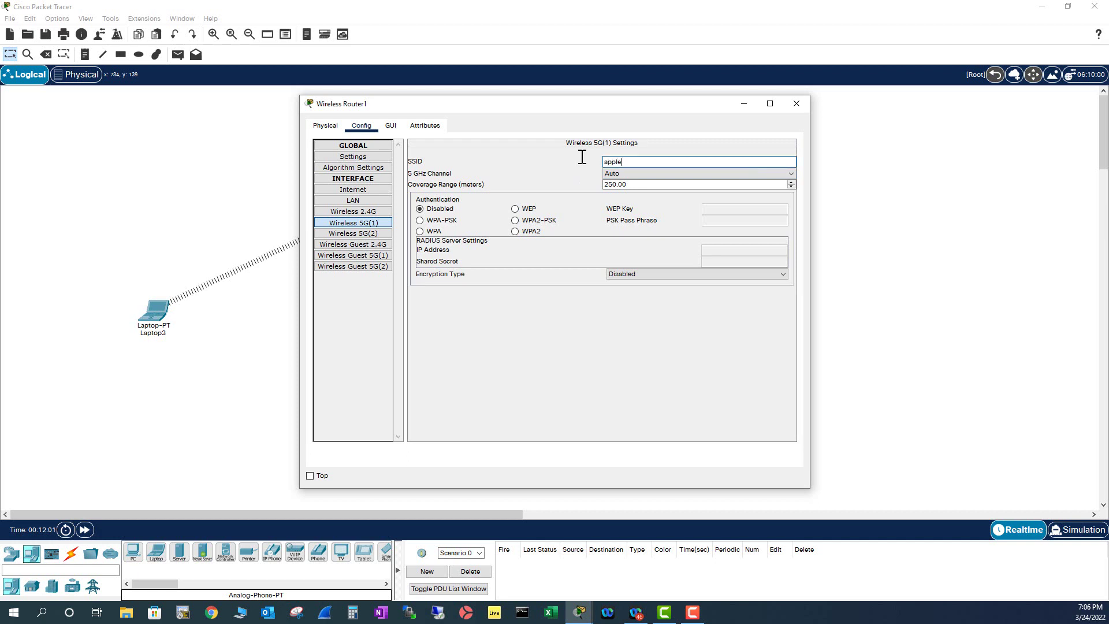
pyautogui.click(426, 221)
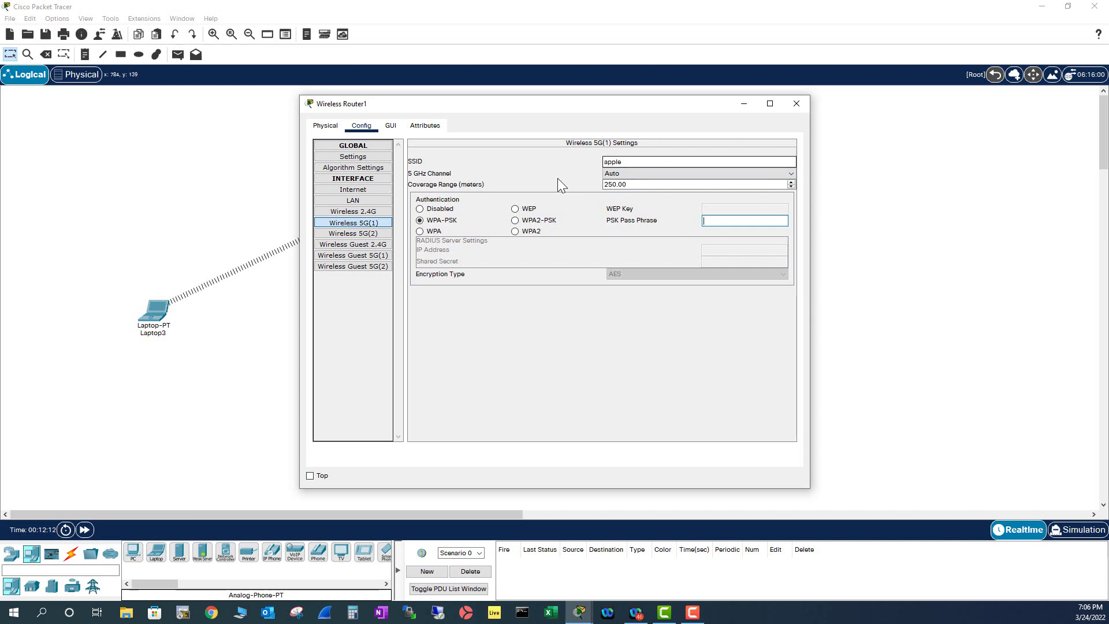
pyautogui.moveTo(626, 162); pyautogui.dragTo(585, 162)
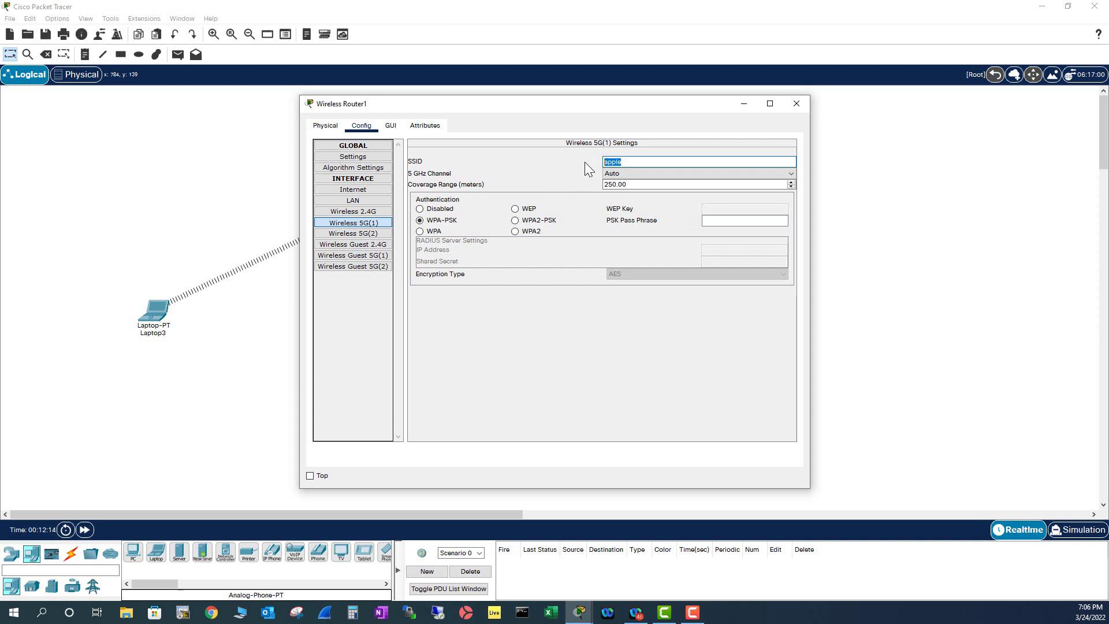
pyautogui.write('orange')
pyautogui.click(721, 220)
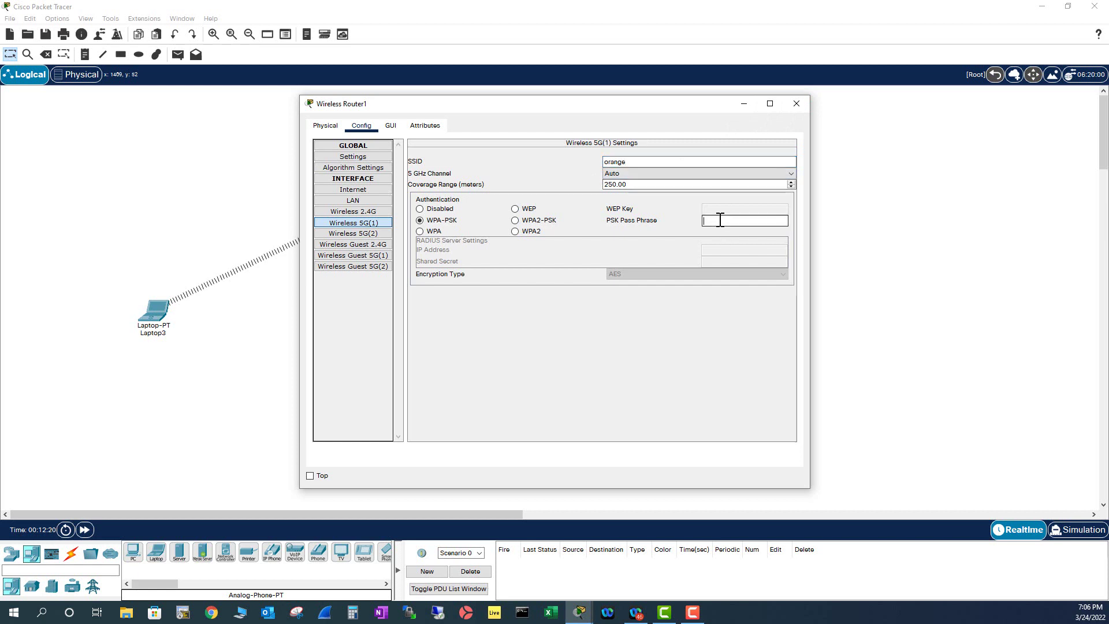
pyautogui.write('apple1234')
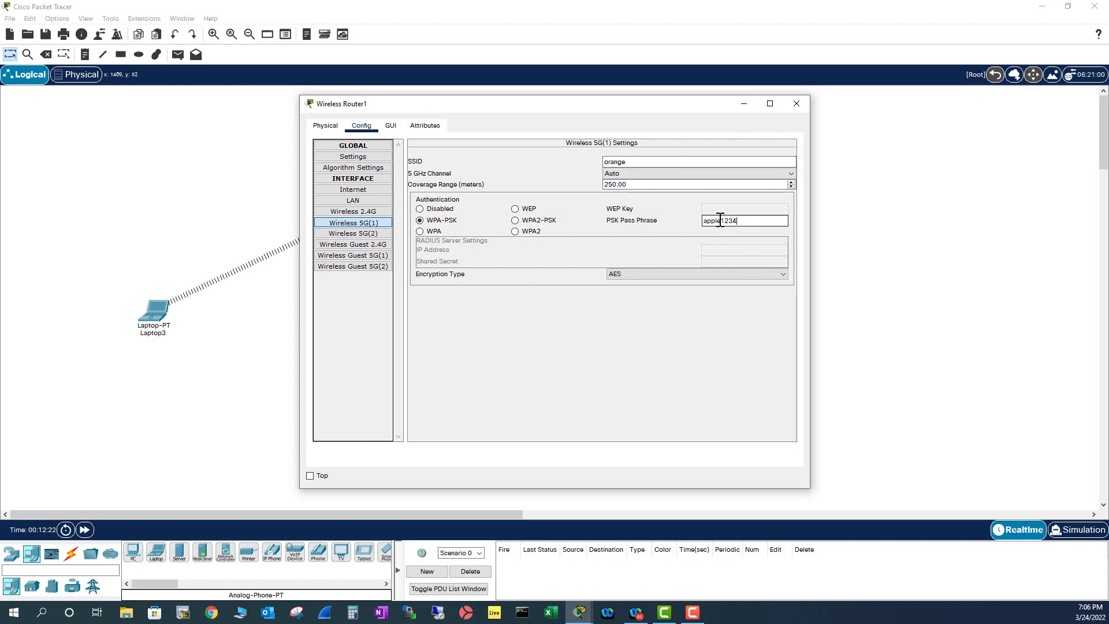
pyautogui.click(797, 103)
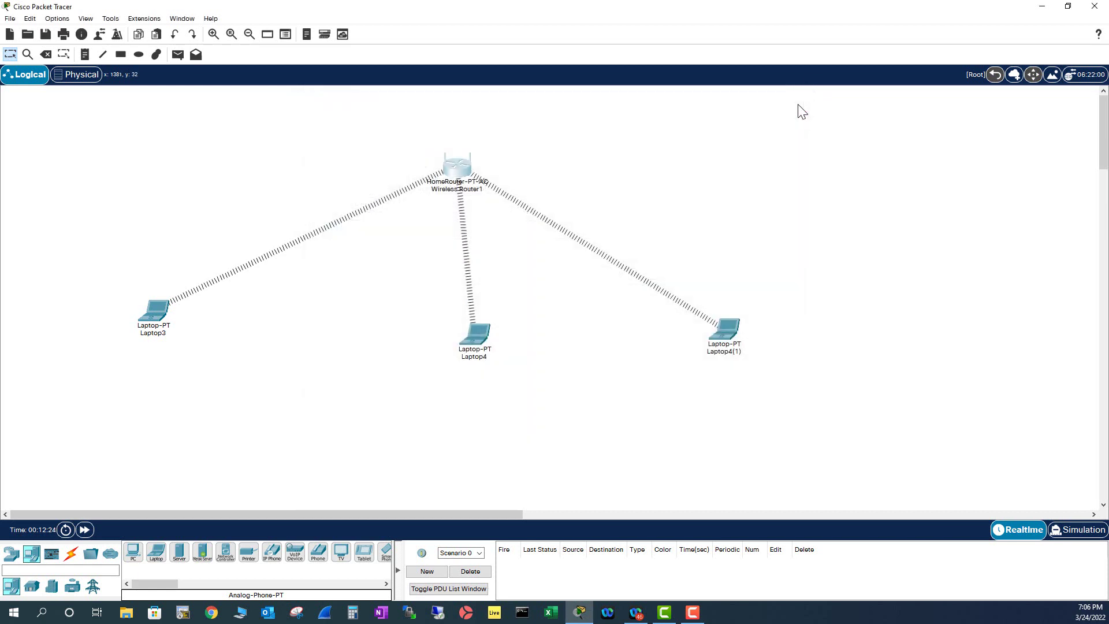
# Set the Wireless 5G(2) network to SSID orange with WPA-PSK and the same pass phrase.
pyautogui.click(457, 168)
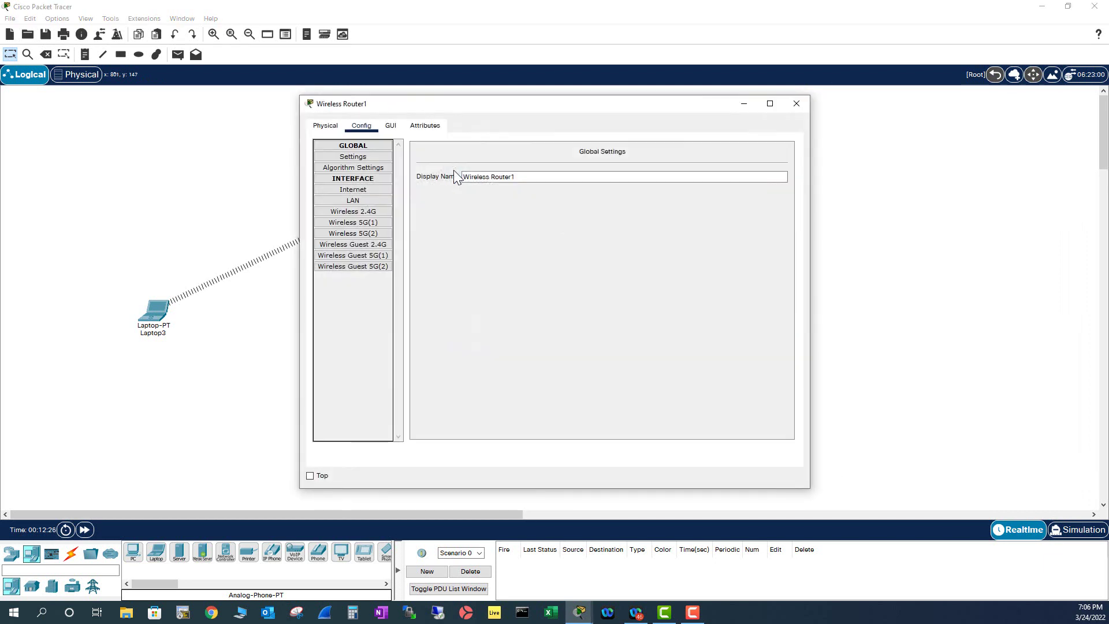
pyautogui.click(353, 233)
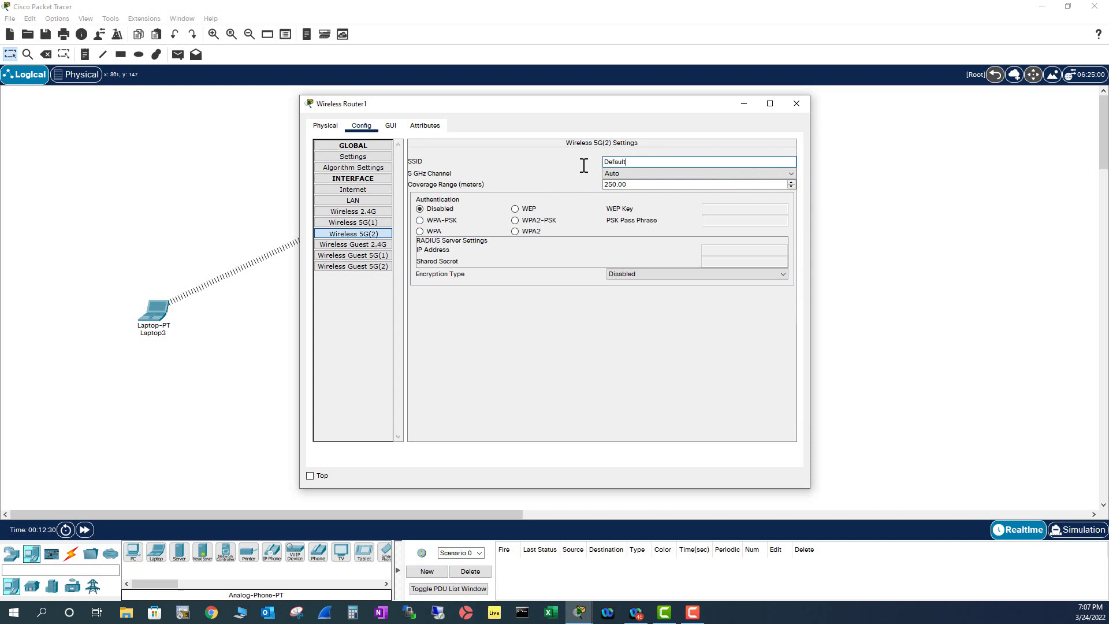
pyautogui.click(638, 162)
pyautogui.doubleClick(639, 162)
pyautogui.write('orange')
pyautogui.click(421, 222)
pyautogui.click(730, 220)
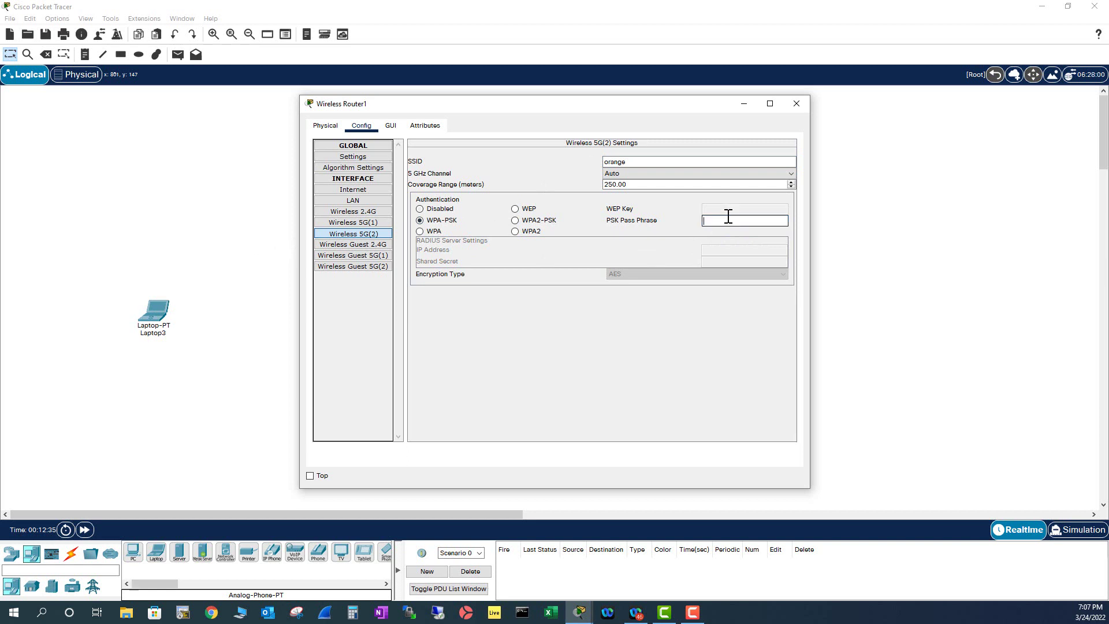
pyautogui.write('apple1234')
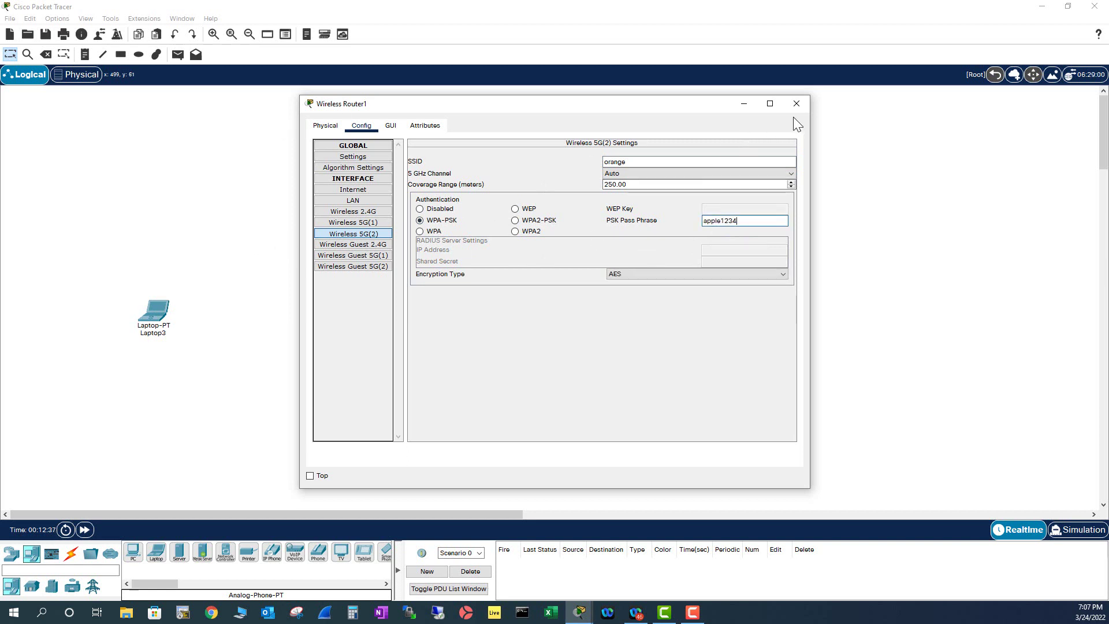
# Set the guest 2.4 GHz network to SSID apple with WPA-PSK and a pass phrase.
pyautogui.click(354, 244)
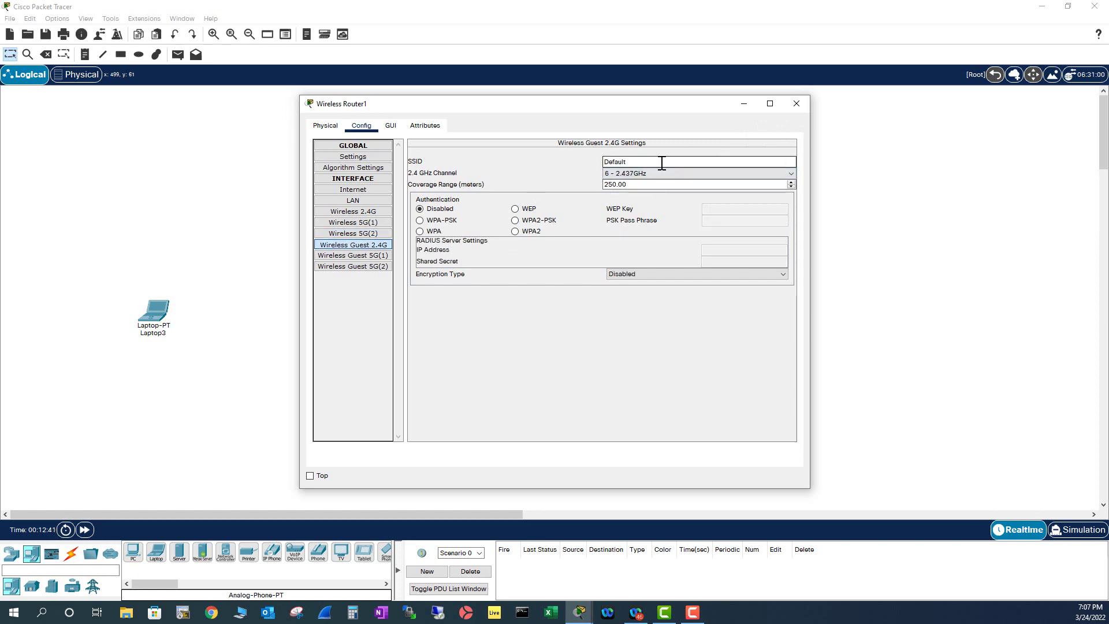
pyautogui.moveTo(662, 164); pyautogui.dragTo(591, 164)
pyautogui.write('apple')
pyautogui.click(420, 221)
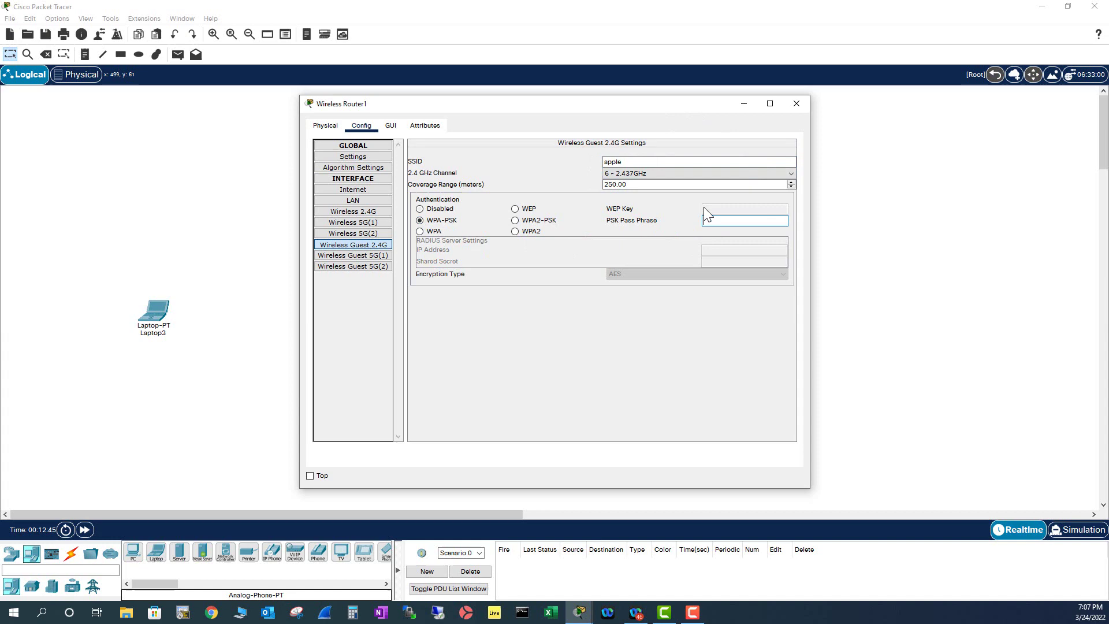
pyautogui.click(711, 220)
pyautogui.write('apple1234')
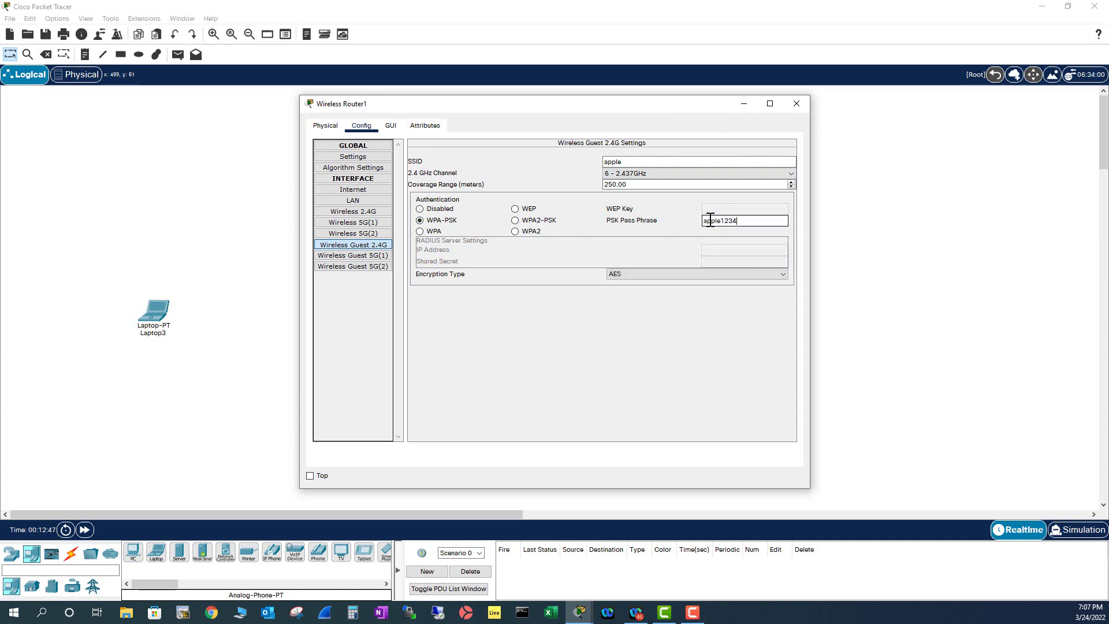
pyautogui.moveTo(664, 105); pyautogui.dragTo(889, 114)
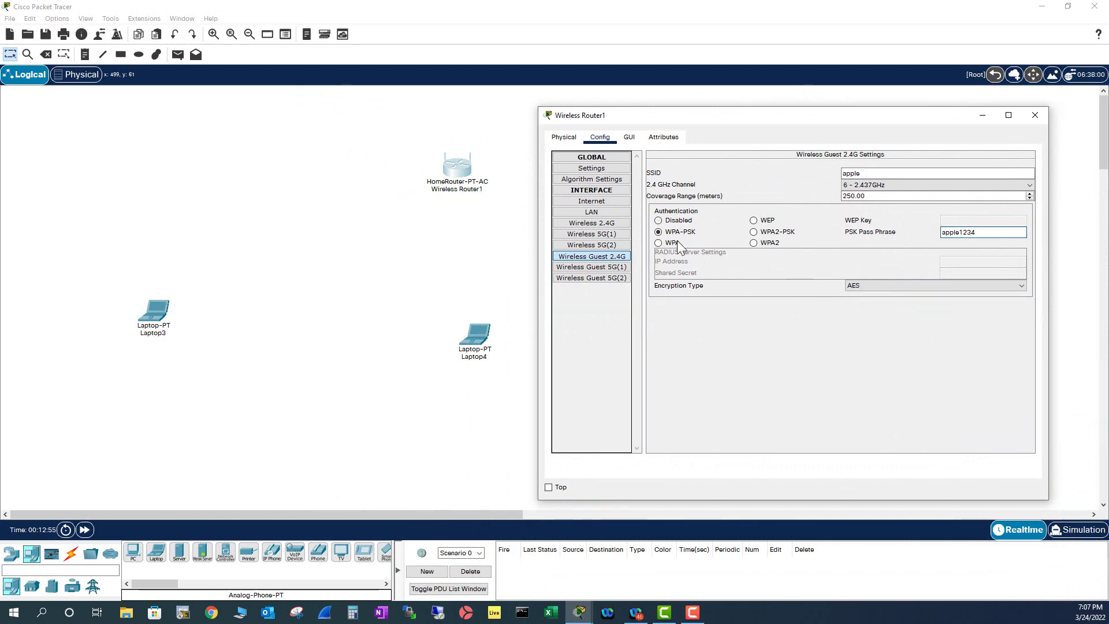
# Set the first guest 5 GHz network to SSID orange with WPA-PSK and a pass phrase.
pyautogui.click(607, 269)
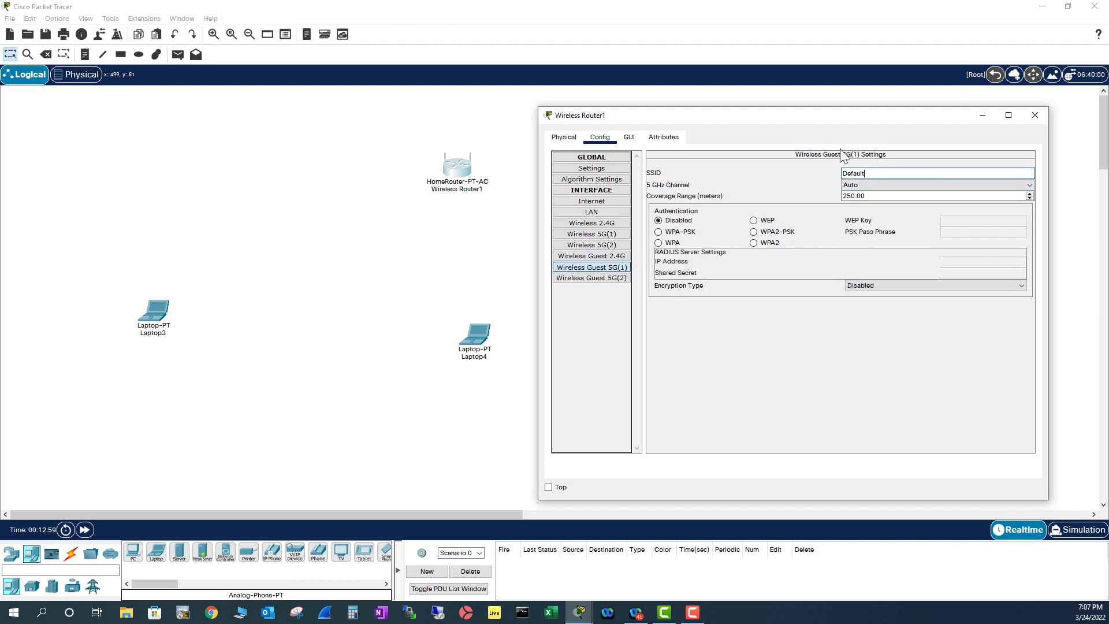
pyautogui.moveTo(871, 173); pyautogui.dragTo(839, 172)
pyautogui.write('orange')
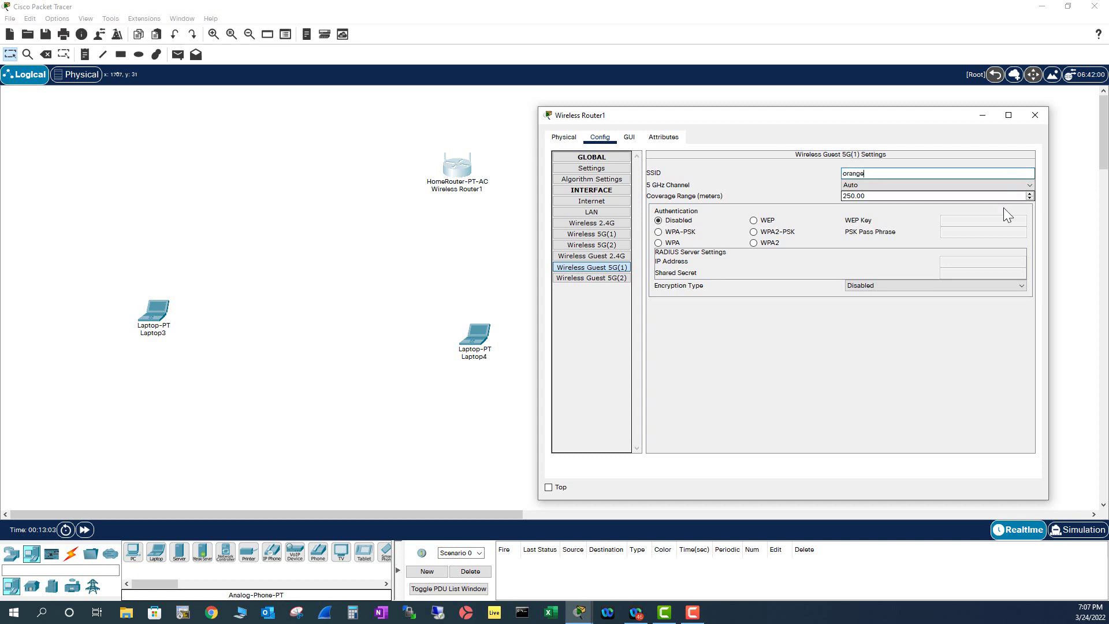
pyautogui.click(659, 232)
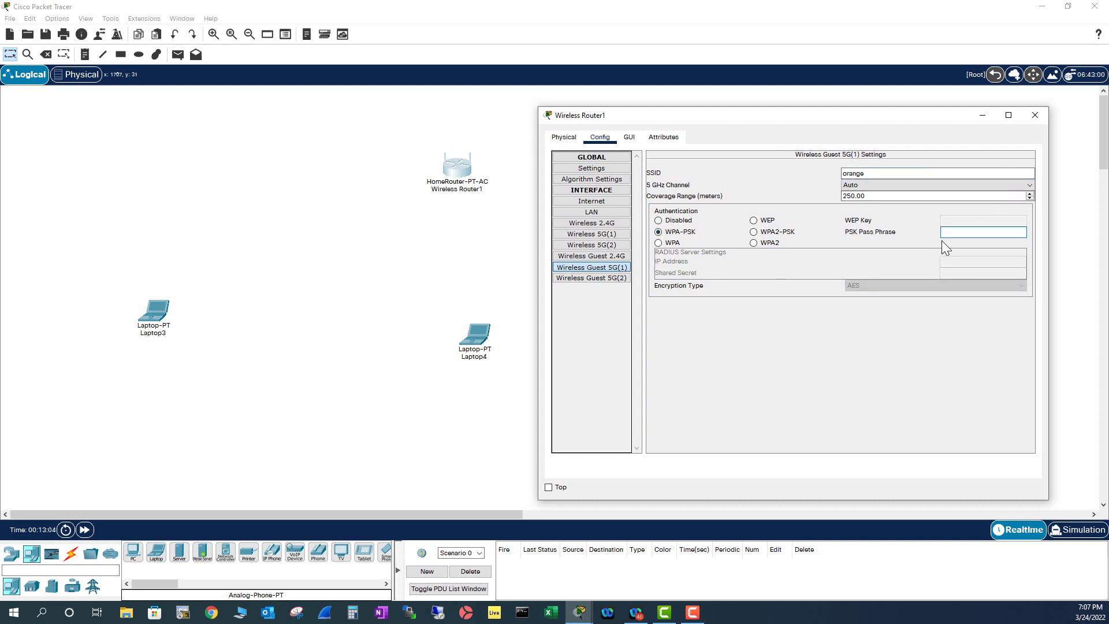
pyautogui.write('apple1234')
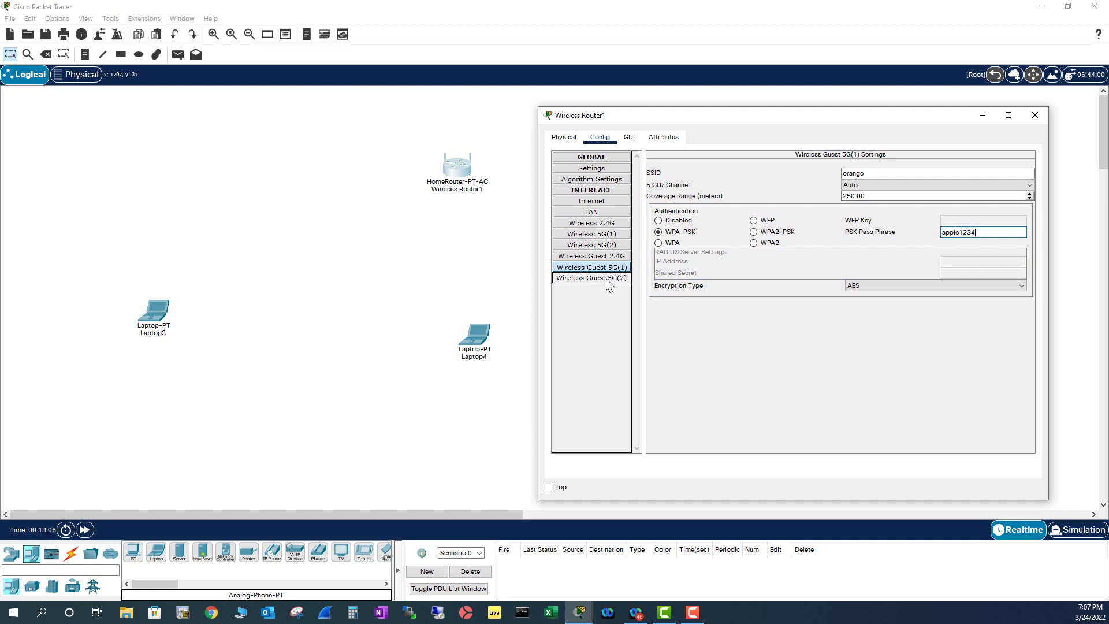
# Set Guest 5G(2) to SSID orange with WPA-PSK and the pass phrase, then close the router.
pyautogui.click(606, 278)
pyautogui.moveTo(870, 173); pyautogui.dragTo(820, 173)
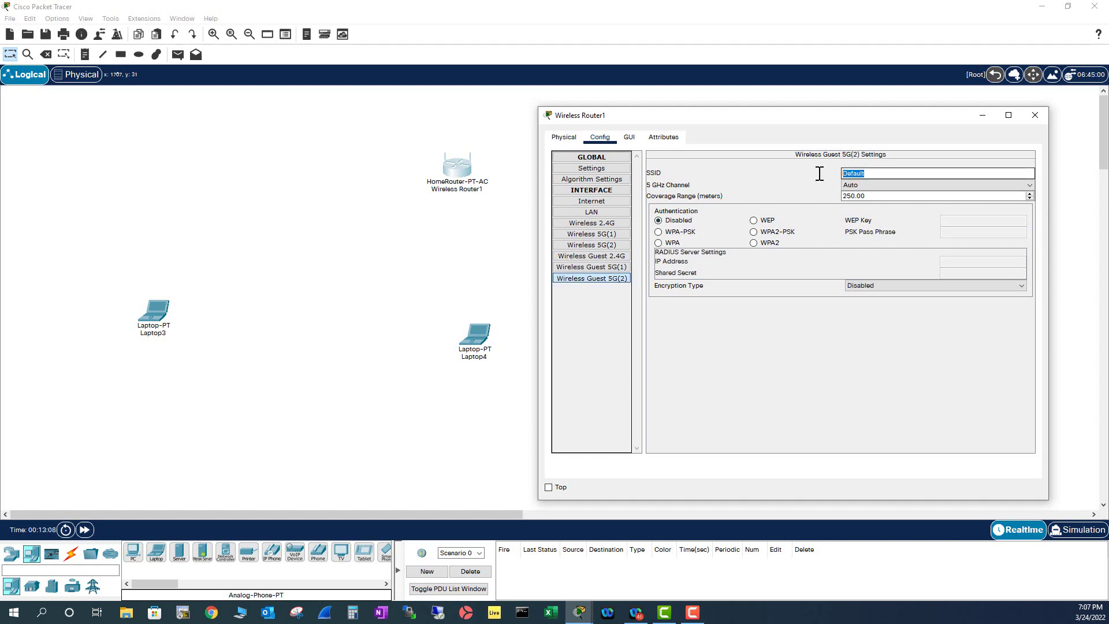
pyautogui.write('orange')
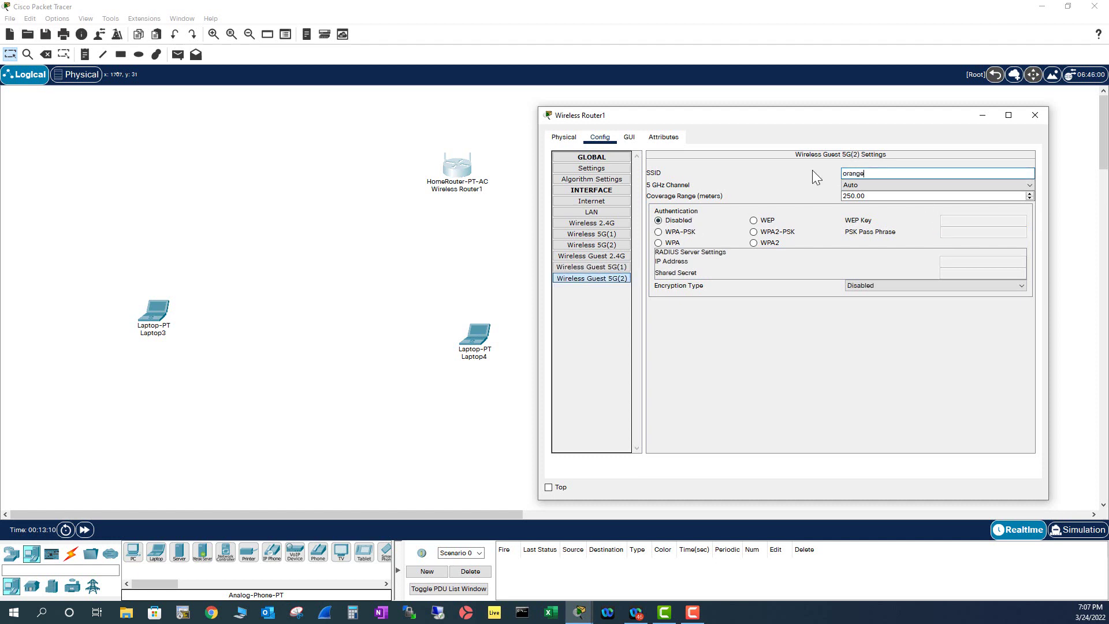
pyautogui.click(659, 232)
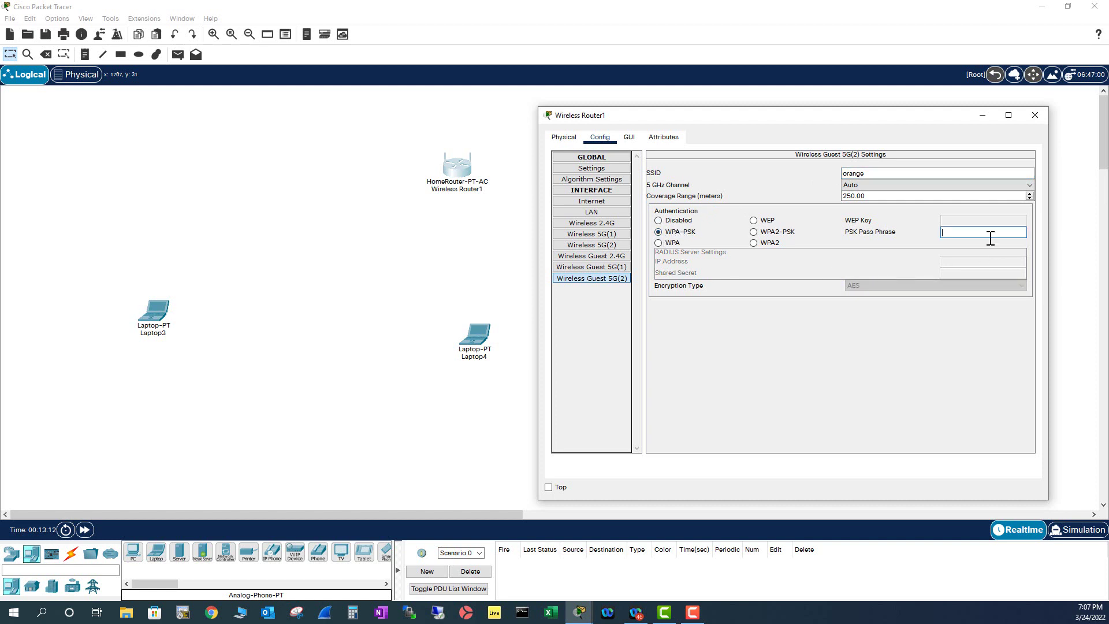
pyautogui.click(951, 231)
pyautogui.write('apple1234')
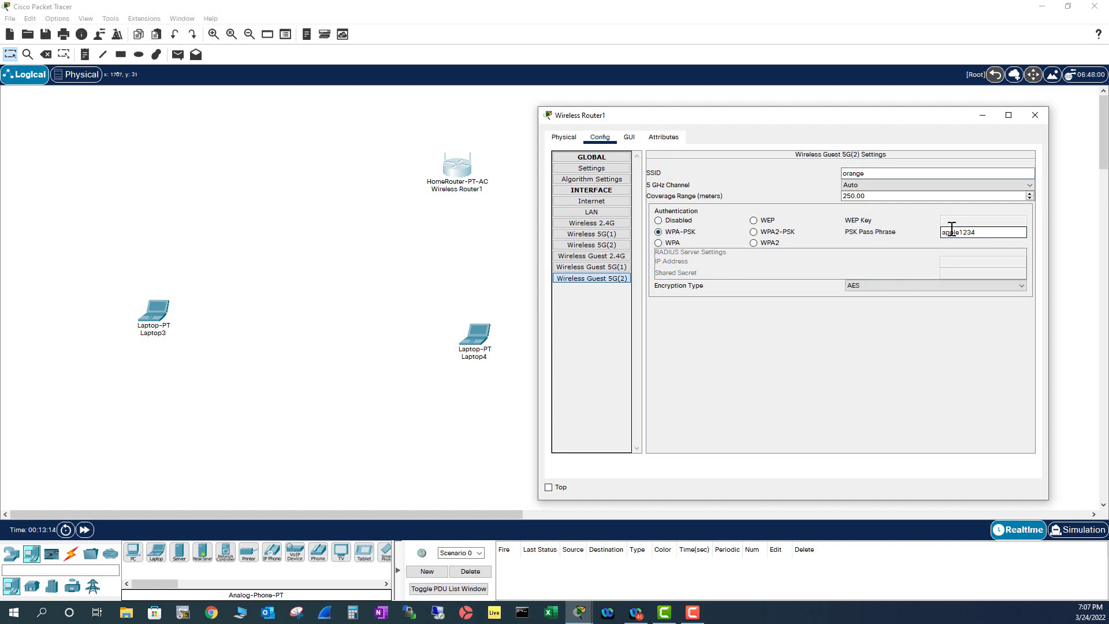
pyautogui.click(1035, 114)
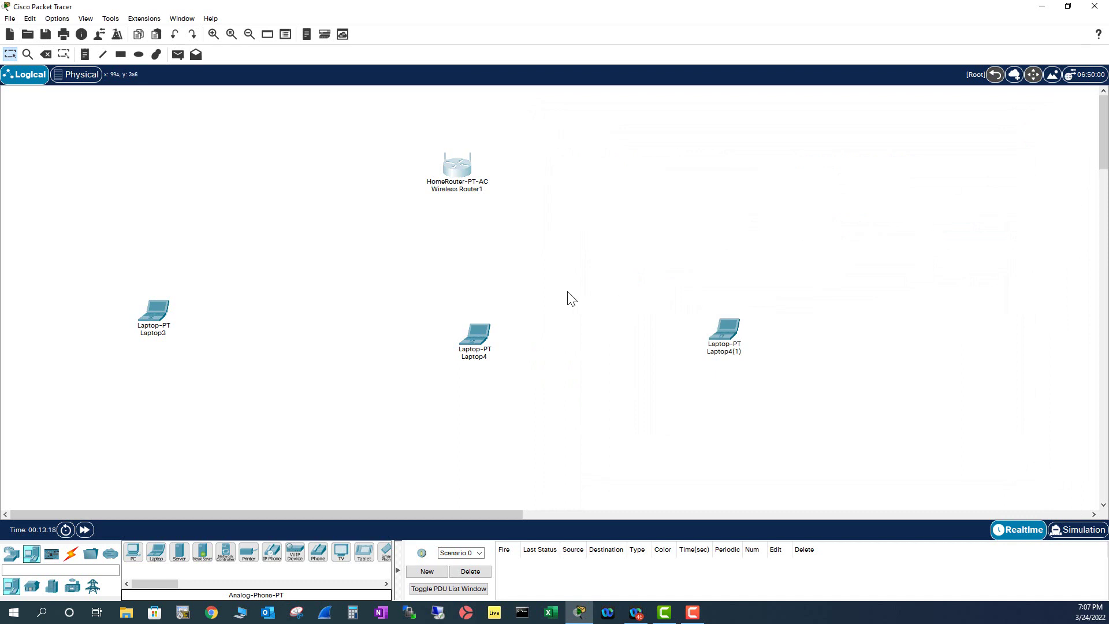
pyautogui.click(455, 171)
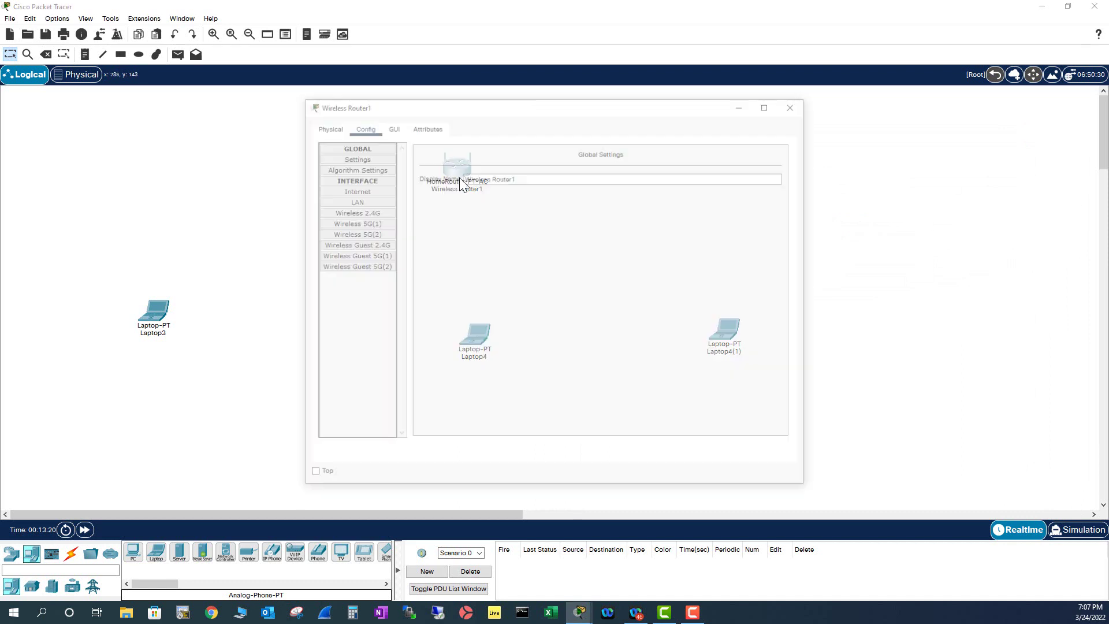
pyautogui.click(391, 126)
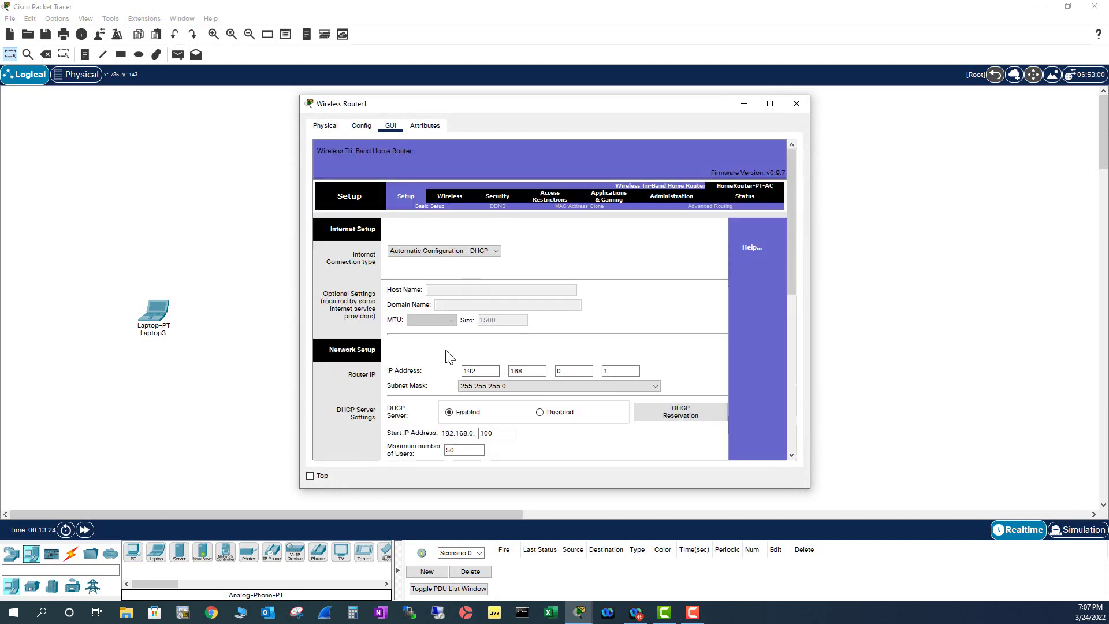
pyautogui.click(442, 254)
pyautogui.scroll(-3, 491, 365)
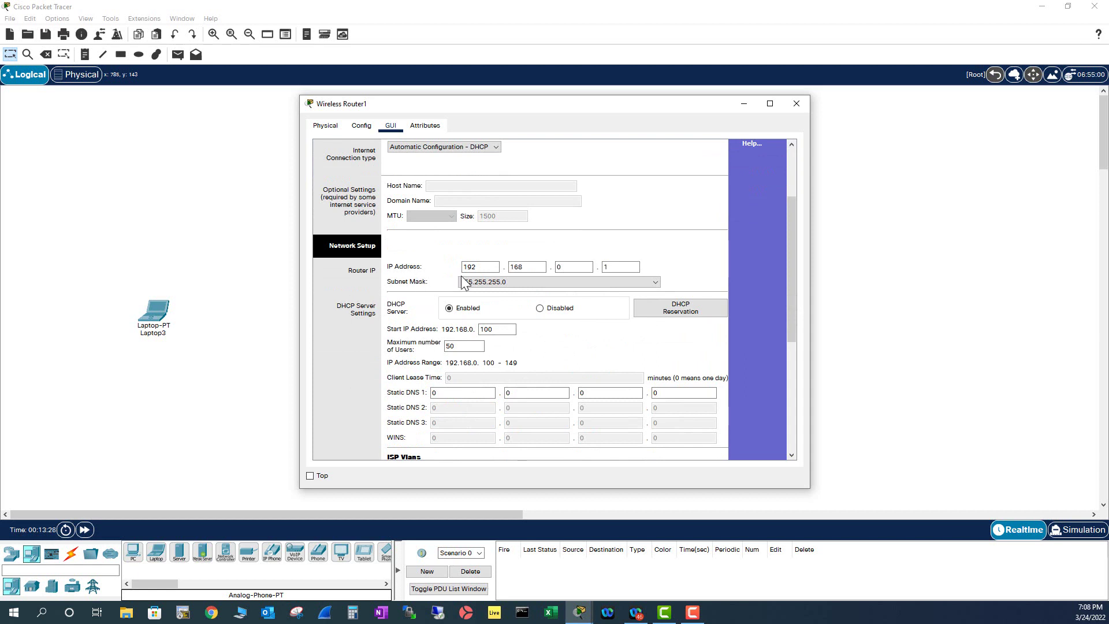
pyautogui.click(500, 328)
pyautogui.click(798, 103)
# Set Laptop3's Wireless0 SSID to apple with WPA2-PSK and the pass phrase.
pyautogui.click(160, 317)
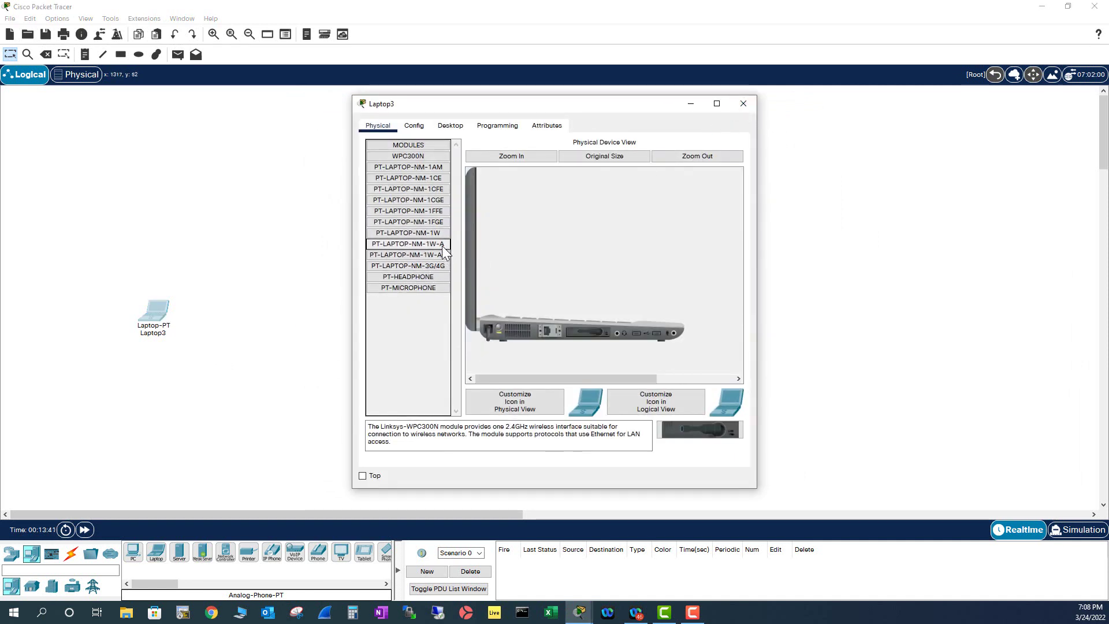
pyautogui.click(421, 129)
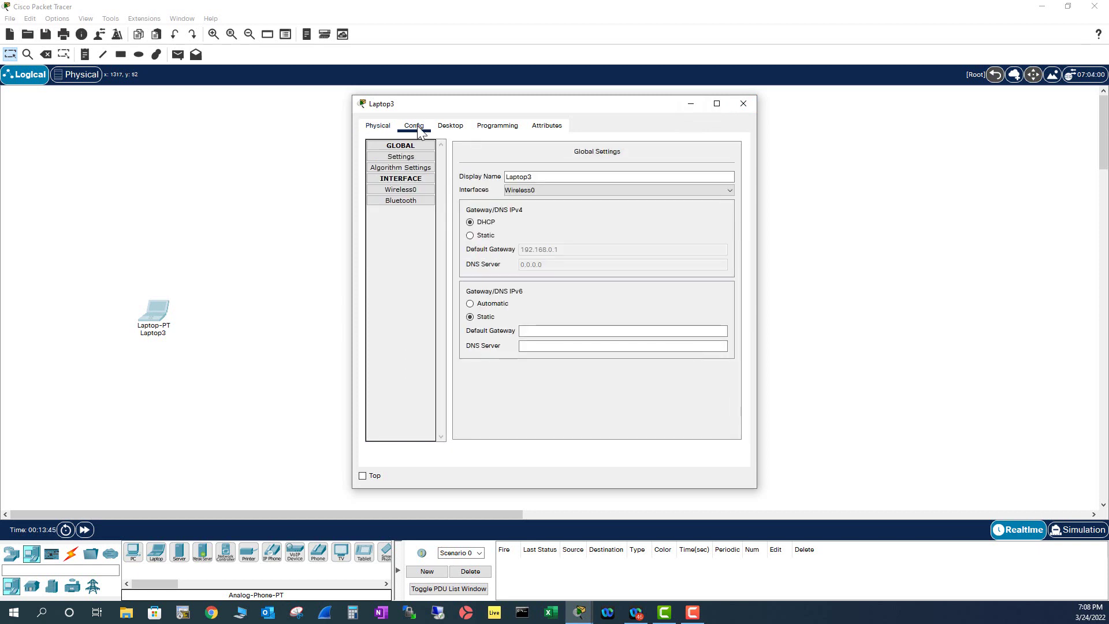
pyautogui.click(408, 189)
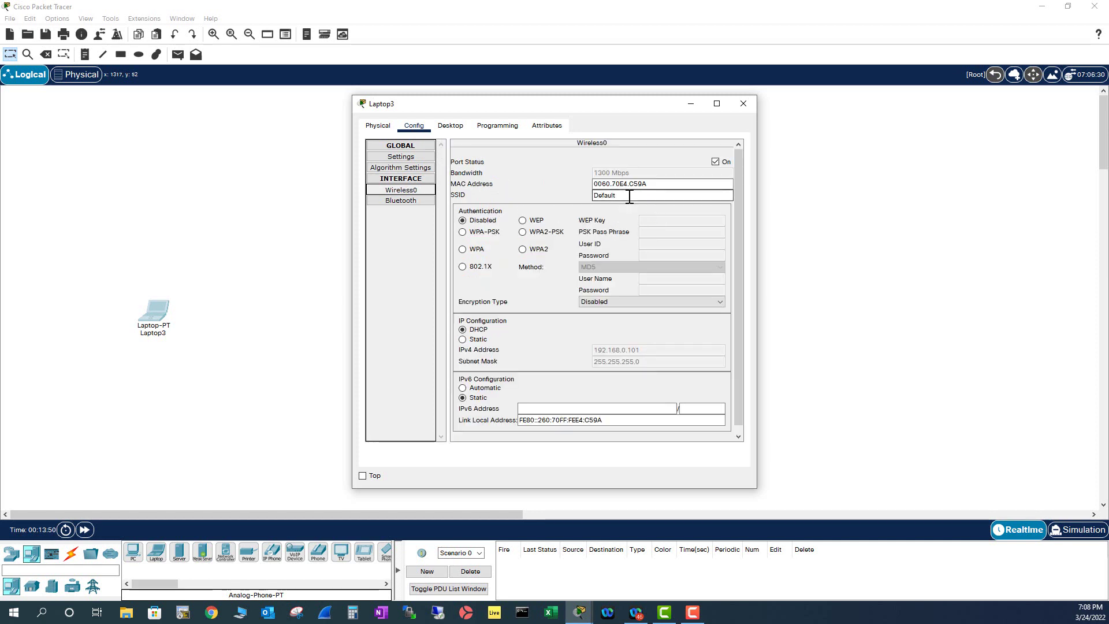
pyautogui.moveTo(617, 195); pyautogui.dragTo(575, 199)
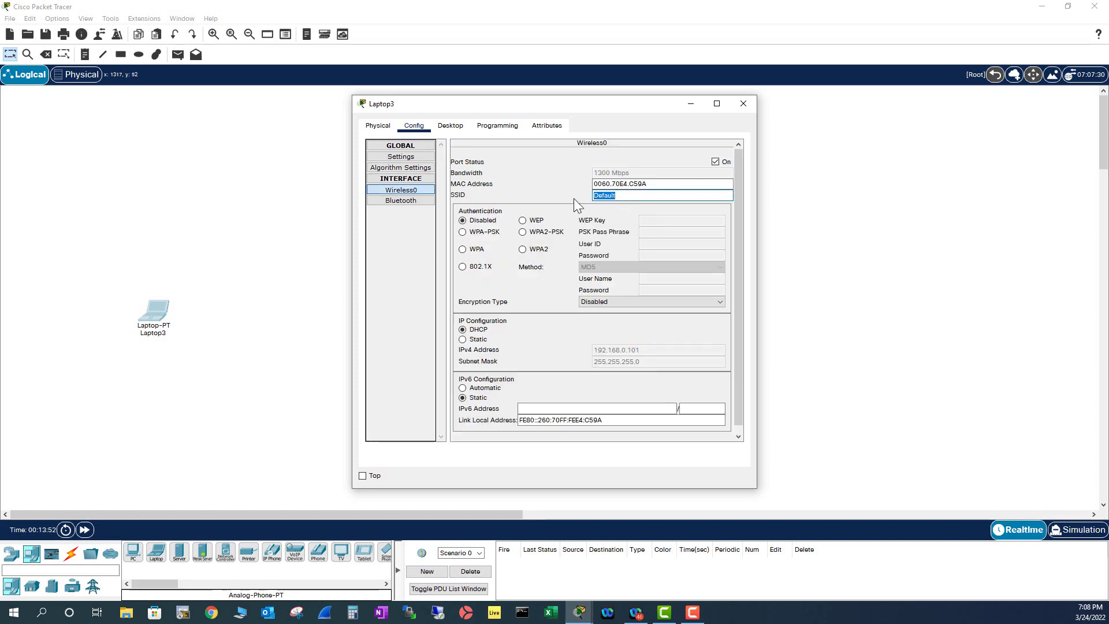
pyautogui.write('apple')
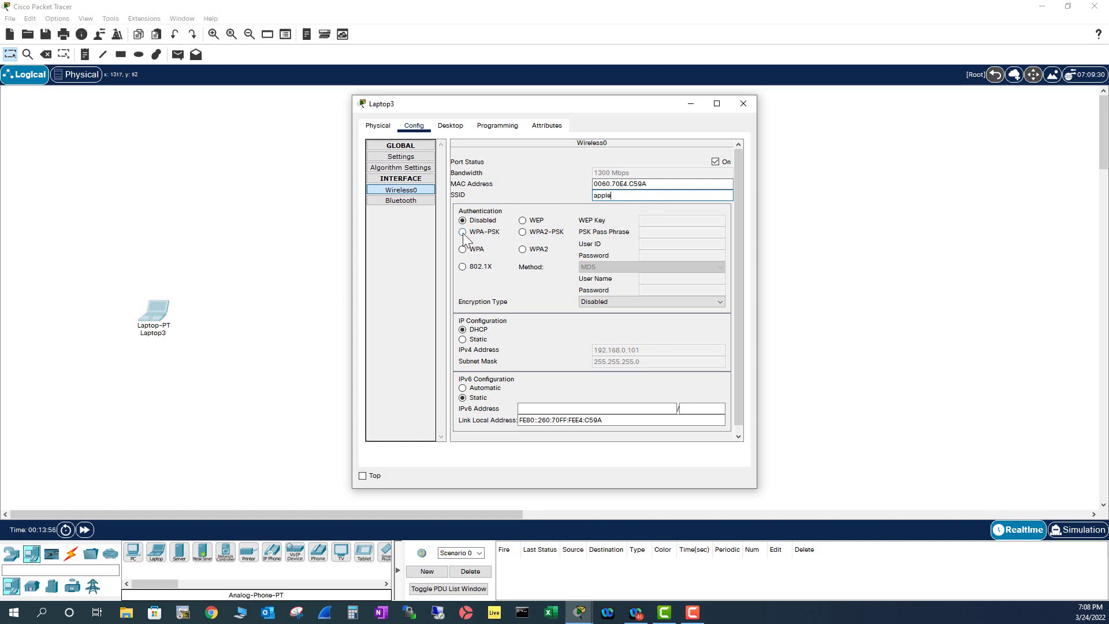
pyautogui.click(463, 233)
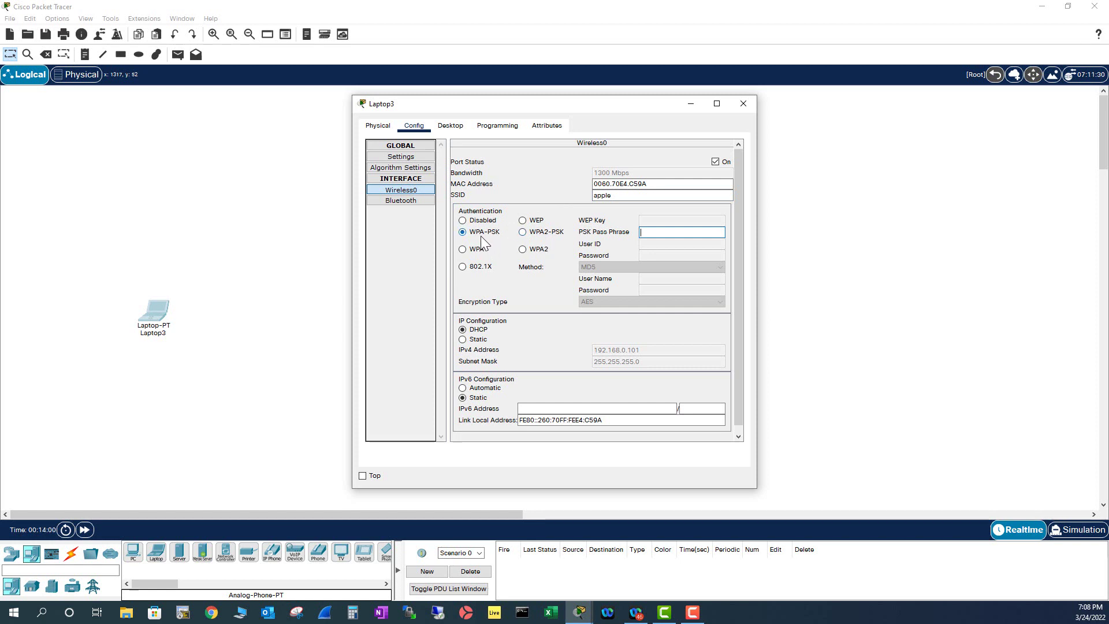
pyautogui.click(523, 232)
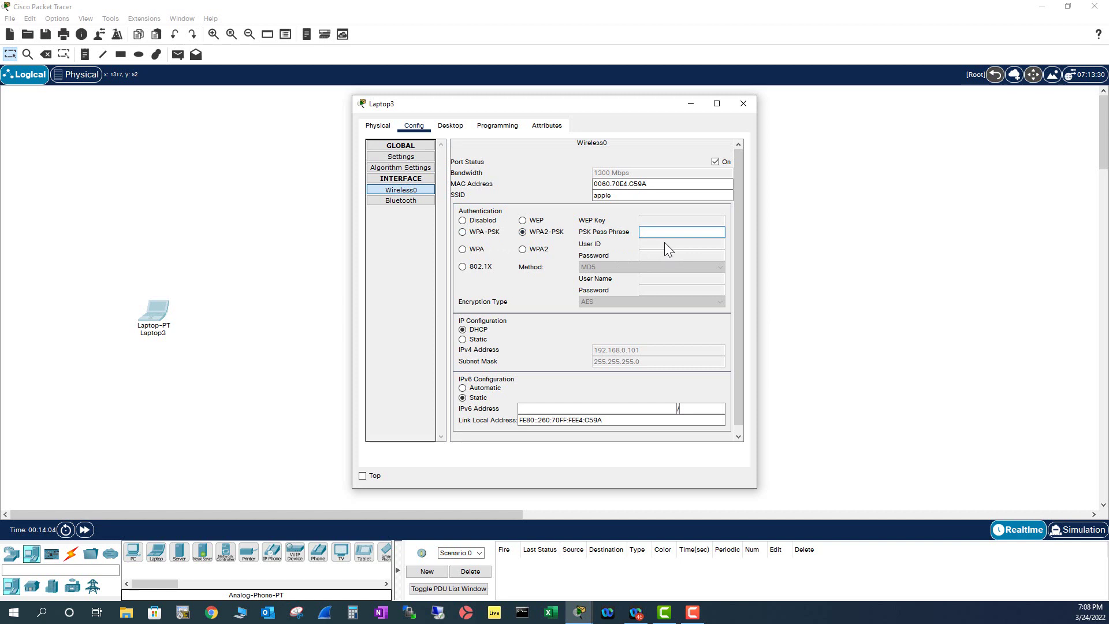
pyautogui.write('apple1234')
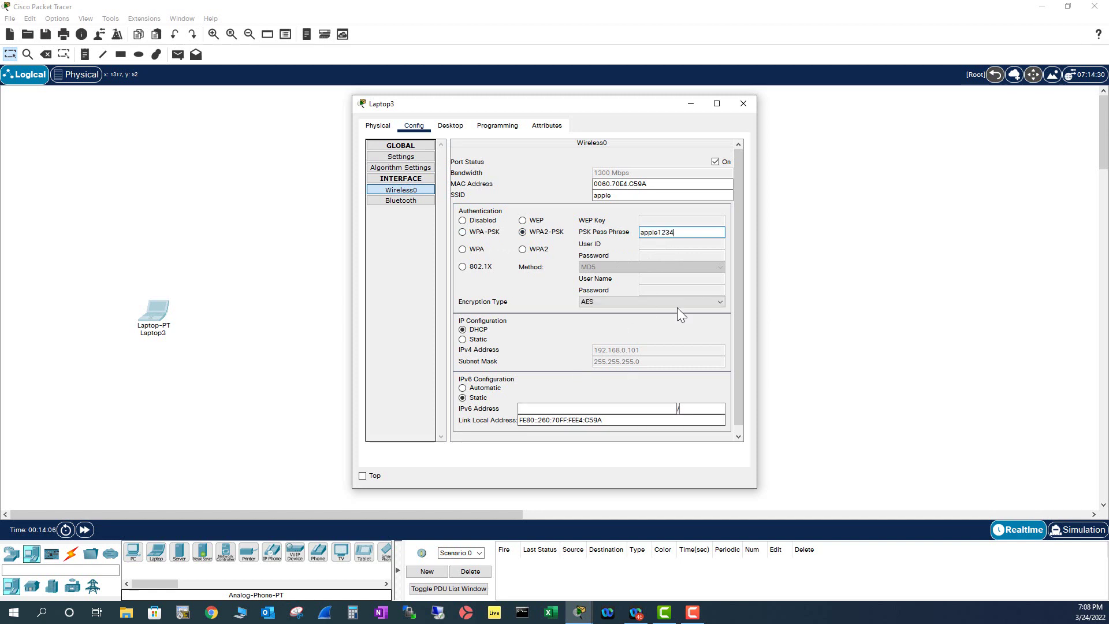
pyautogui.click(744, 104)
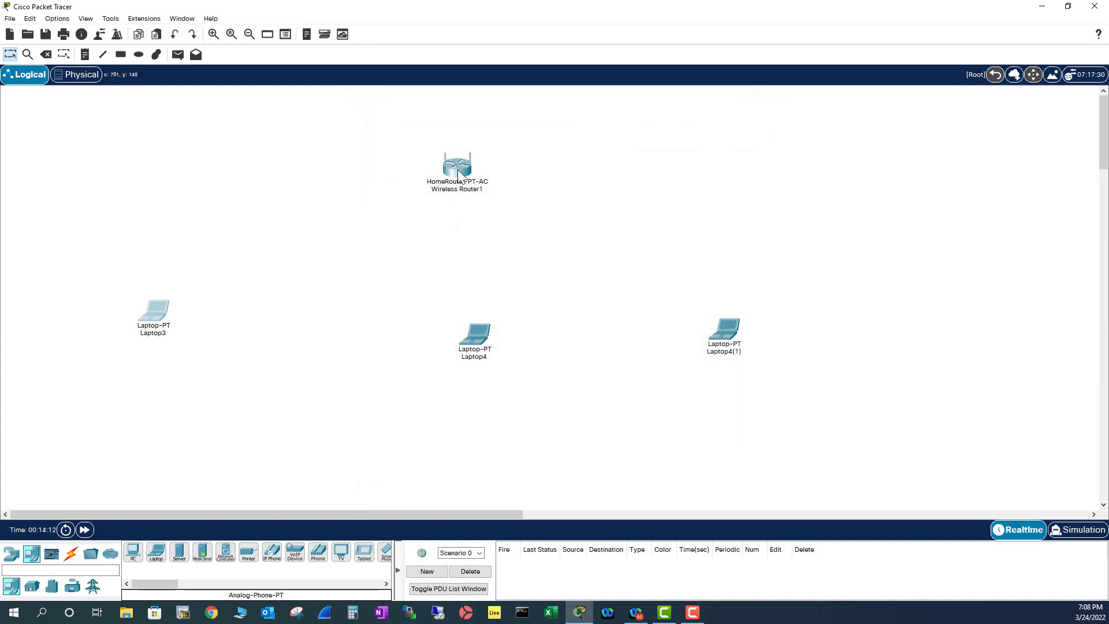
# Check the security settings of the router's 2.4 GHz wireless network.
pyautogui.click(456, 168)
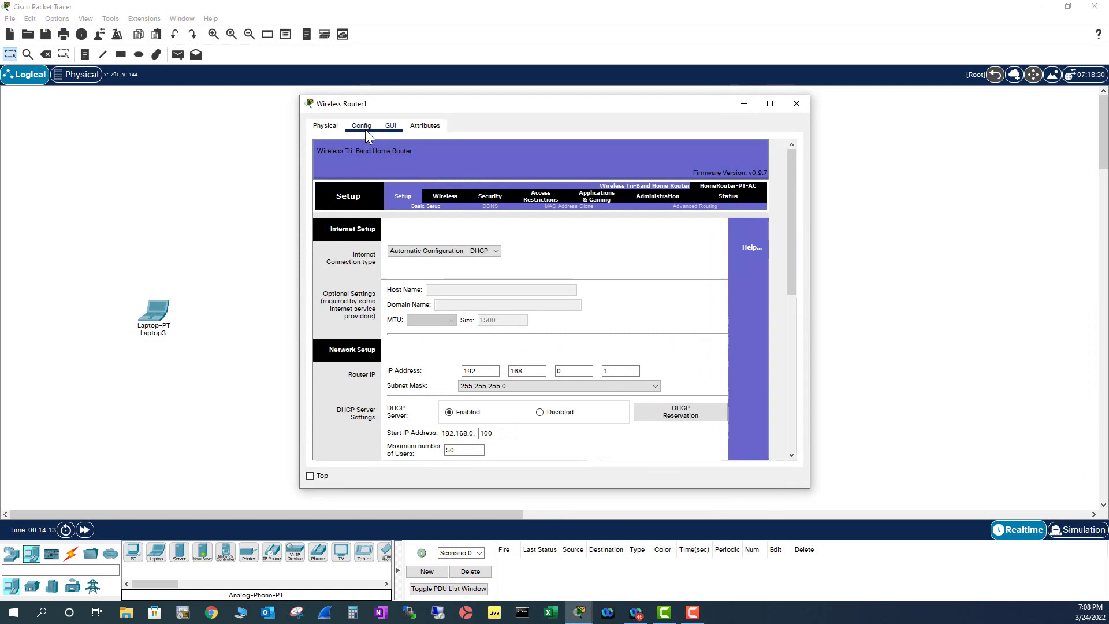
pyautogui.click(362, 127)
pyautogui.click(369, 213)
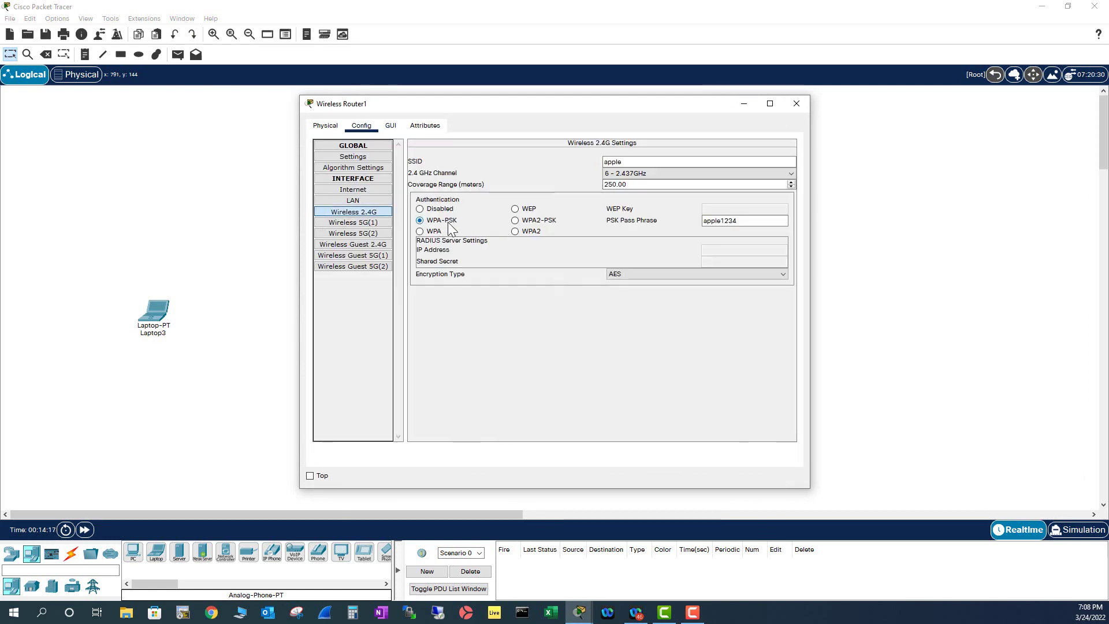
pyautogui.click(796, 103)
# Change Laptop3's wireless security to WPA-PSK to match the router.
pyautogui.click(161, 319)
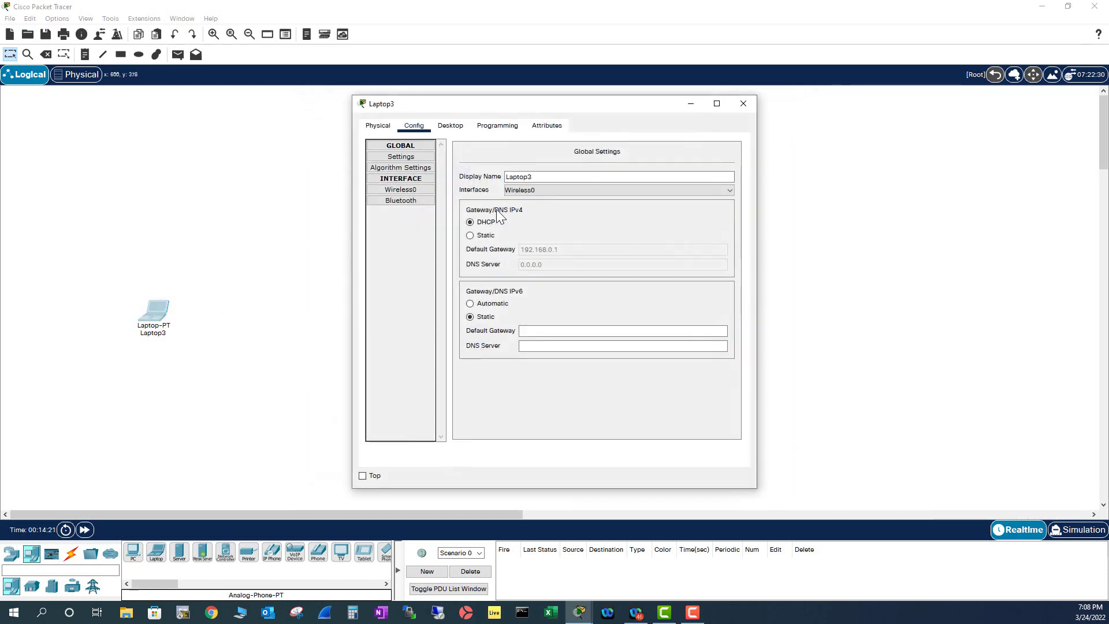
pyautogui.click(401, 190)
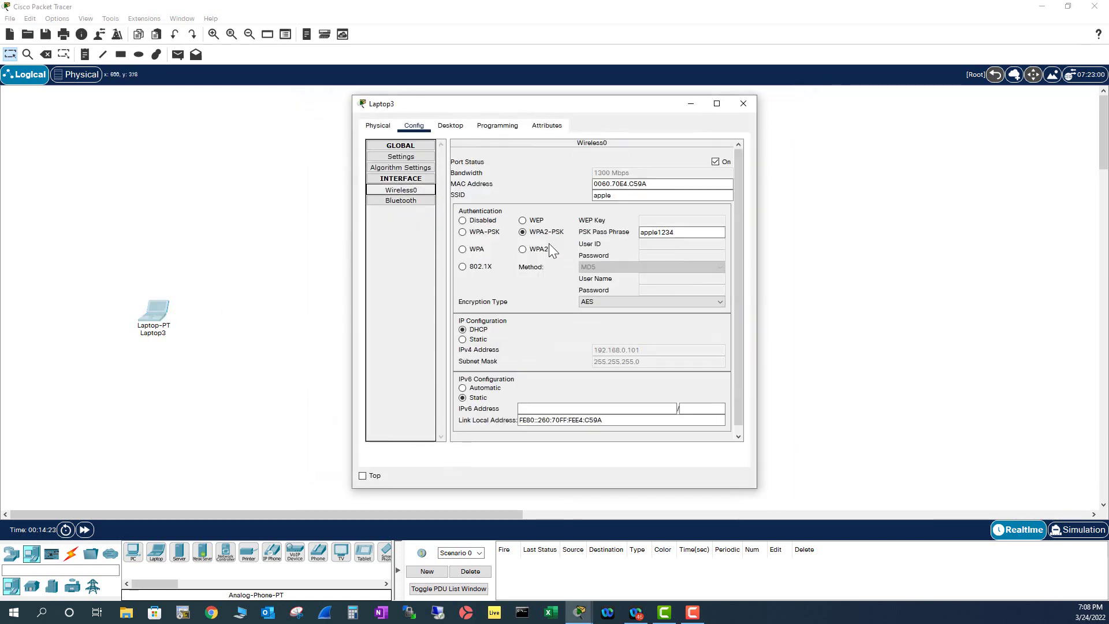
pyautogui.click(463, 232)
pyautogui.click(675, 233)
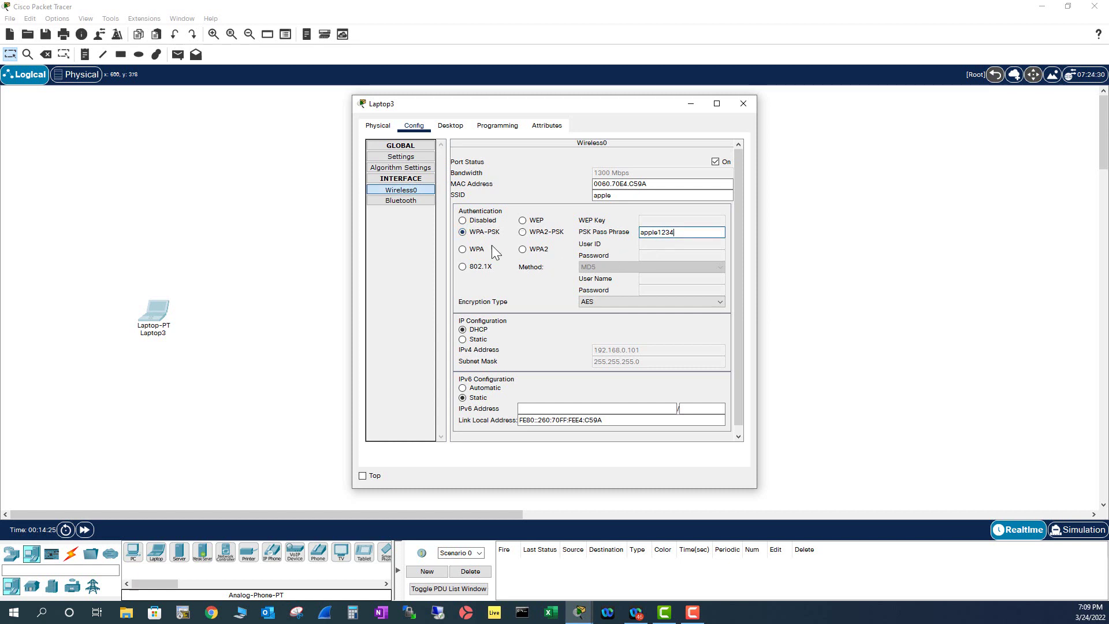
pyautogui.click(743, 103)
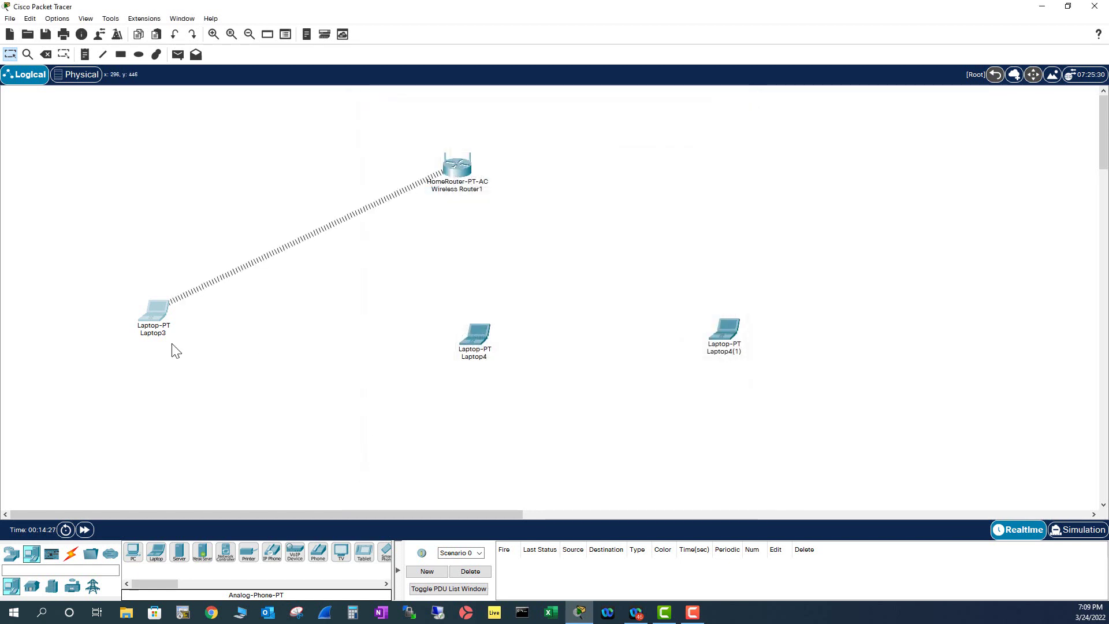
# Set Laptop4's Wireless0 to SSID orange with WPA-PSK and the shared pass phrase.
pyautogui.click(476, 341)
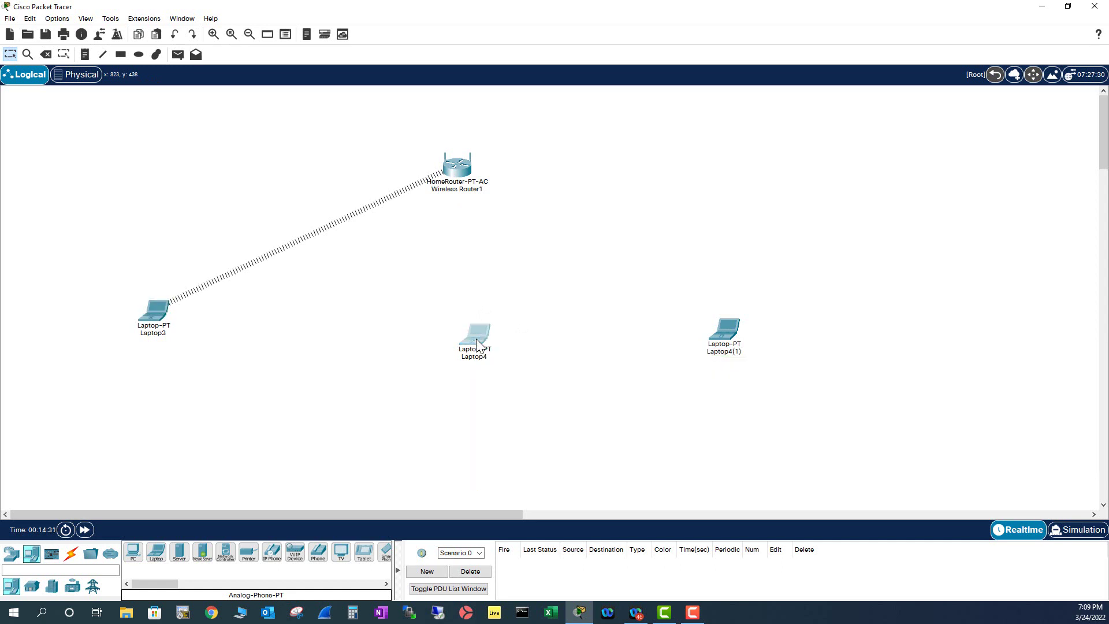
pyautogui.click(411, 127)
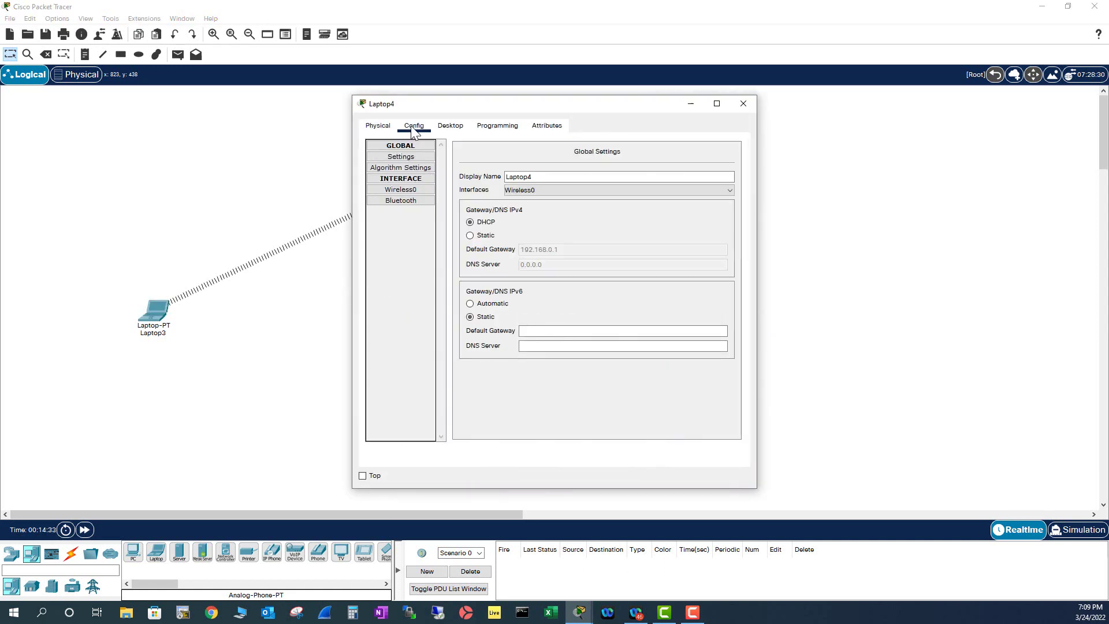
pyautogui.click(401, 190)
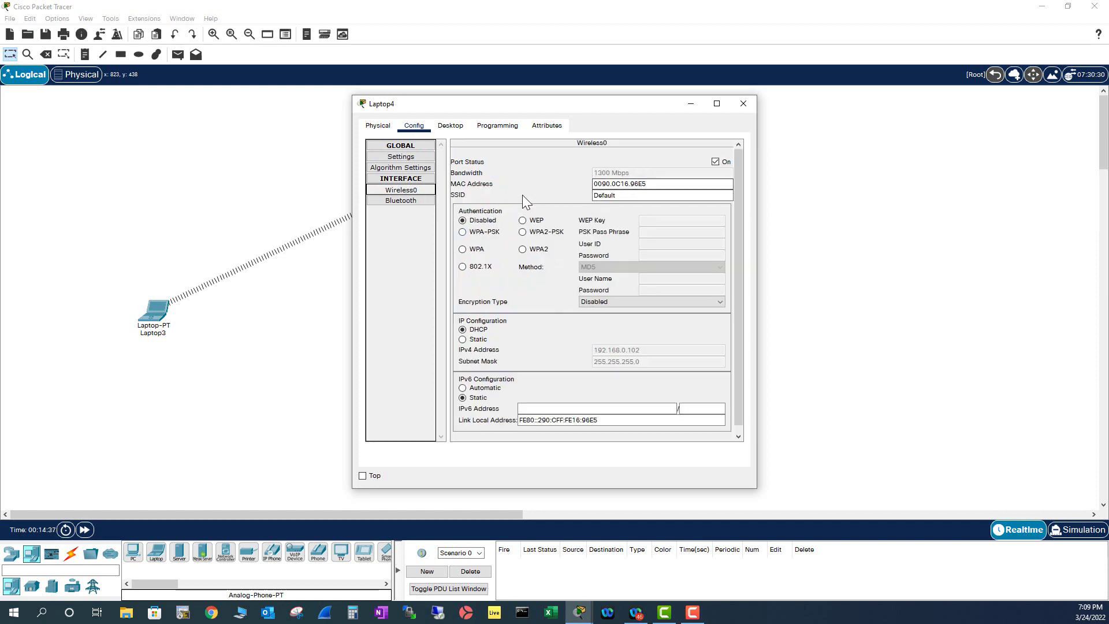
pyautogui.doubleClick(633, 195)
pyautogui.write('o')
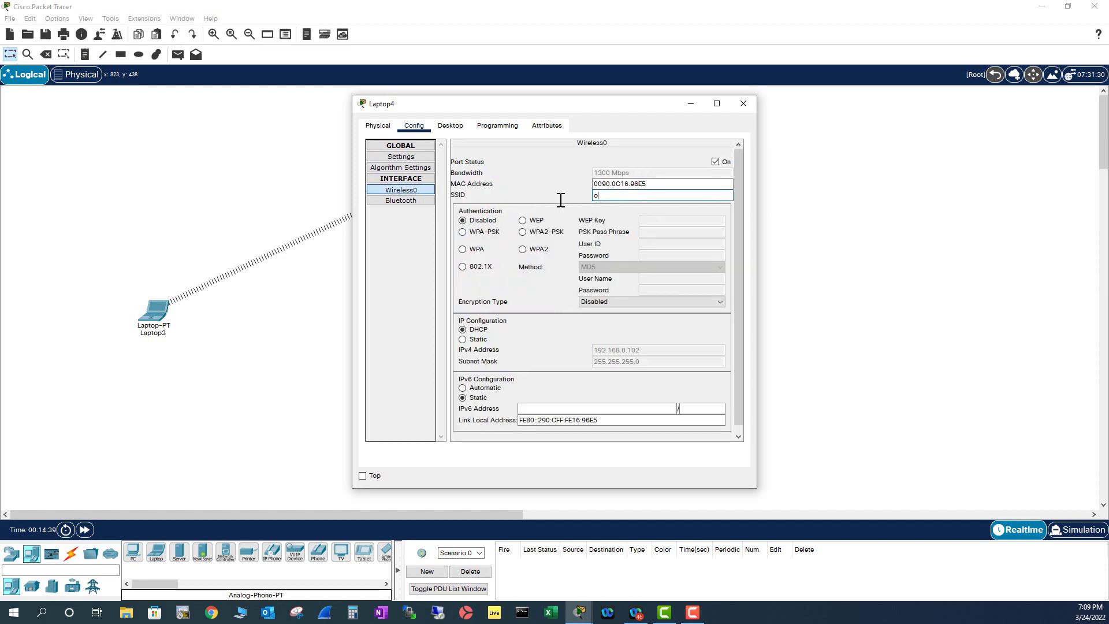
pyautogui.write('range')
pyautogui.click(463, 232)
pyautogui.click(649, 232)
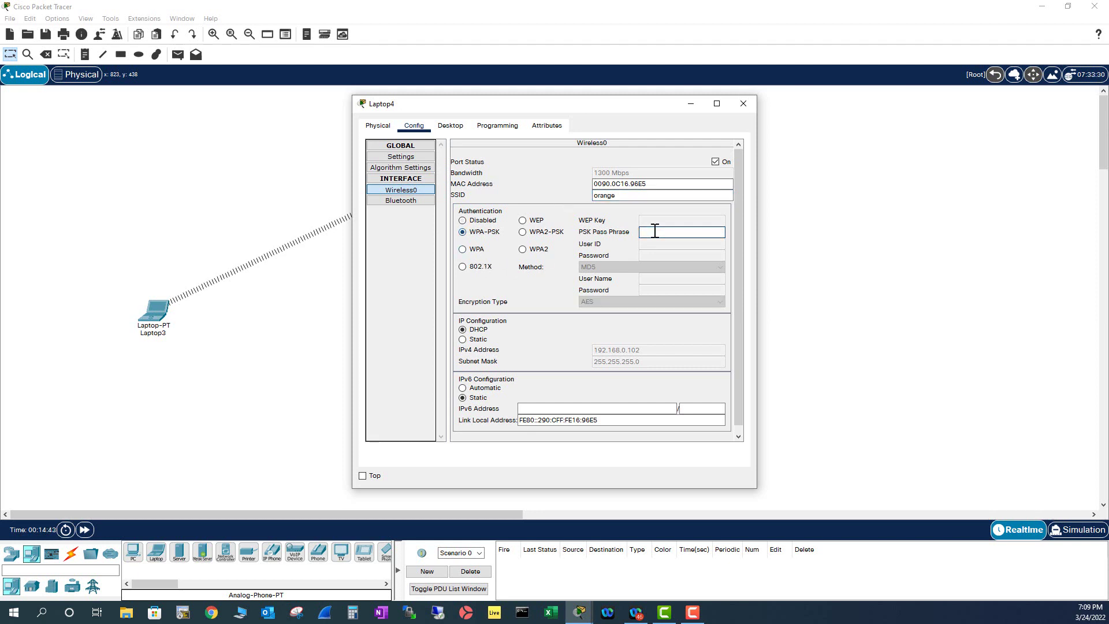
pyautogui.write('apple1234')
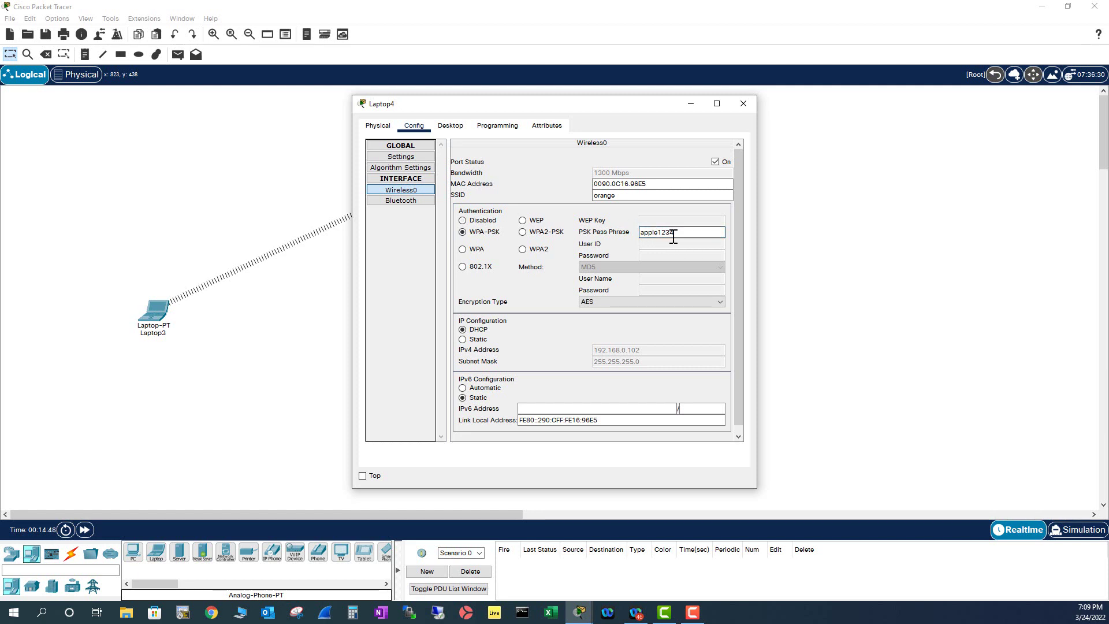
pyautogui.click(743, 105)
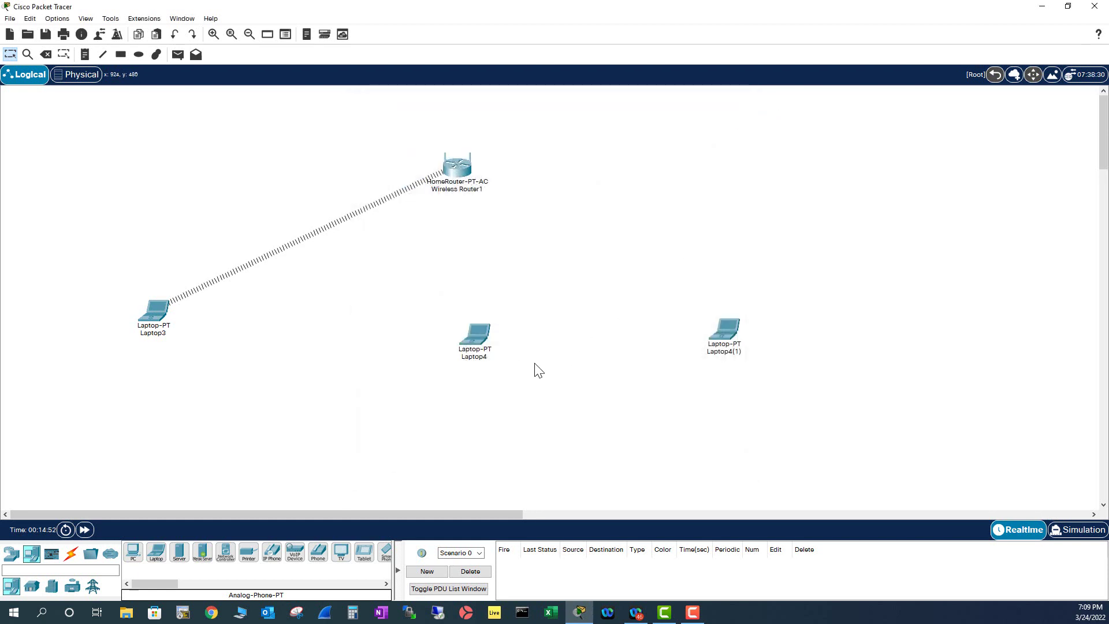
# On Laptop4(1)'s Wireless0 interface, change the SSID from Default to orange.
pyautogui.click(724, 331)
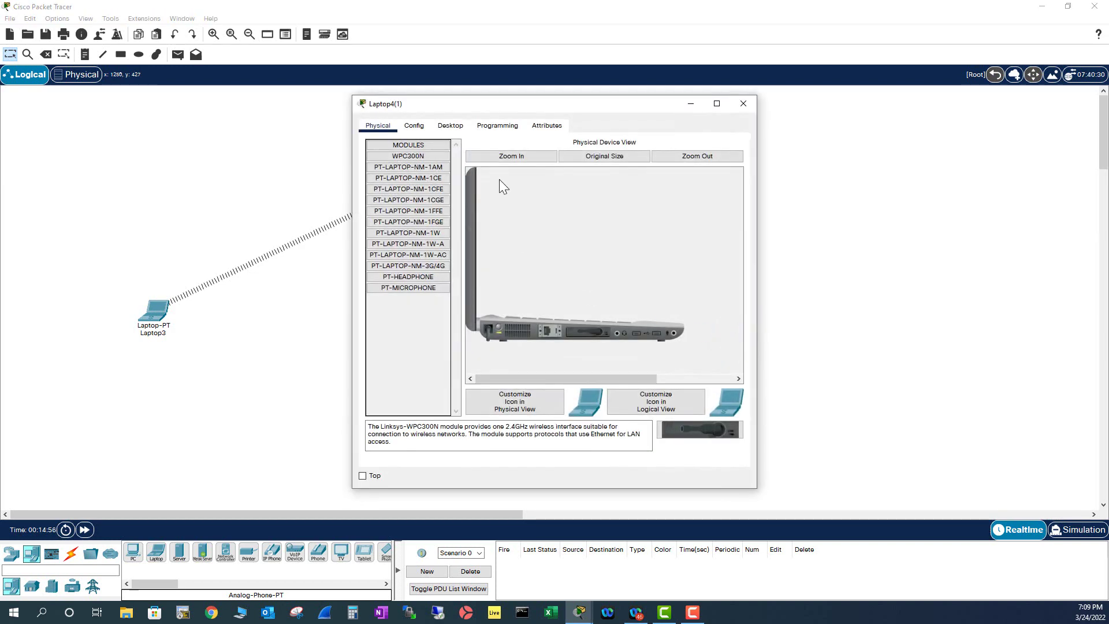
pyautogui.click(418, 126)
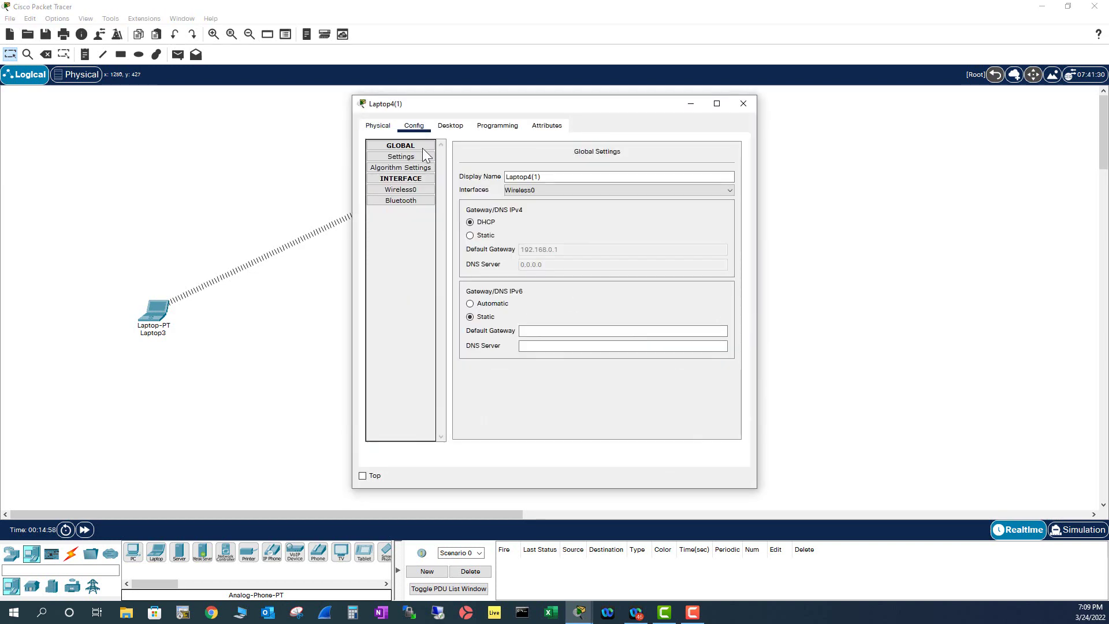
pyautogui.click(409, 189)
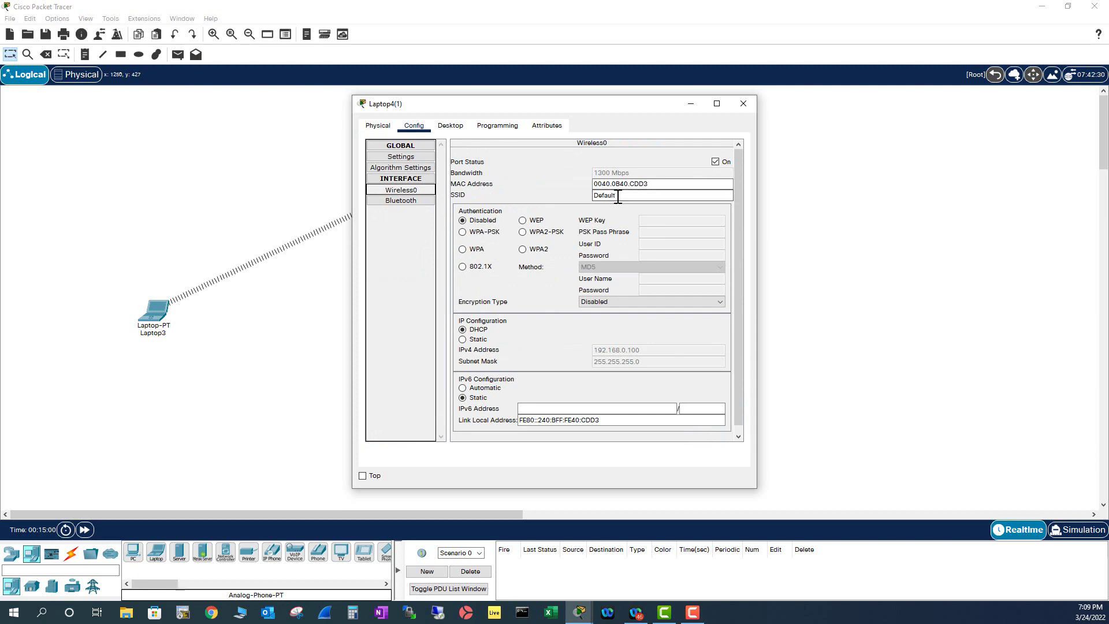
pyautogui.moveTo(621, 195); pyautogui.dragTo(545, 197)
pyautogui.write('orange')
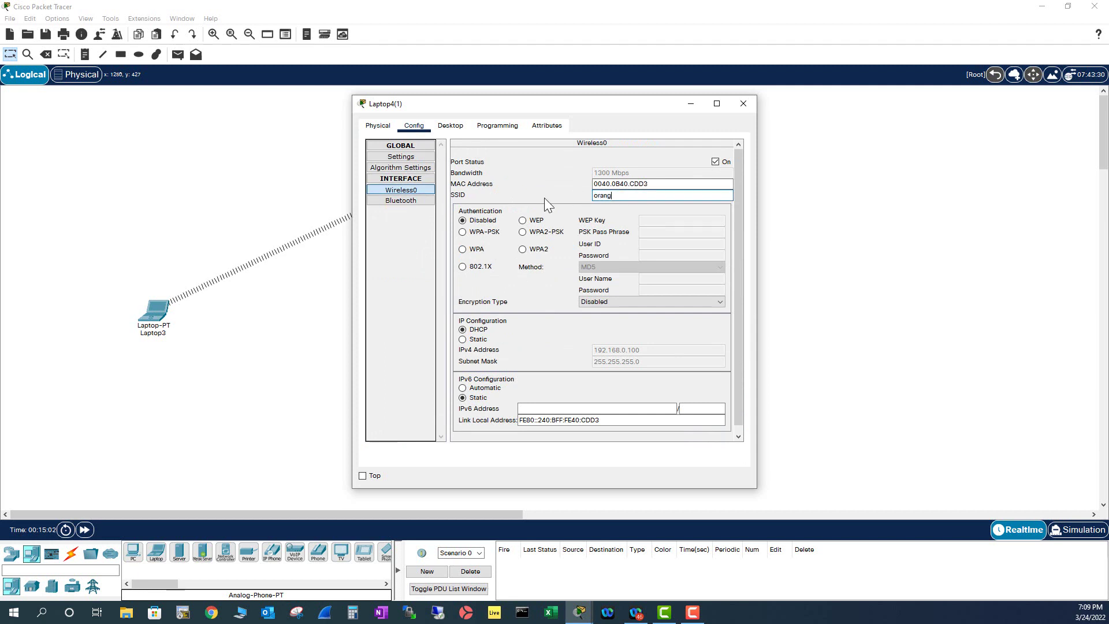
# Set Laptop4(1)'s wireless security to WPA-PSK with the network pass phrase, then close its window.
pyautogui.click(463, 232)
pyautogui.click(638, 232)
pyautogui.write('apple1234')
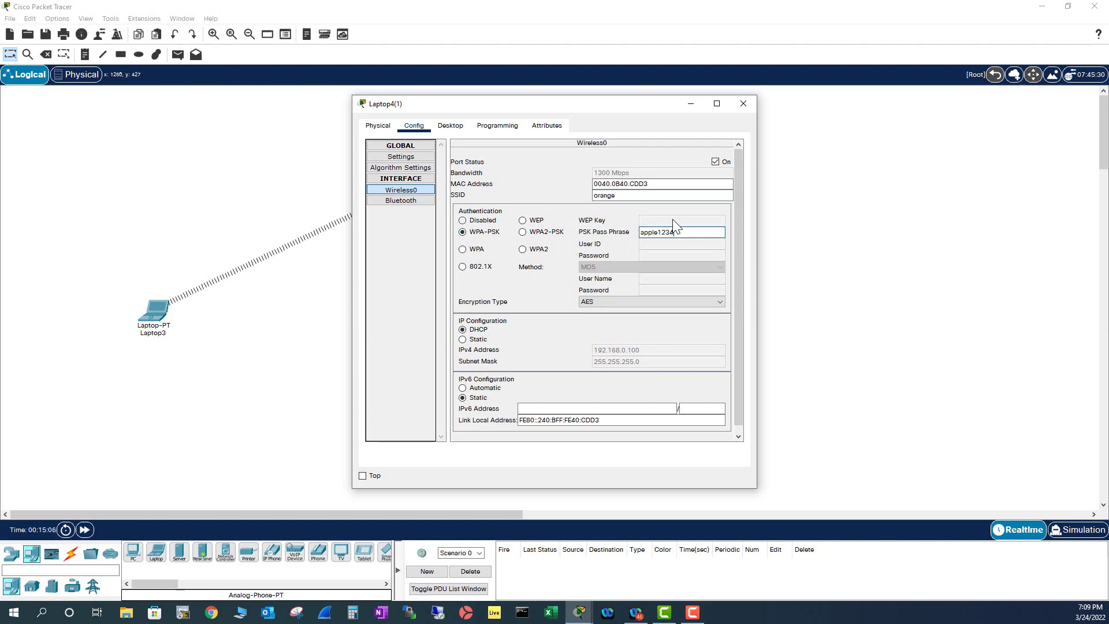
pyautogui.click(743, 104)
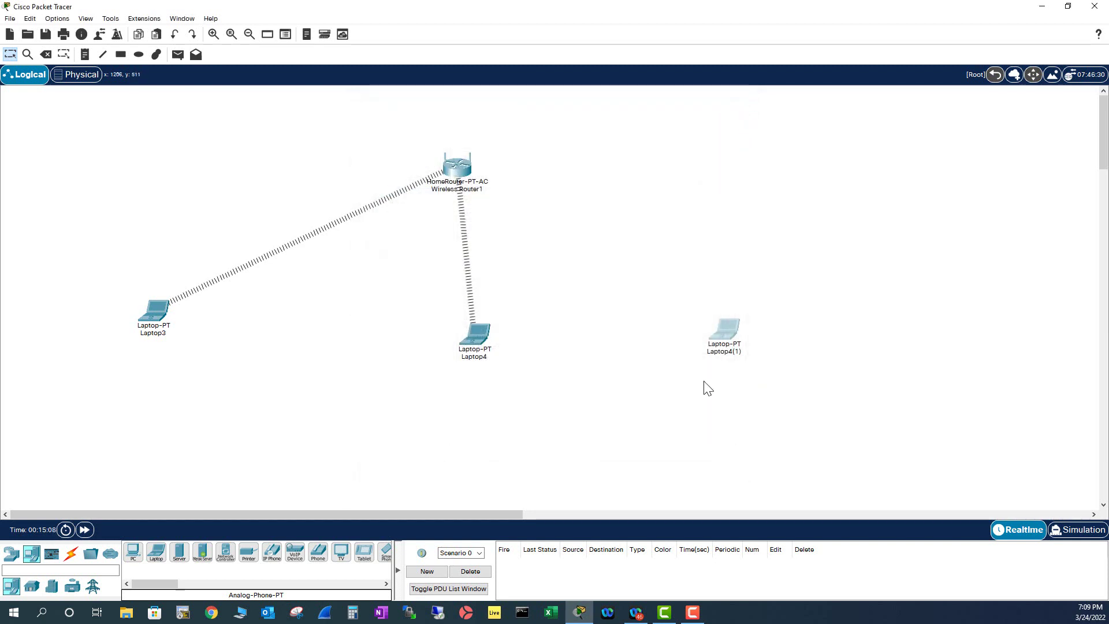
# Run ipconfig in Laptop3's Command Prompt to confirm 192.168.0.101, then close the window.
pyautogui.click(156, 321)
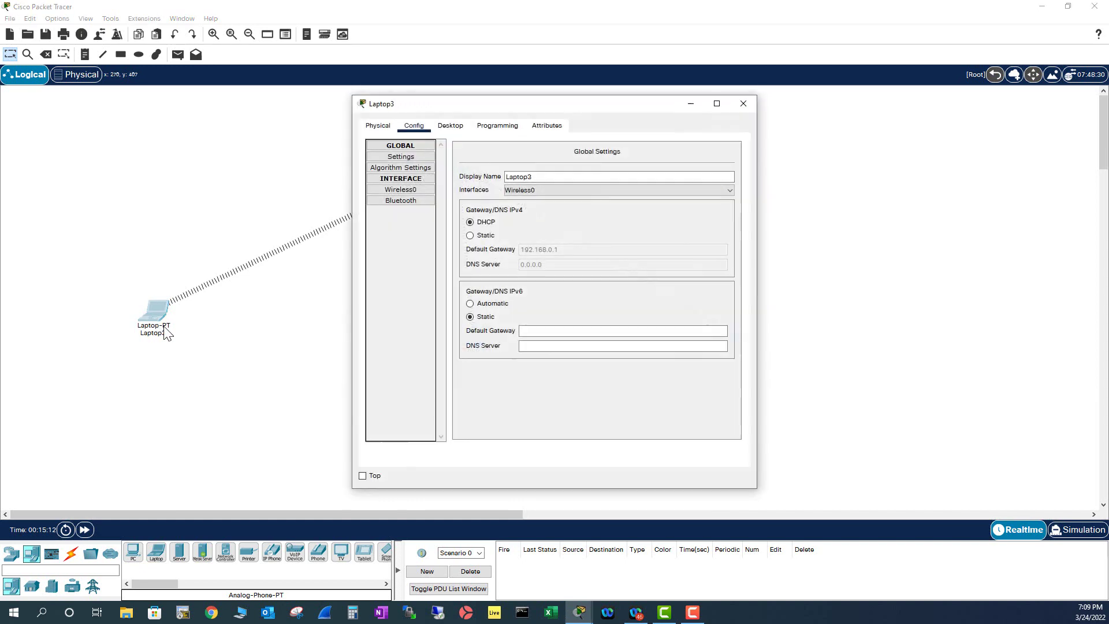
pyautogui.click(452, 126)
pyautogui.click(622, 165)
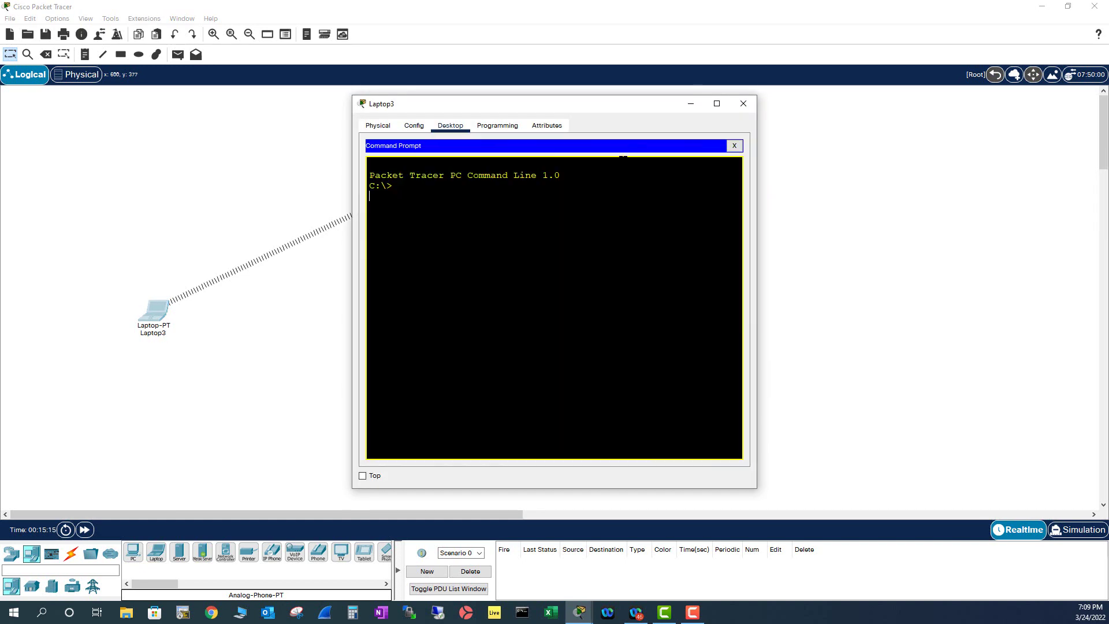
pyautogui.press('Return')
pyautogui.write('ipconfig')
pyautogui.press('Return')
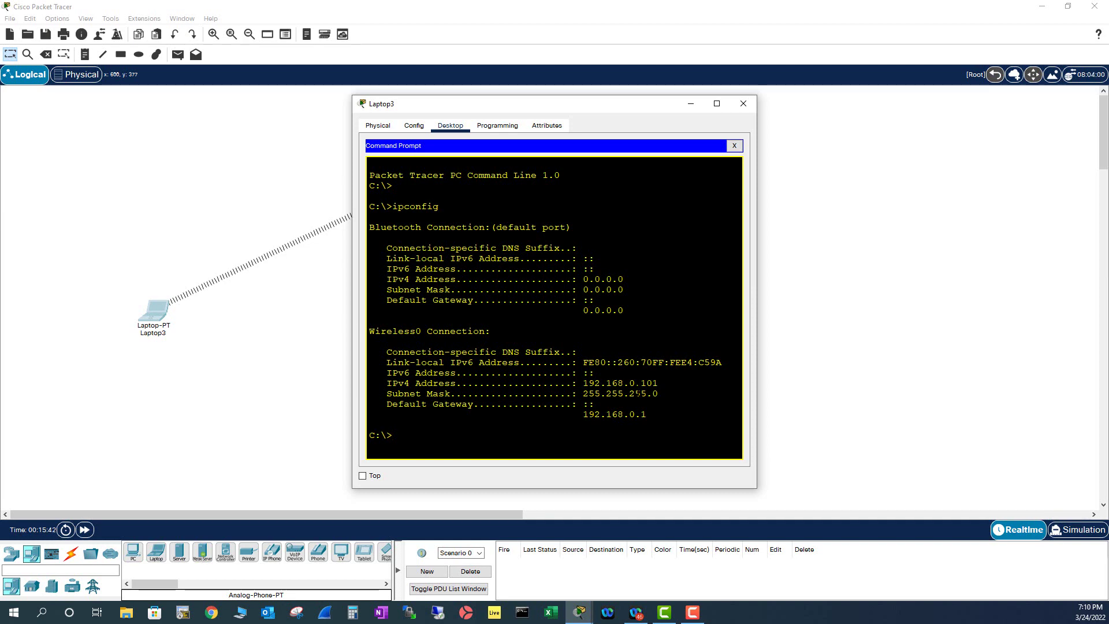
pyautogui.click(744, 104)
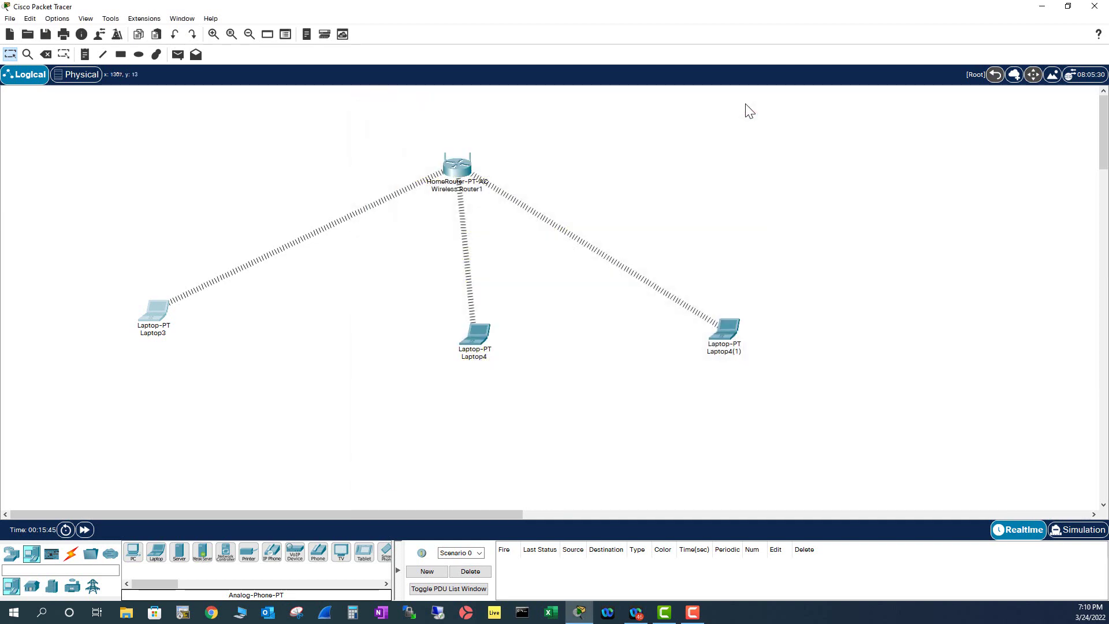
# Run ipconfig in Laptop4's Command Prompt to confirm 192.168.0.102, then close the window.
pyautogui.click(467, 337)
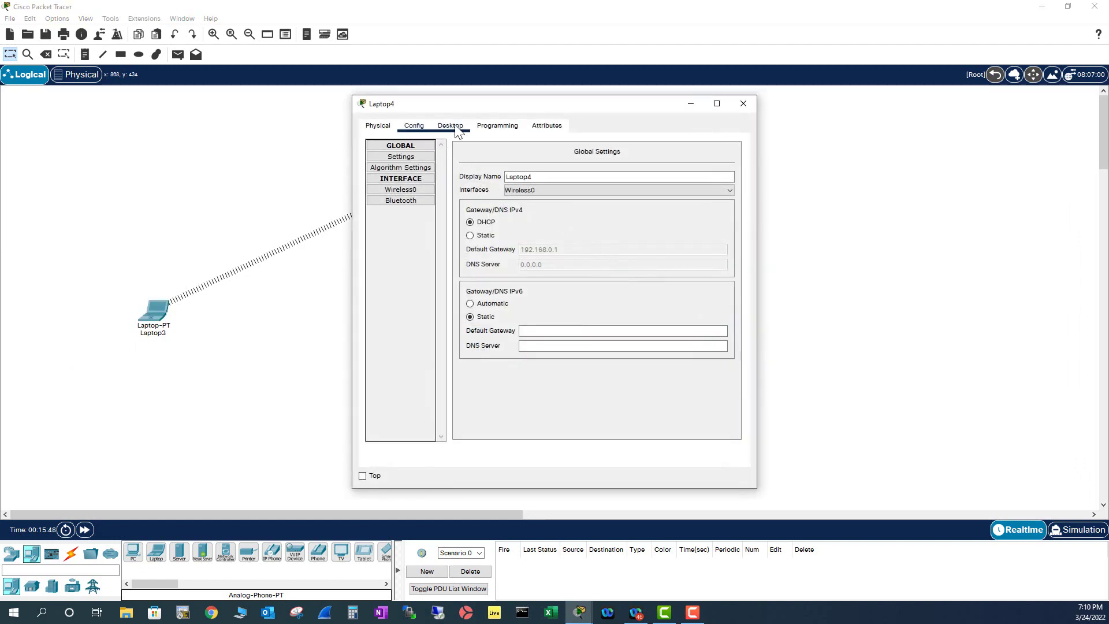
pyautogui.click(456, 128)
pyautogui.click(631, 174)
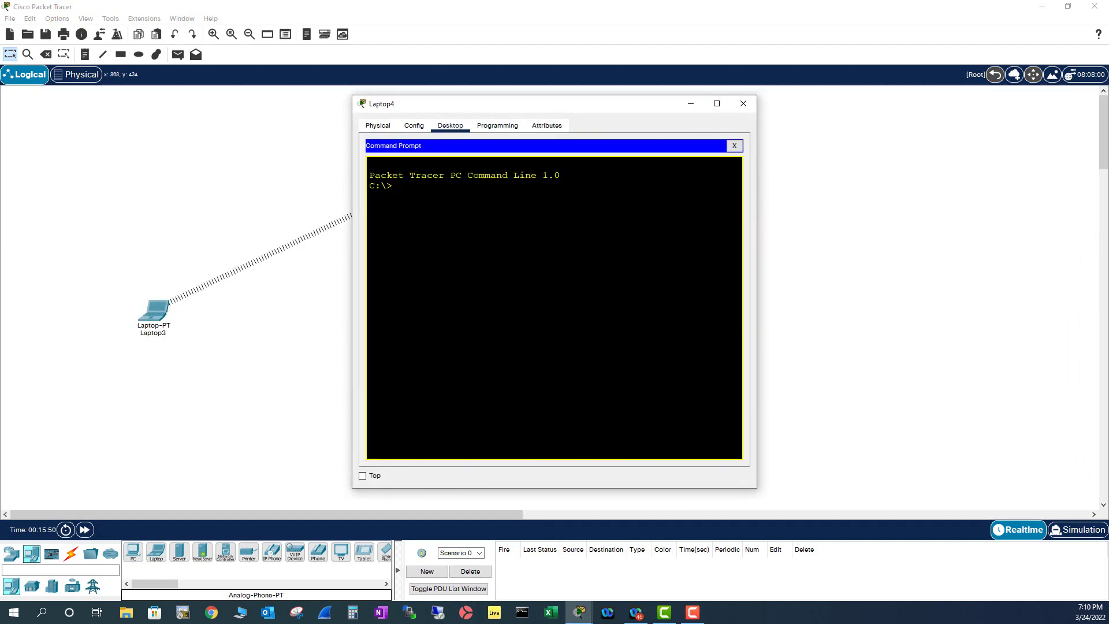
pyautogui.press('Return')
pyautogui.write('ipconfig')
pyautogui.press('Return')
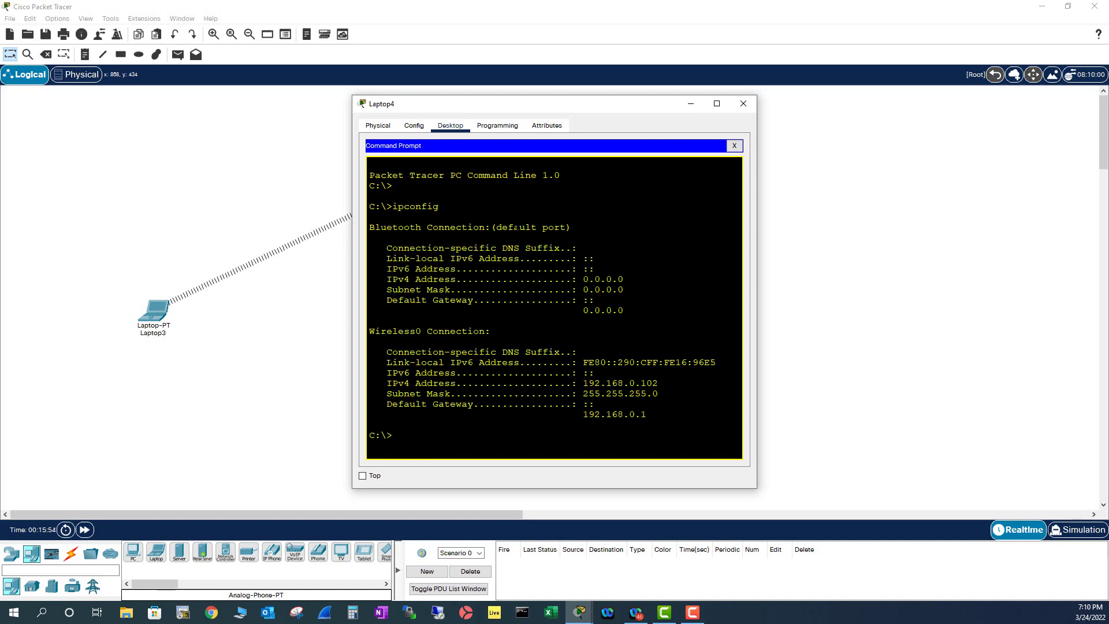
pyautogui.click(751, 103)
# Run ipconfig on Laptop4(1) to confirm 192.168.0.100, then close its window.
pyautogui.click(726, 327)
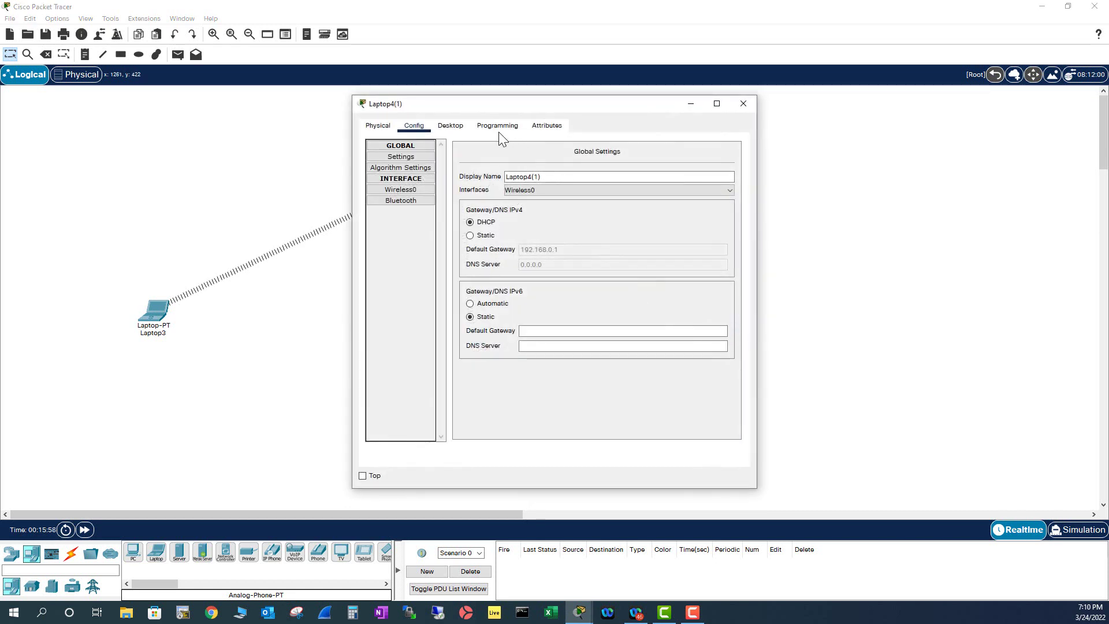
pyautogui.click(453, 131)
pyautogui.click(615, 168)
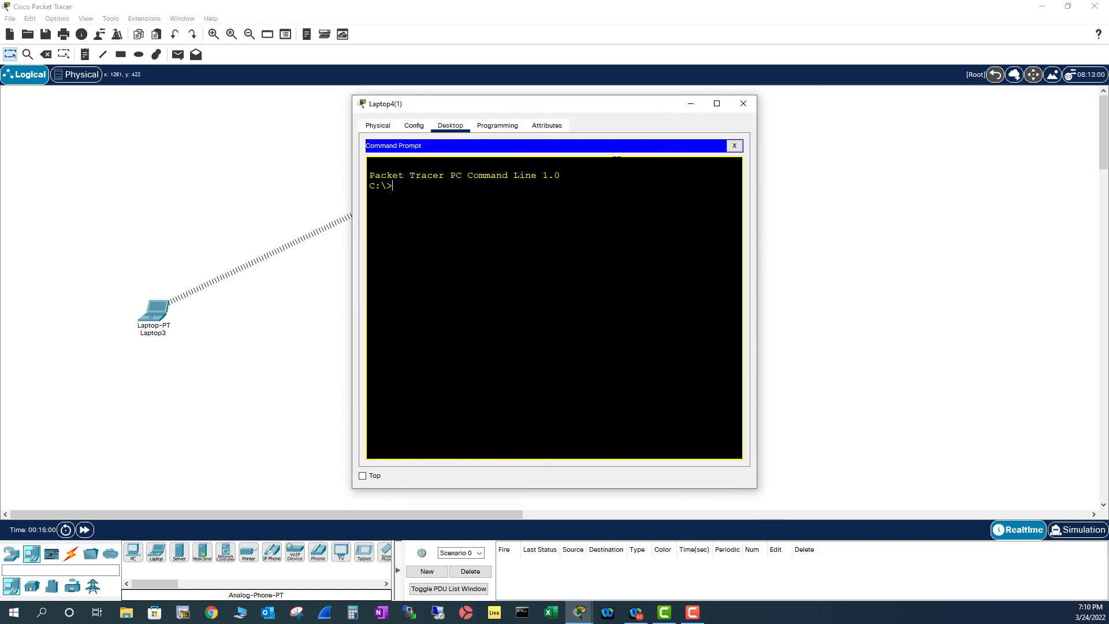
pyautogui.write('ipconfig')
pyautogui.press('Return')
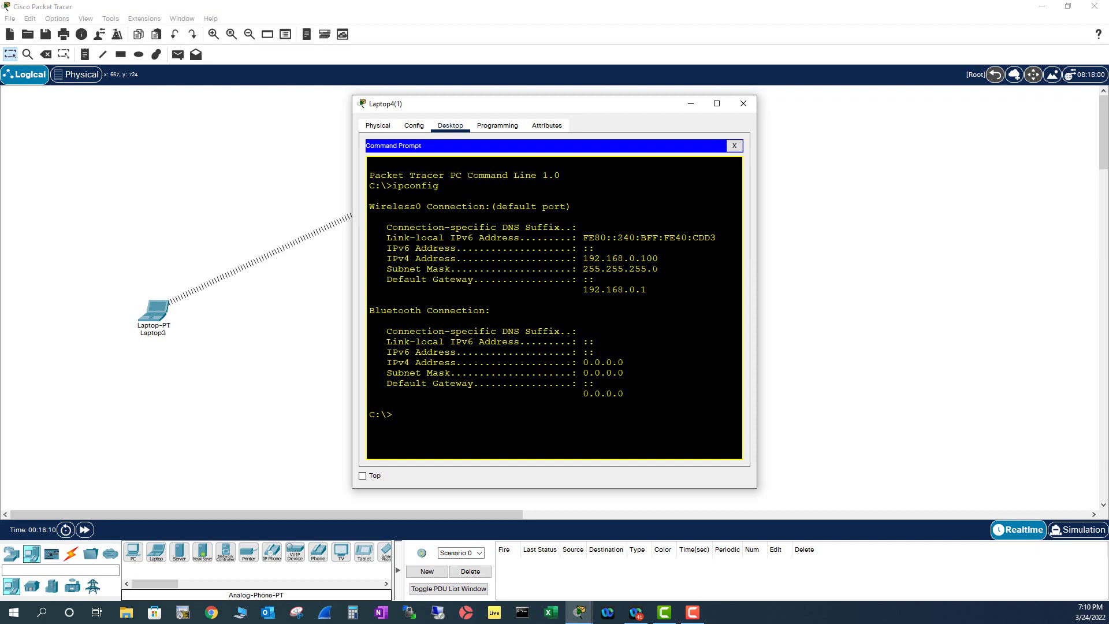
pyautogui.click(745, 104)
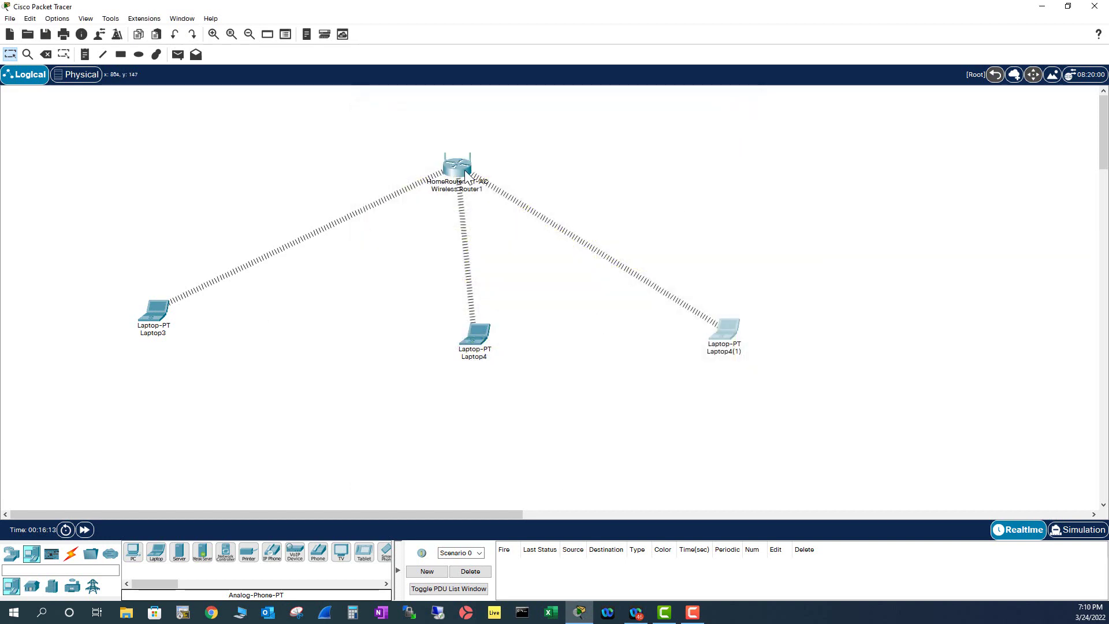
# Change Wireless Router1's DHCP start address value from 100 to 200 and close its window.
pyautogui.click(459, 165)
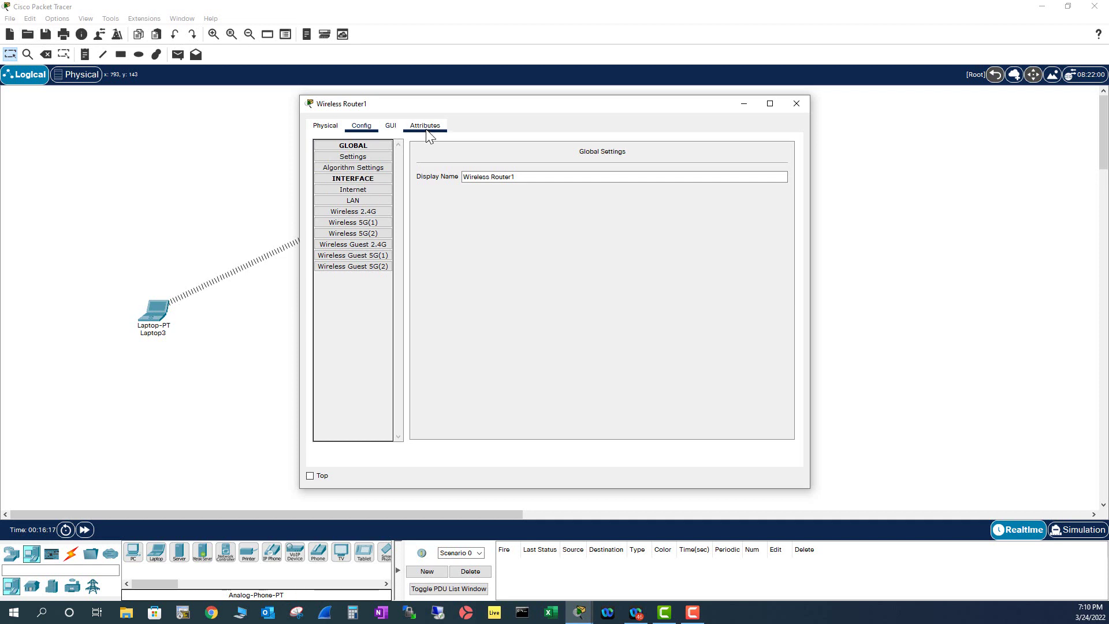
pyautogui.click(393, 127)
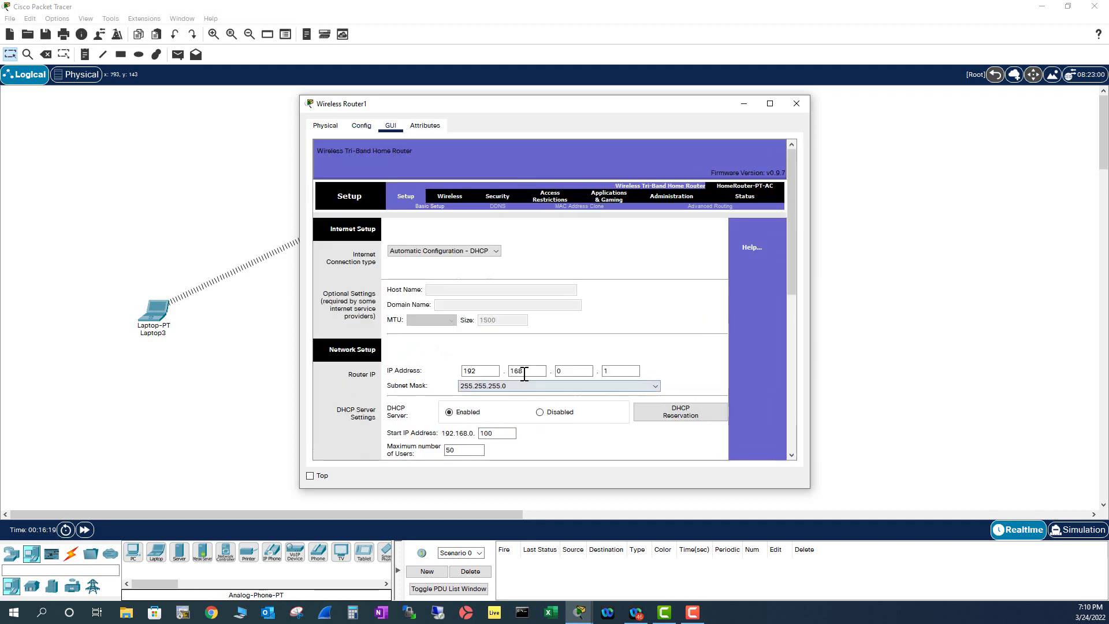
pyautogui.click(503, 435)
pyautogui.moveTo(503, 434); pyautogui.dragTo(471, 439)
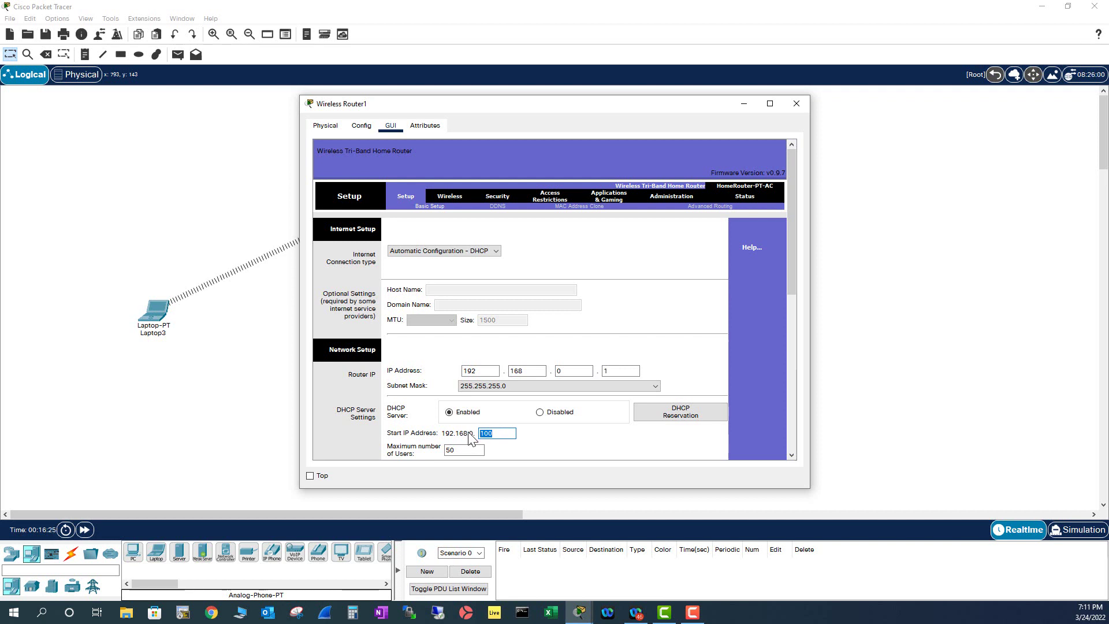
pyautogui.write('200')
pyautogui.click(797, 104)
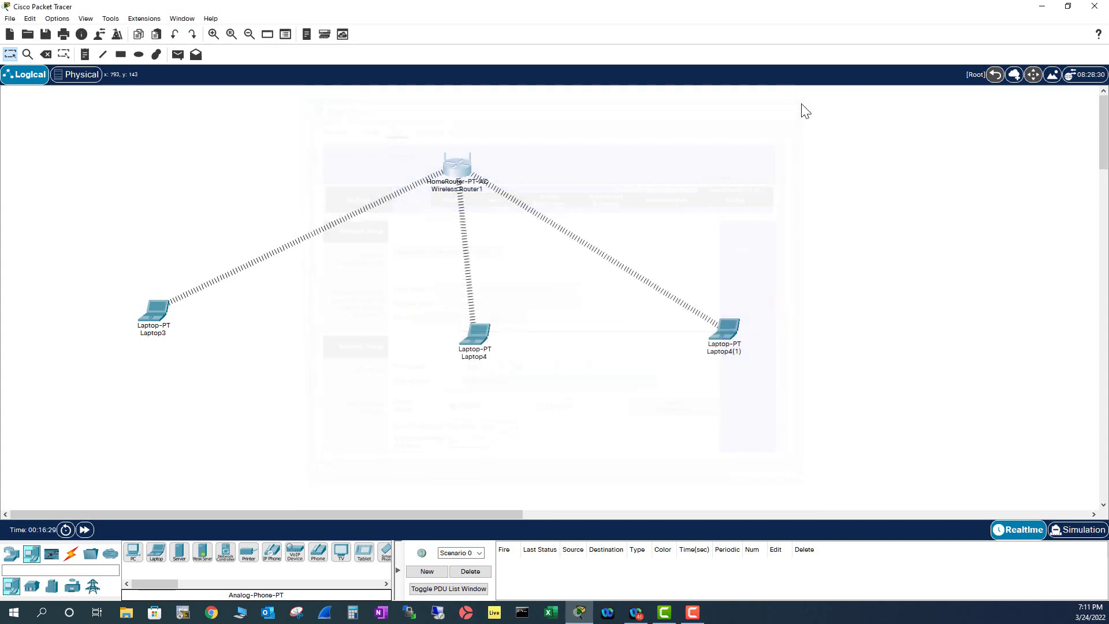
# Power-cycle Wireless Router1 from its Physical view and close its settings.
pyautogui.click(458, 169)
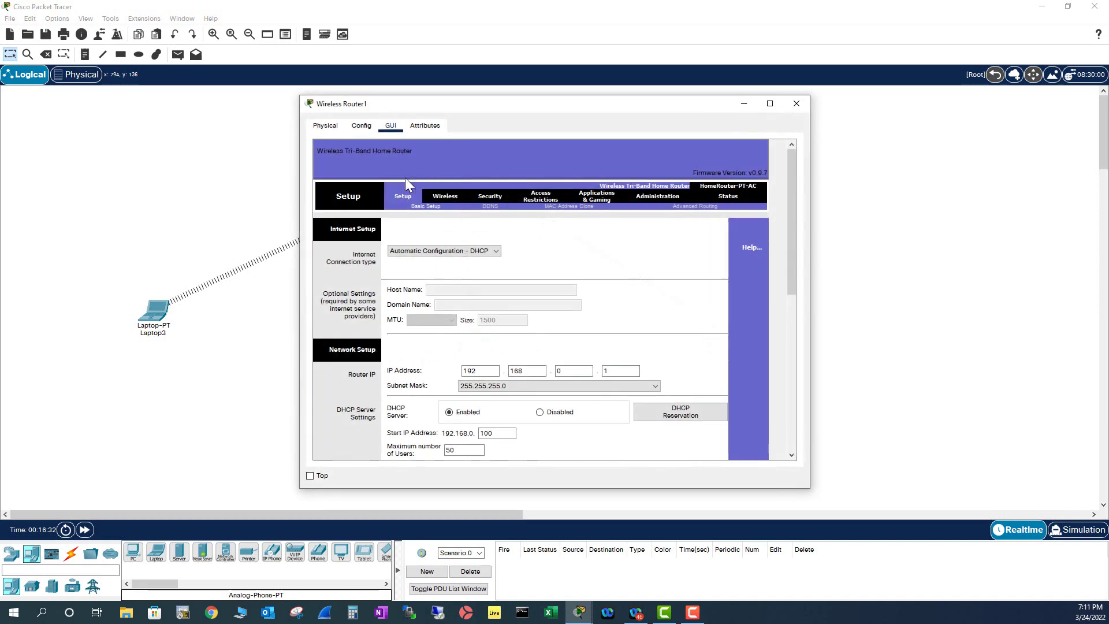
pyautogui.click(363, 125)
pyautogui.click(331, 125)
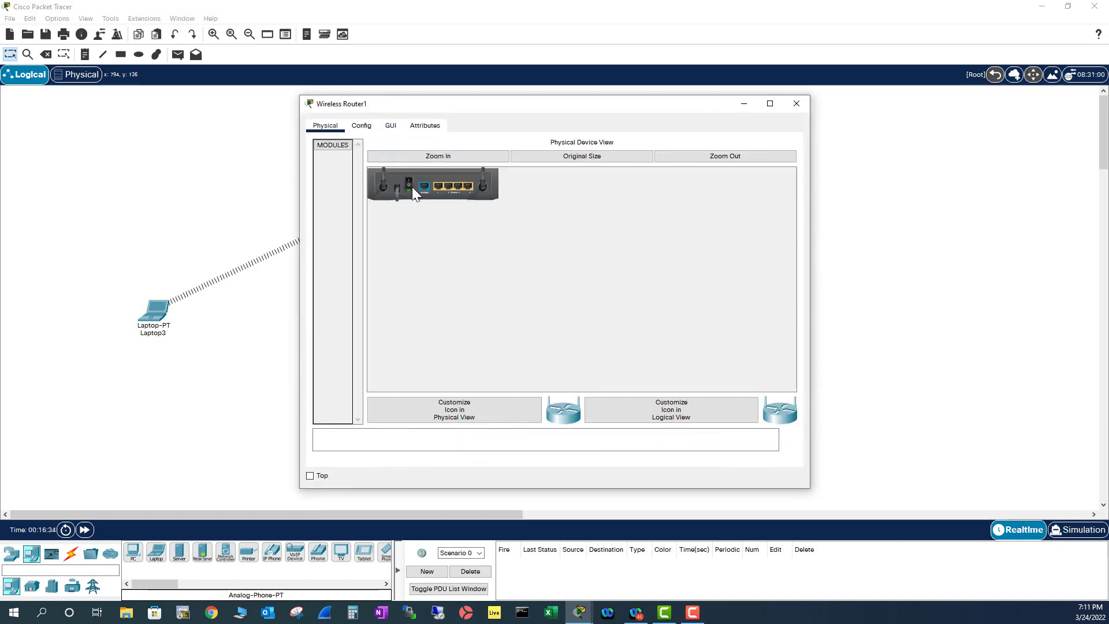
pyautogui.click(411, 182)
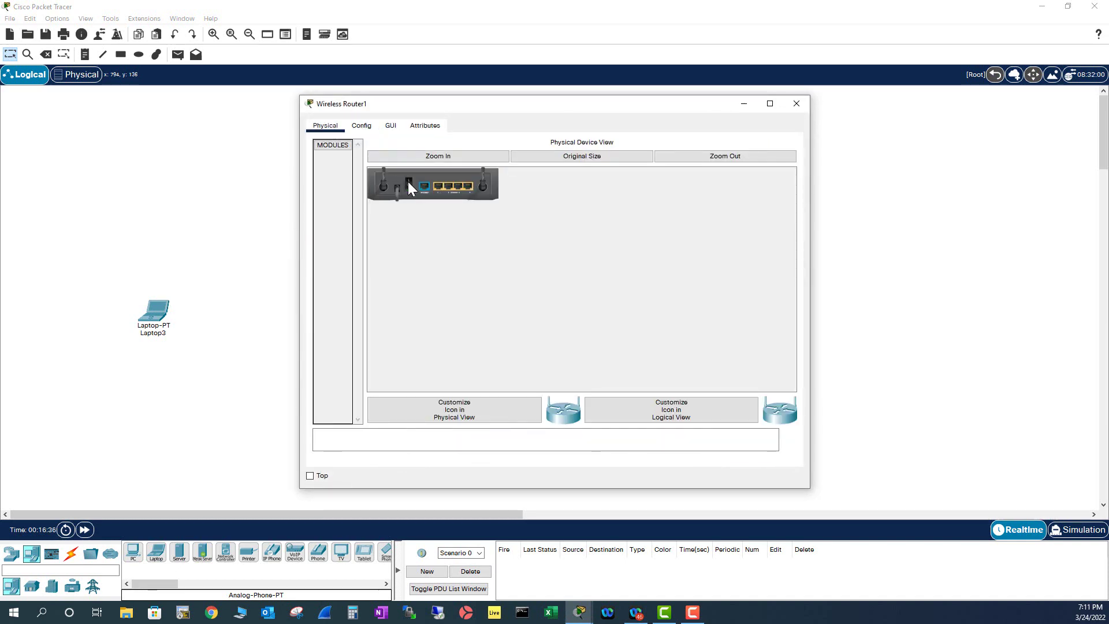
pyautogui.click(408, 181)
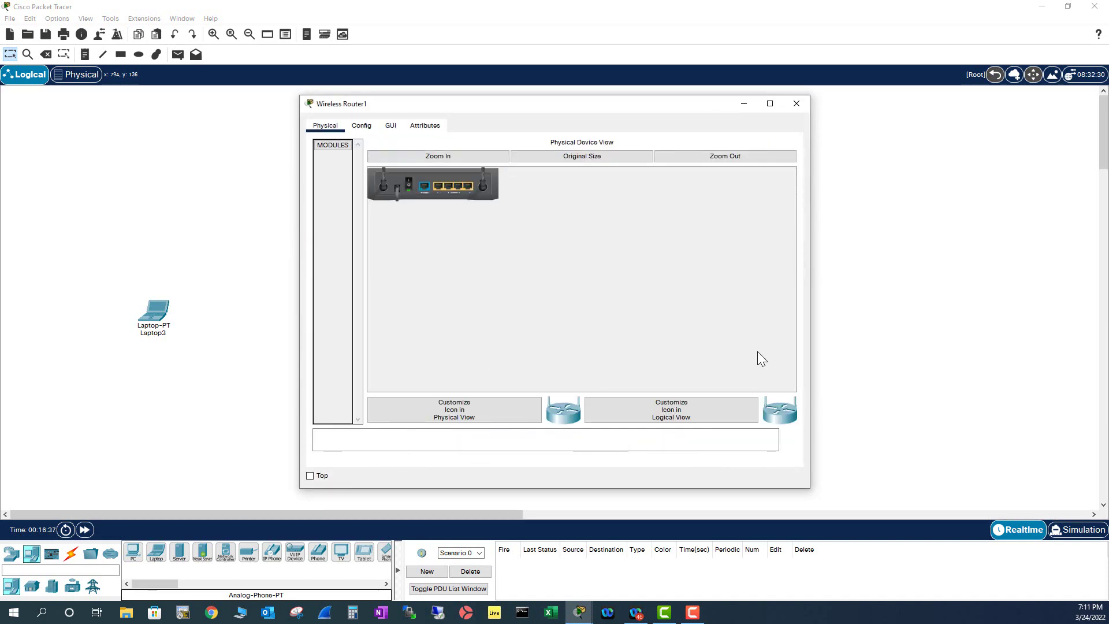
pyautogui.click(797, 106)
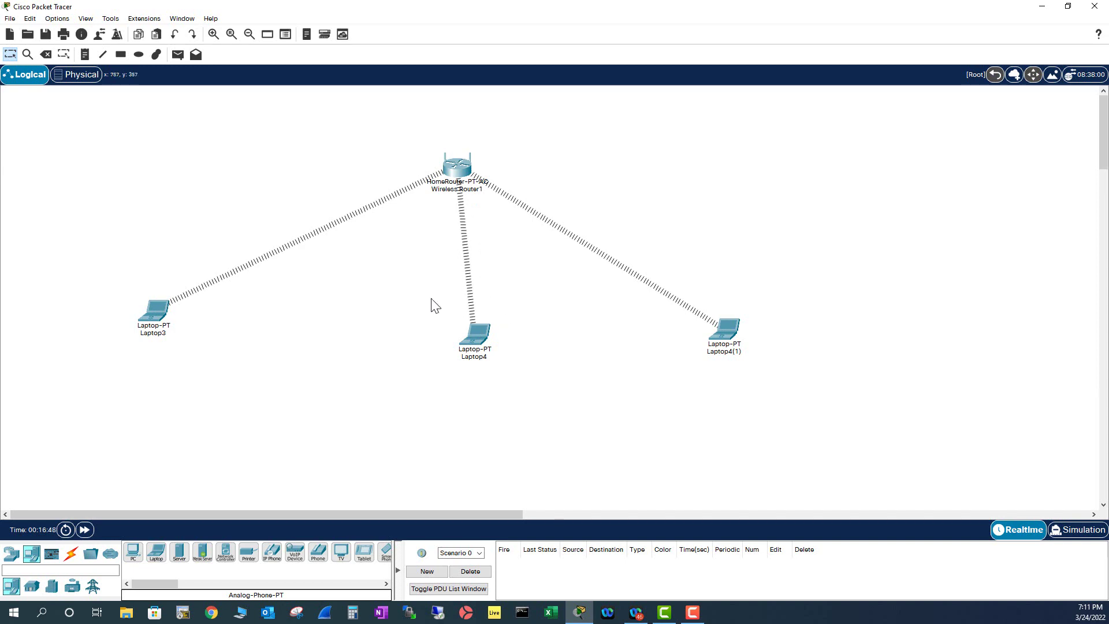
# Run ipconfig in Laptop3's Command Prompt, showing address 192.168.0.101.
pyautogui.click(148, 307)
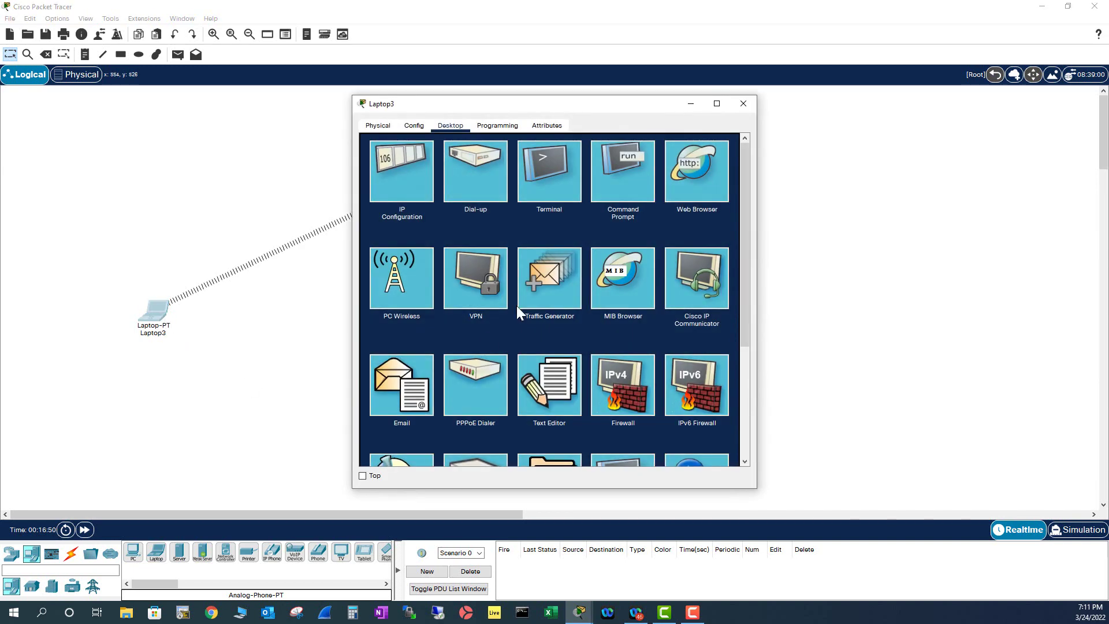
pyautogui.click(622, 172)
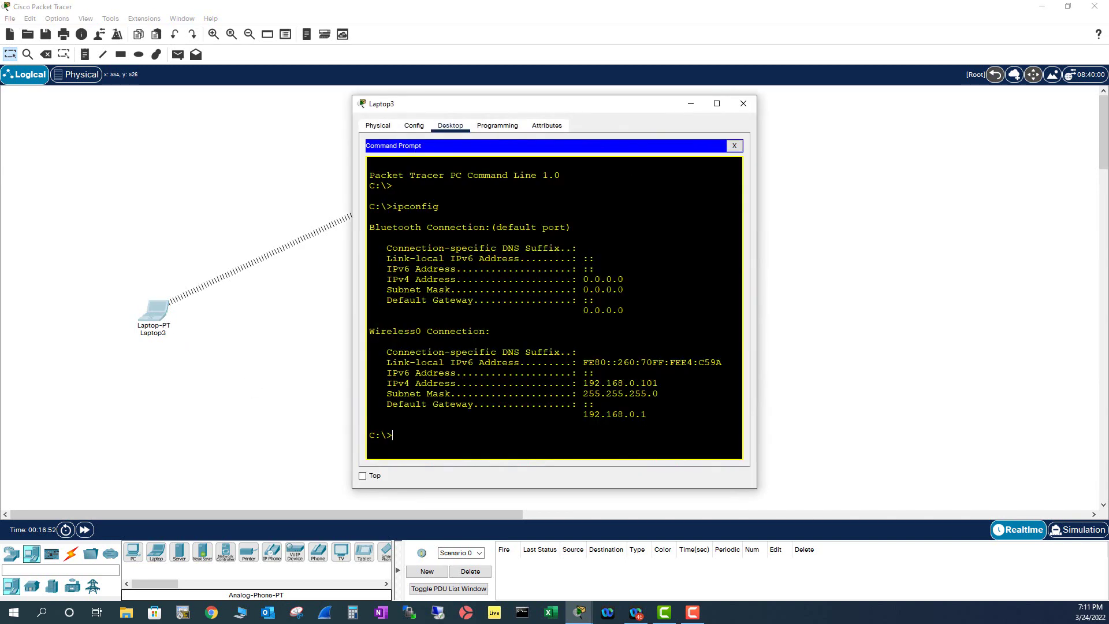
pyautogui.write('ipconfig')
pyautogui.press('Return')
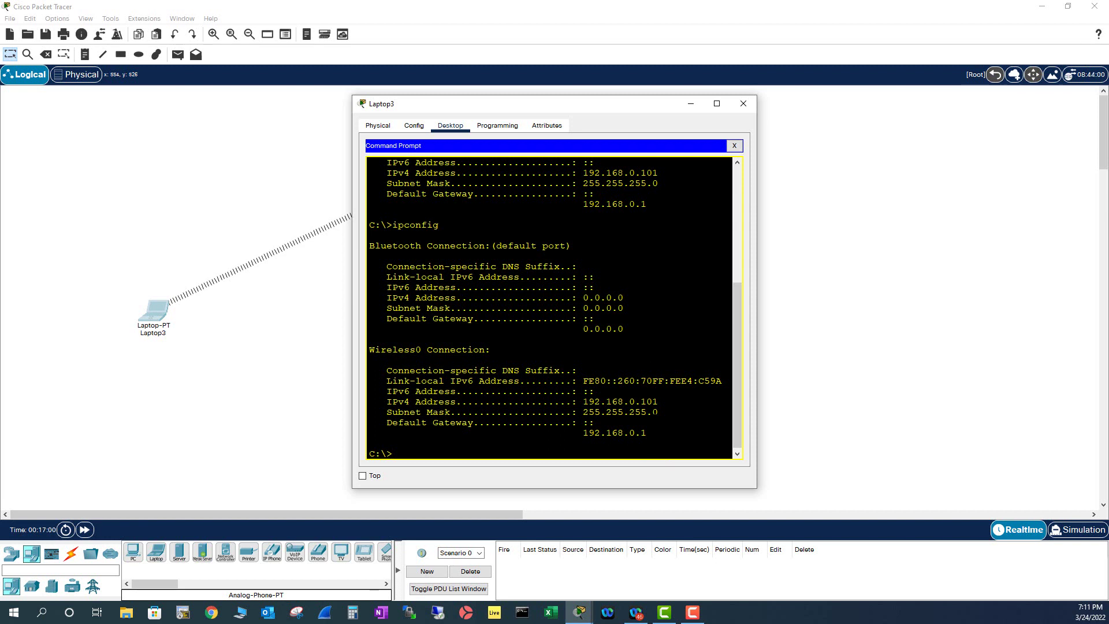
pyautogui.press('Return')
pyautogui.press('Return')
pyautogui.press('Up')
pyautogui.press('Return')
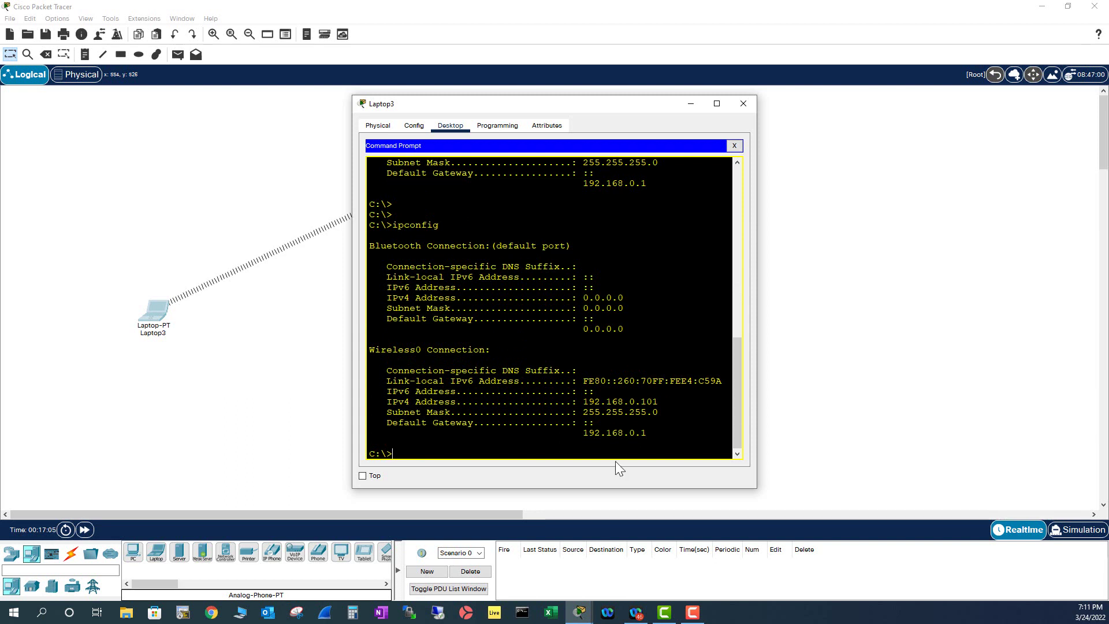
# Run ipconfig /renew twice on Laptop3, which keeps 192.168.0.101.
pyautogui.press('Up')
pyautogui.write('/rene')
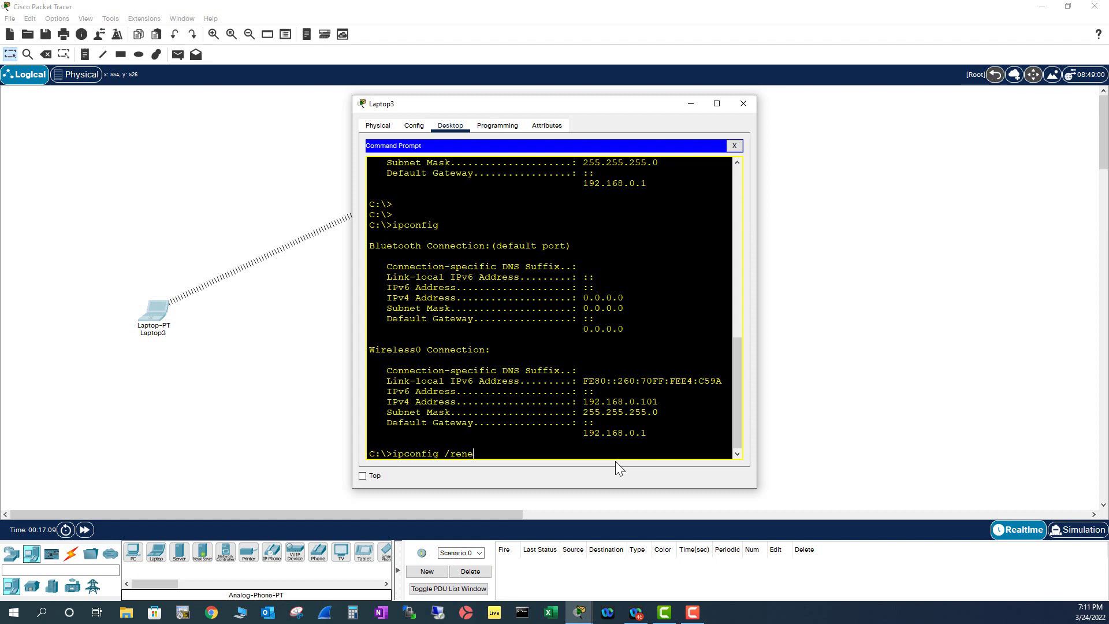
pyautogui.write('w')
pyautogui.press('Return')
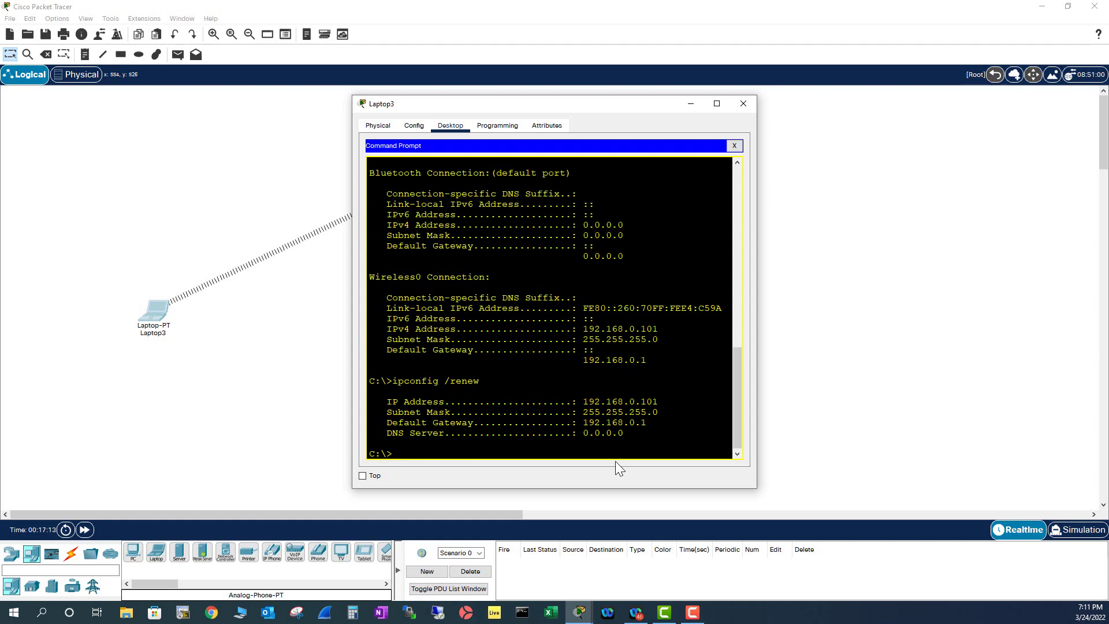
pyautogui.press('Return')
pyautogui.press('Up')
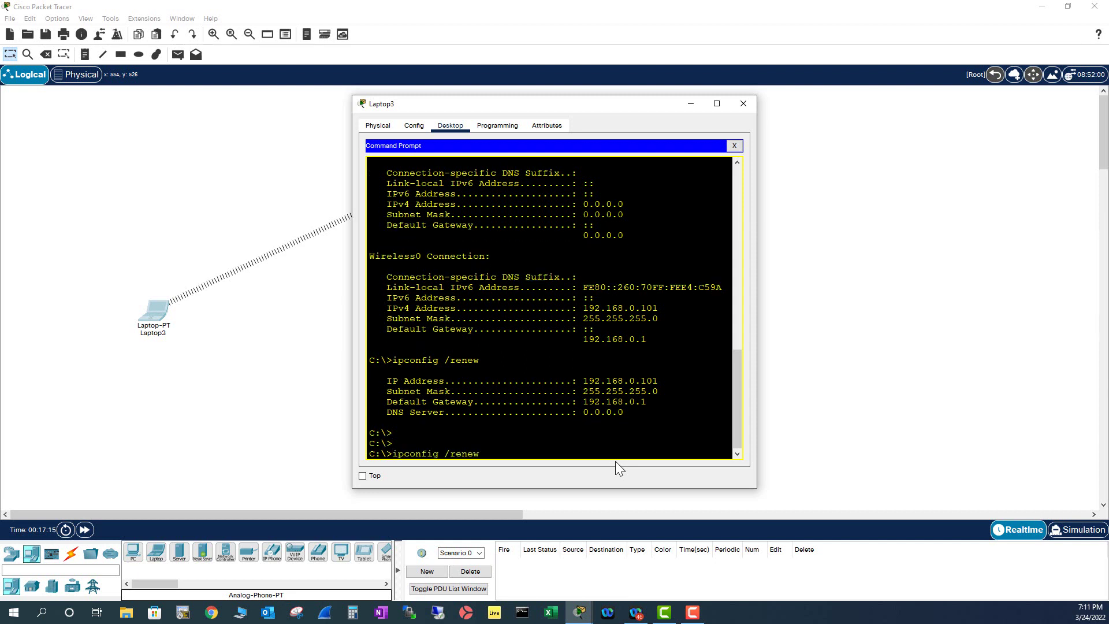
pyautogui.press('Return')
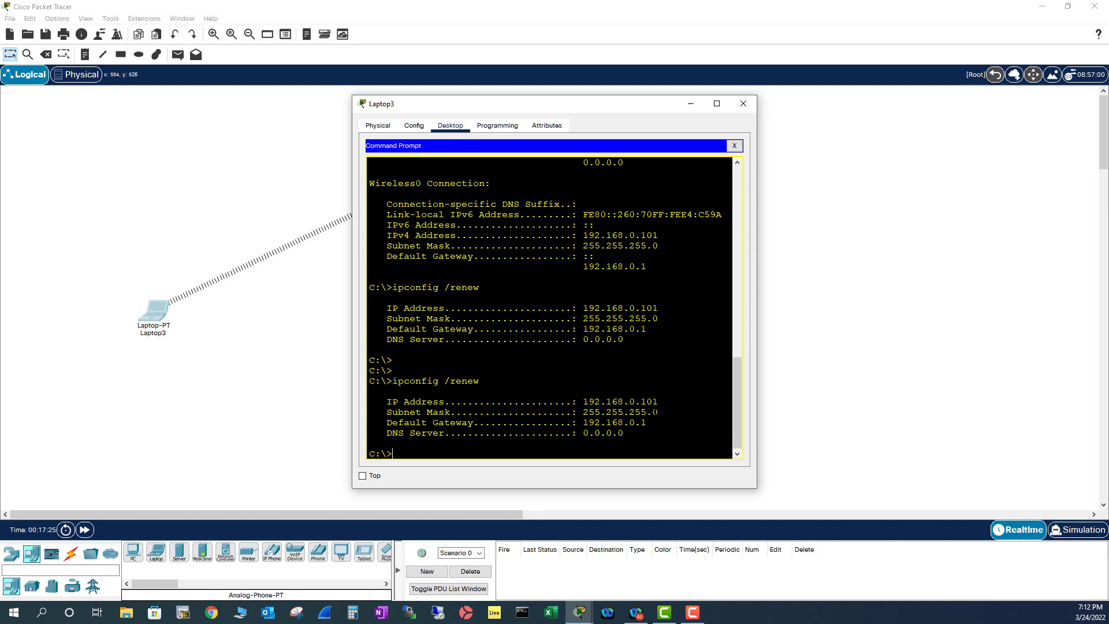
# Set Wireless Router1's DHCP Start IP Address to 192.168.0.50 and save settings.
pyautogui.click(743, 103)
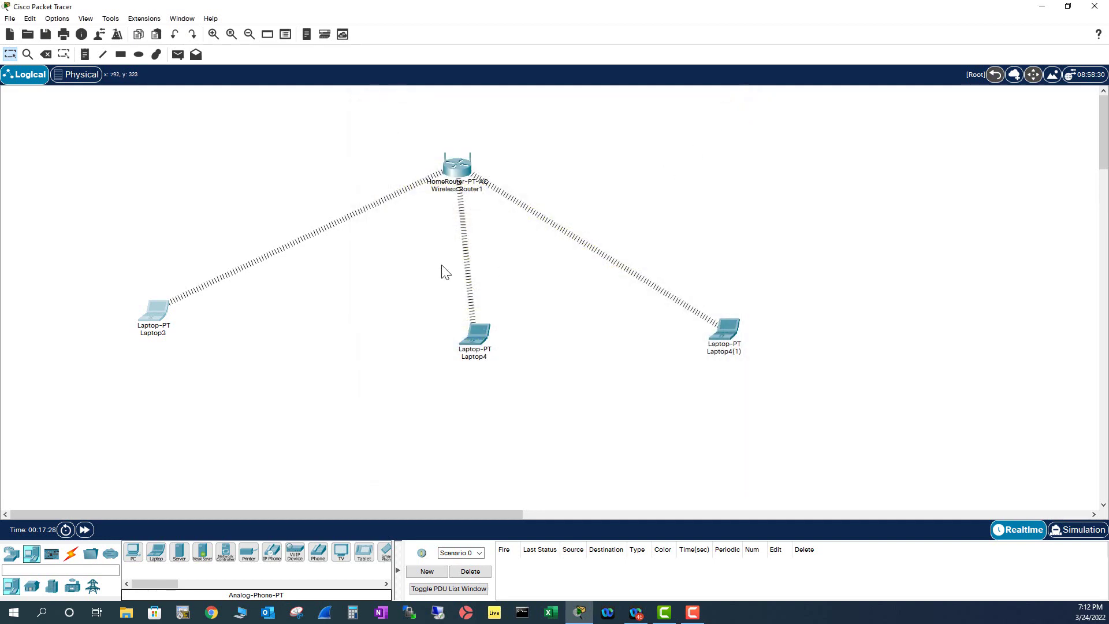
pyautogui.click(457, 168)
pyautogui.click(391, 126)
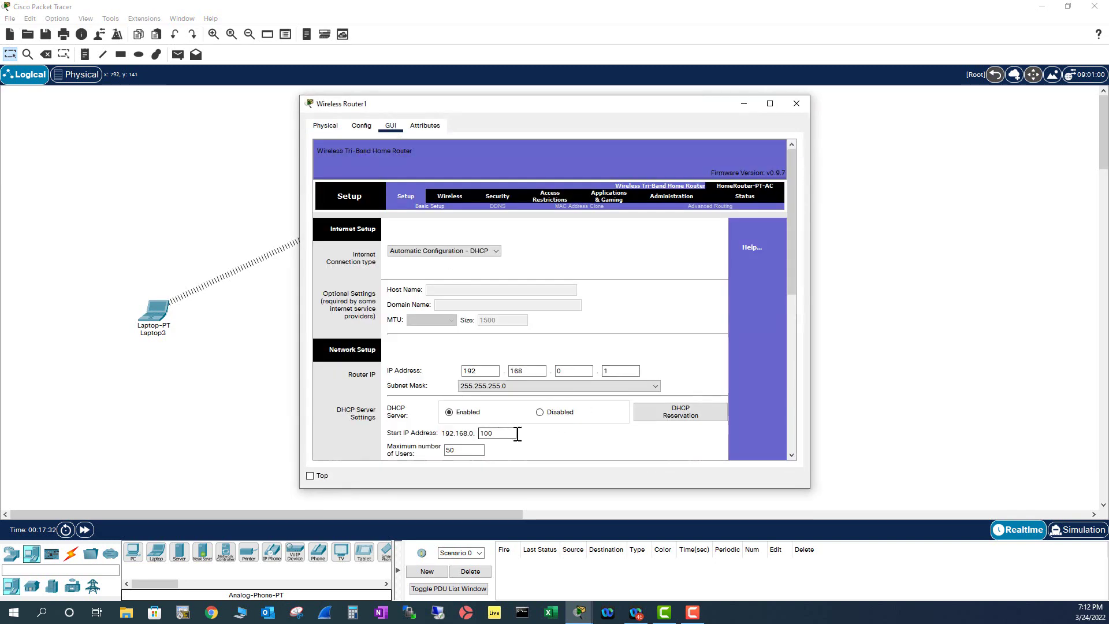
pyautogui.scroll(-3, 610, 407)
pyautogui.scroll(-2, 610, 407)
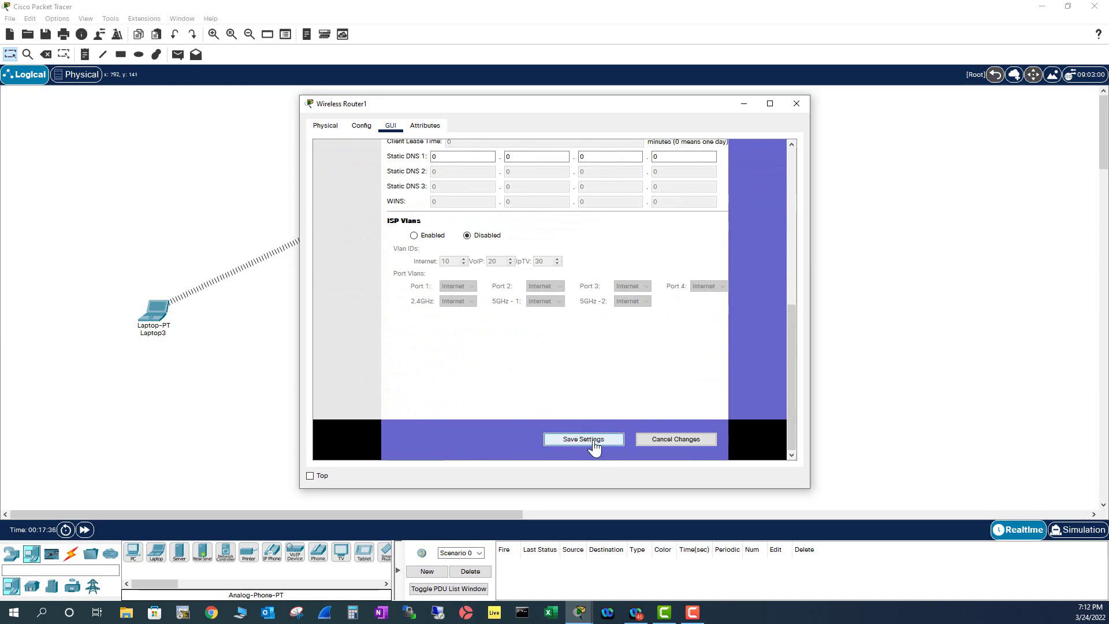
pyautogui.scroll(4, 593, 410)
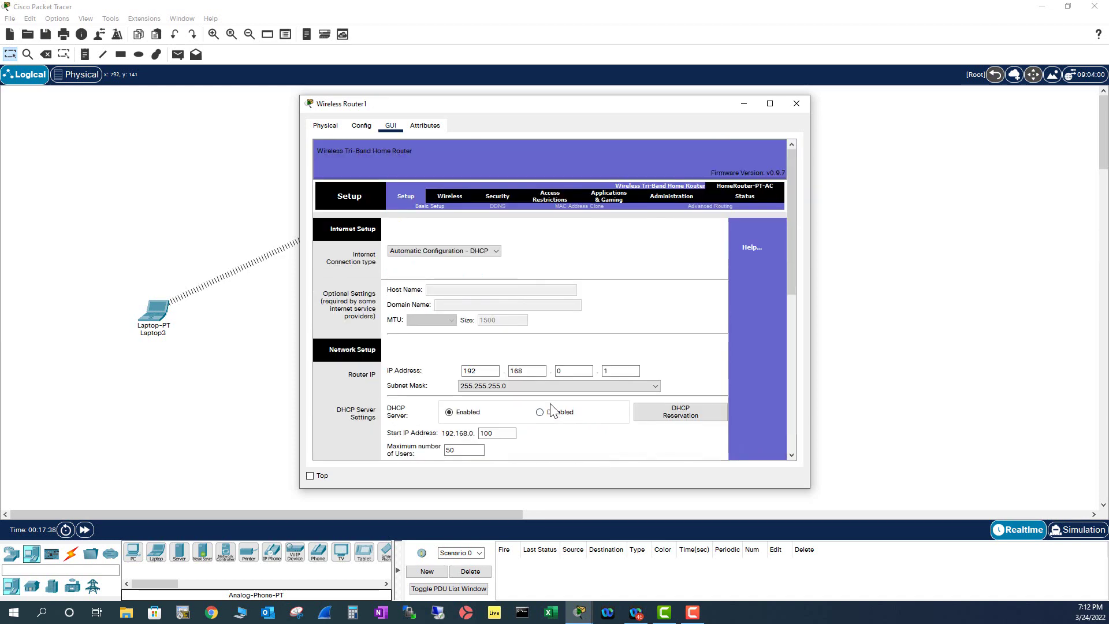
pyautogui.scroll(-1, 551, 407)
pyautogui.moveTo(510, 296); pyautogui.dragTo(446, 289)
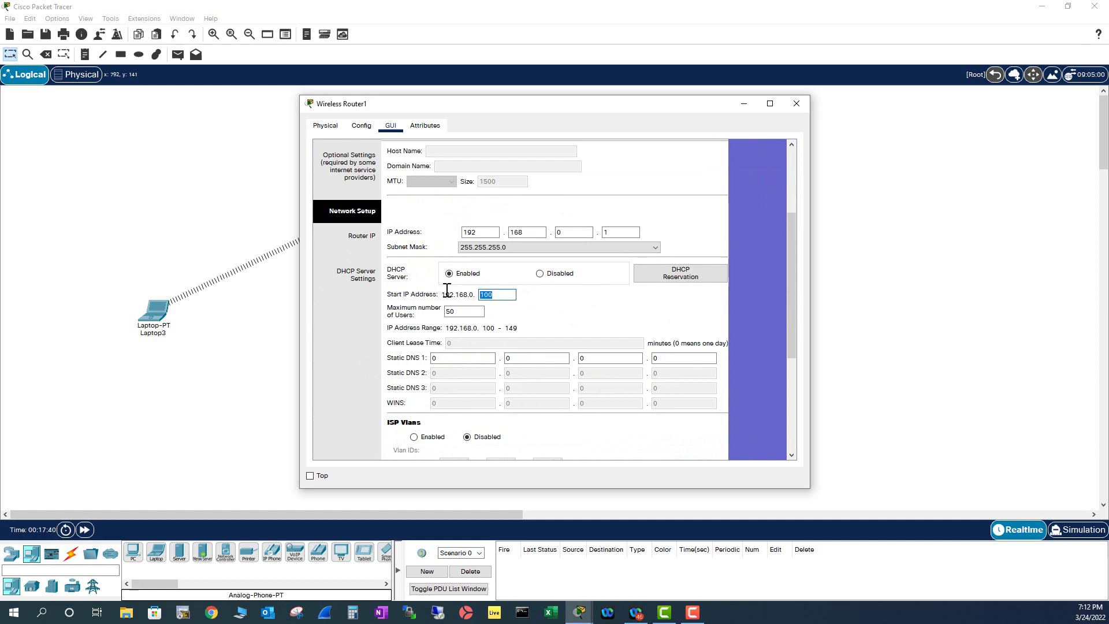
pyautogui.write('50')
pyautogui.scroll(-4, 578, 300)
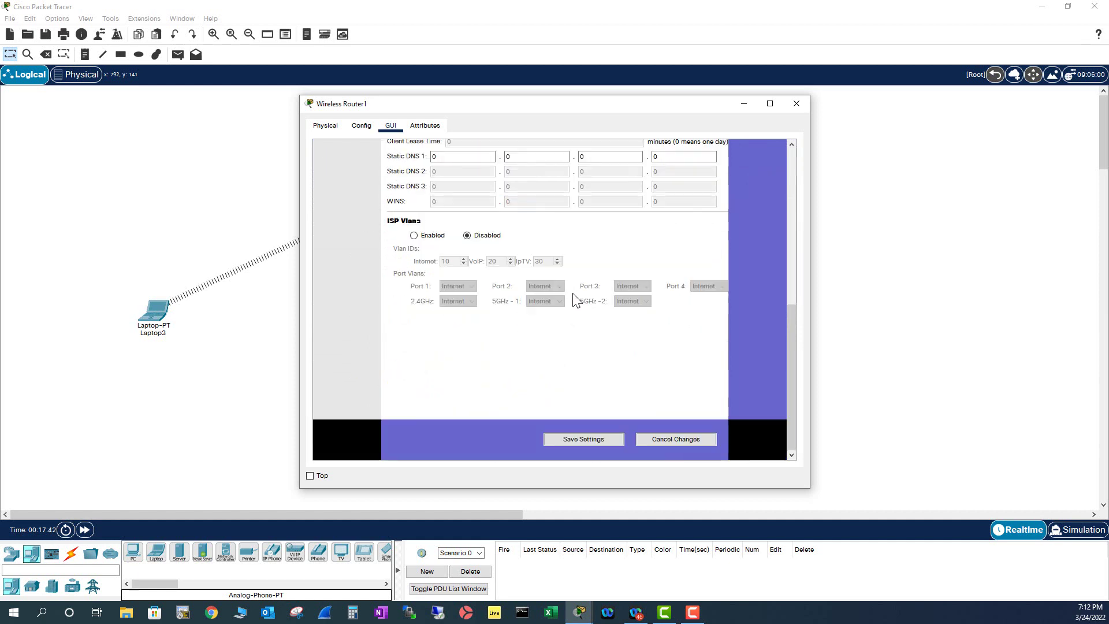
pyautogui.click(573, 441)
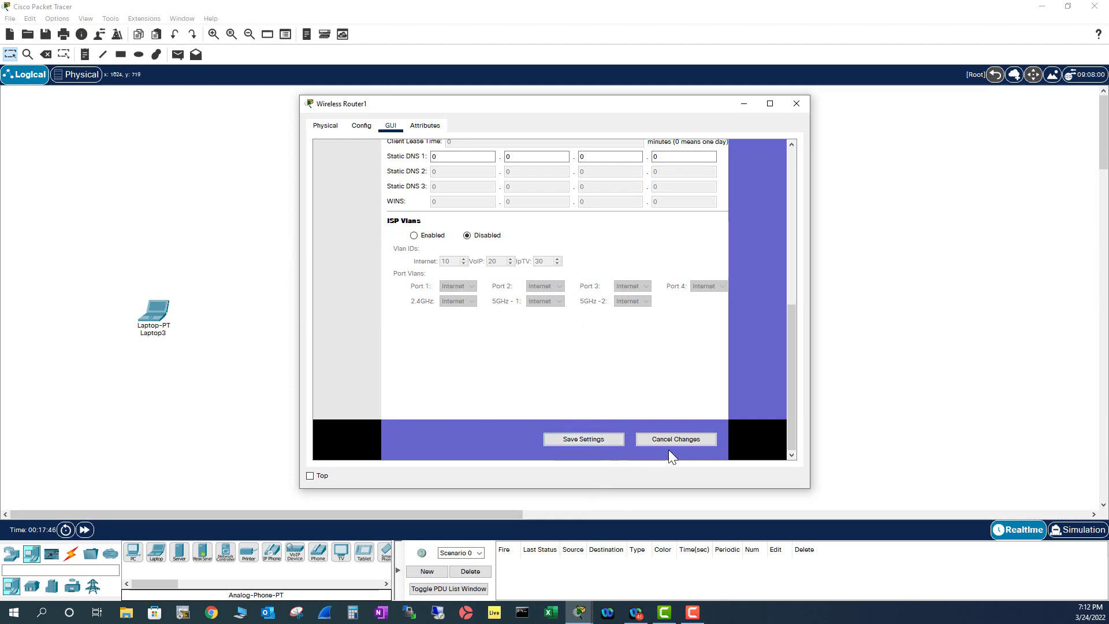
pyautogui.scroll(1, 558, 408)
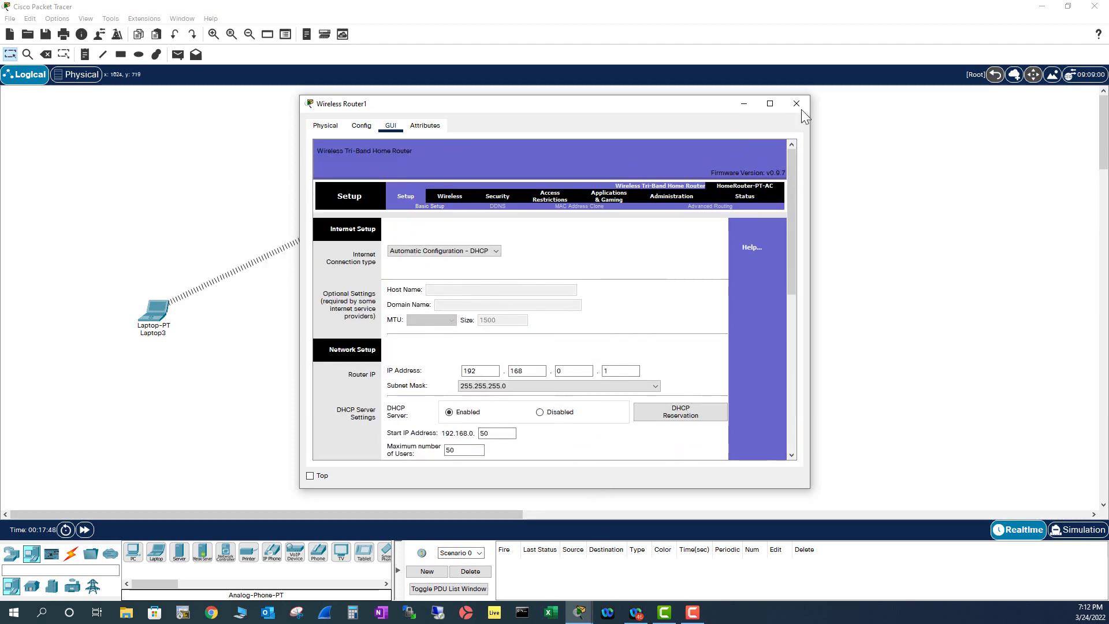
pyautogui.click(798, 104)
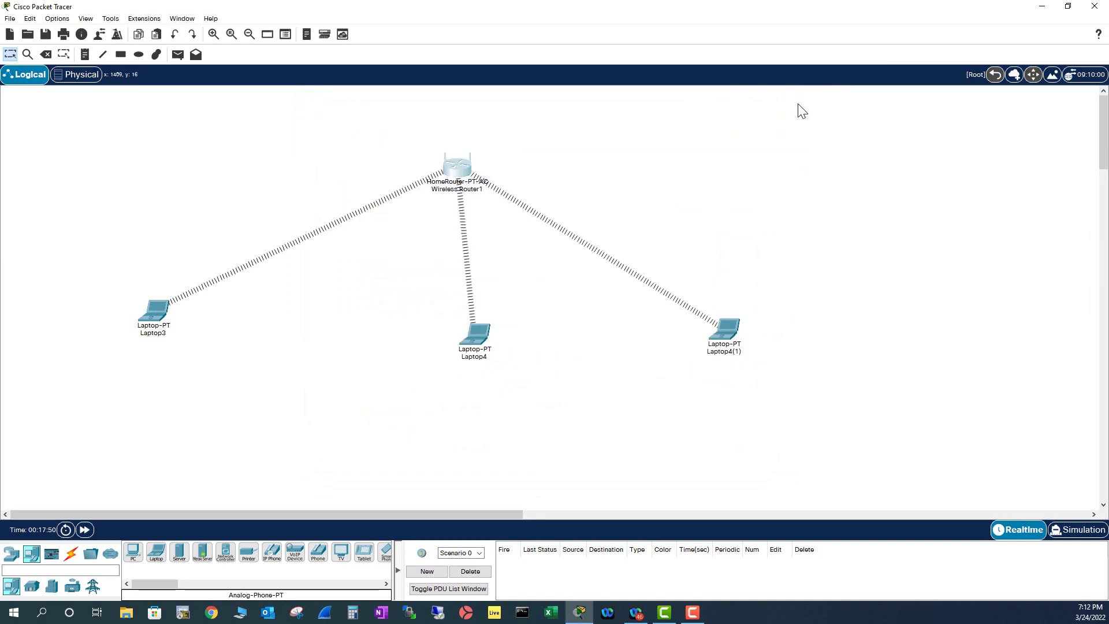
# Toggle Wireless Router1's power switch on the Physical tab and close its window.
pyautogui.click(455, 173)
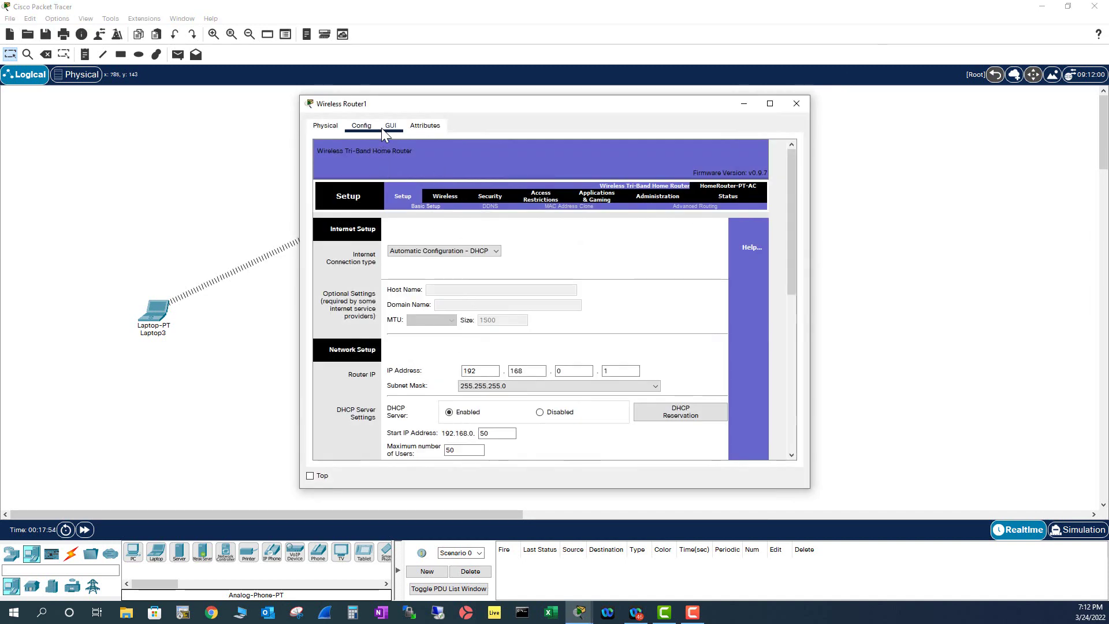
pyautogui.click(324, 126)
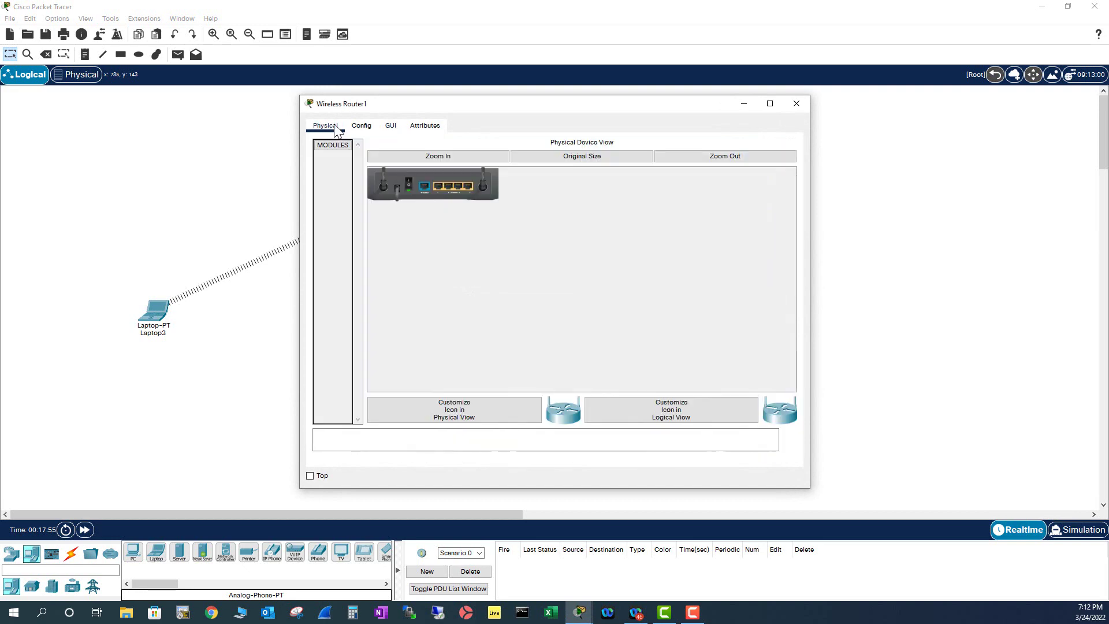
pyautogui.click(409, 184)
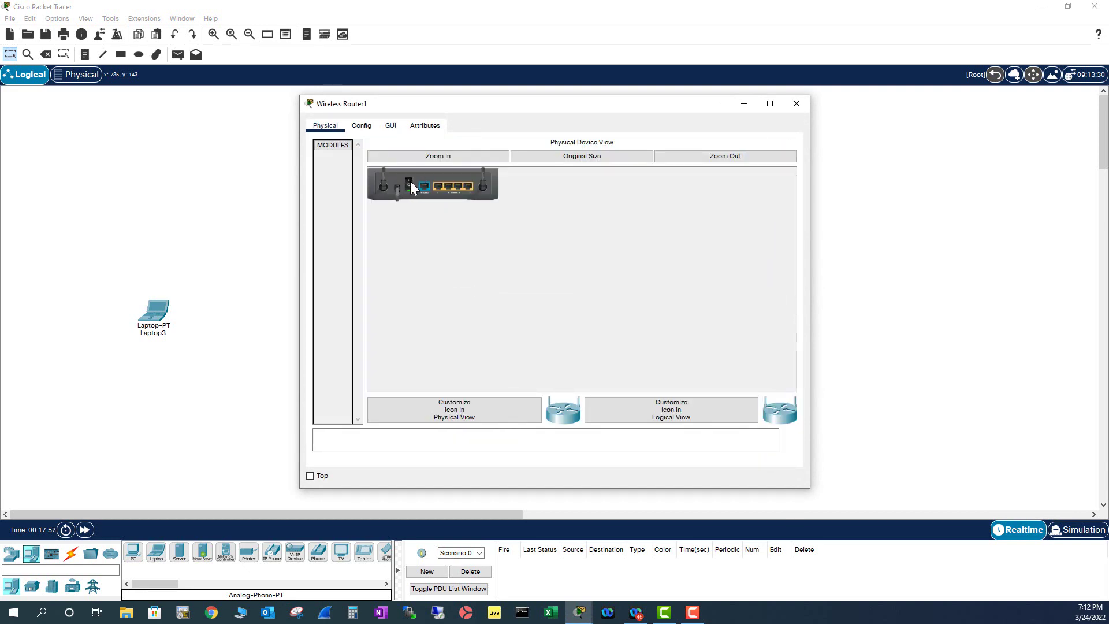
pyautogui.click(797, 106)
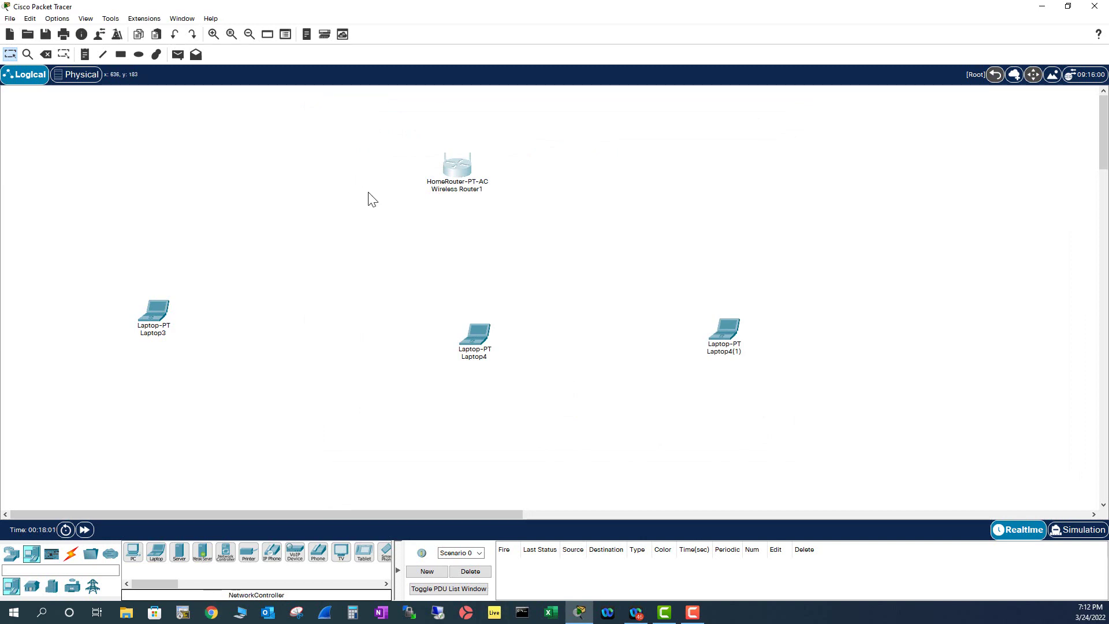
pyautogui.click(157, 316)
pyautogui.click(608, 193)
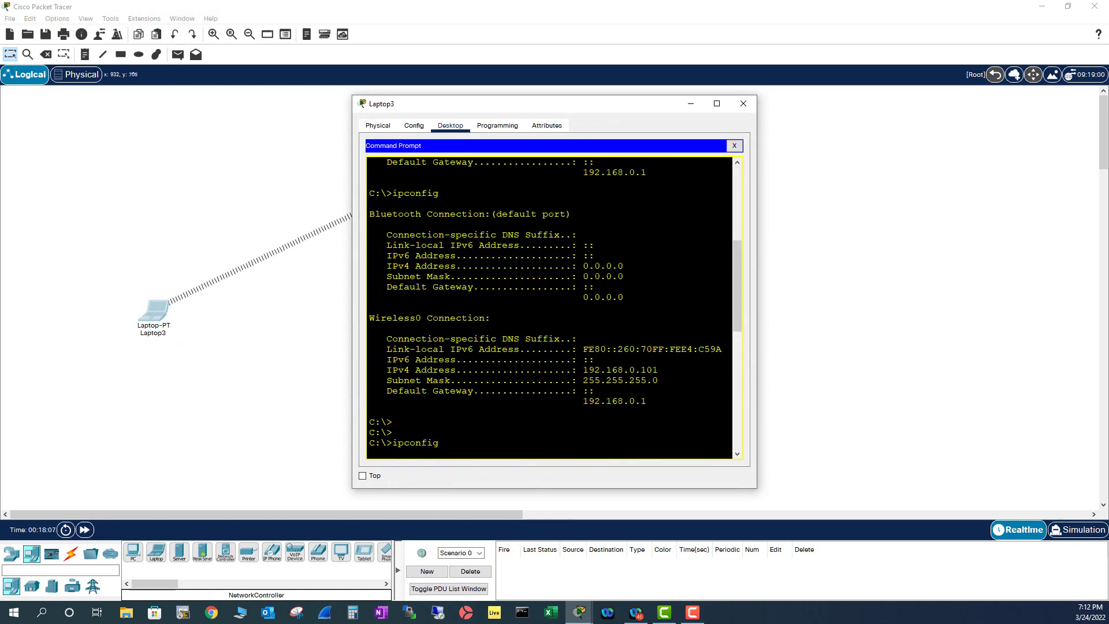
pyautogui.scroll(-5, 546, 306)
pyautogui.press('Return')
pyautogui.press('Up')
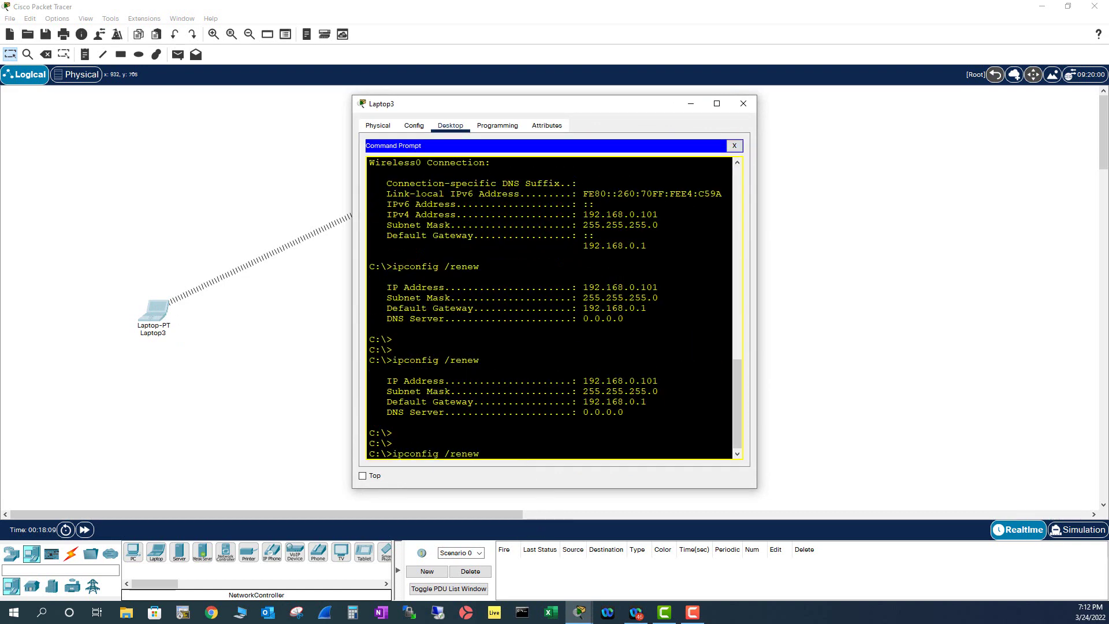
pyautogui.press('BackSpace')
pyautogui.press('BackSpace')
pyautogui.press('BackSpace')
pyautogui.press('BackSpace')
pyautogui.press('BackSpace')
pyautogui.press('BackSpace')
pyautogui.press('BackSpace')
pyautogui.press('Return')
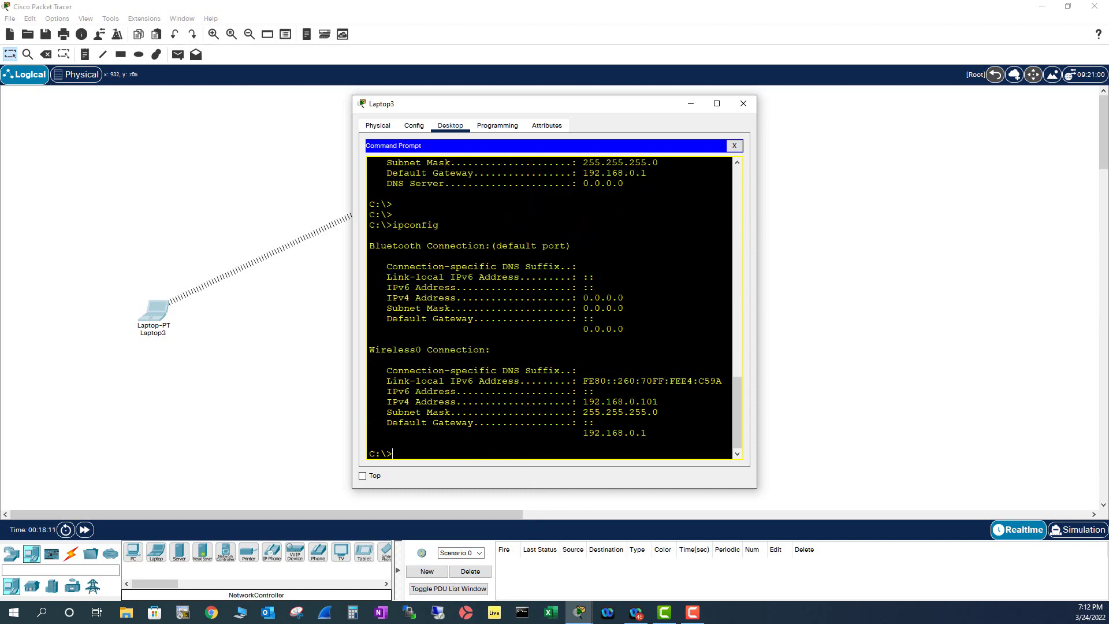
pyautogui.press('Return')
pyautogui.press('Return')
pyautogui.press('Return')
pyautogui.scroll(1, 554, 309)
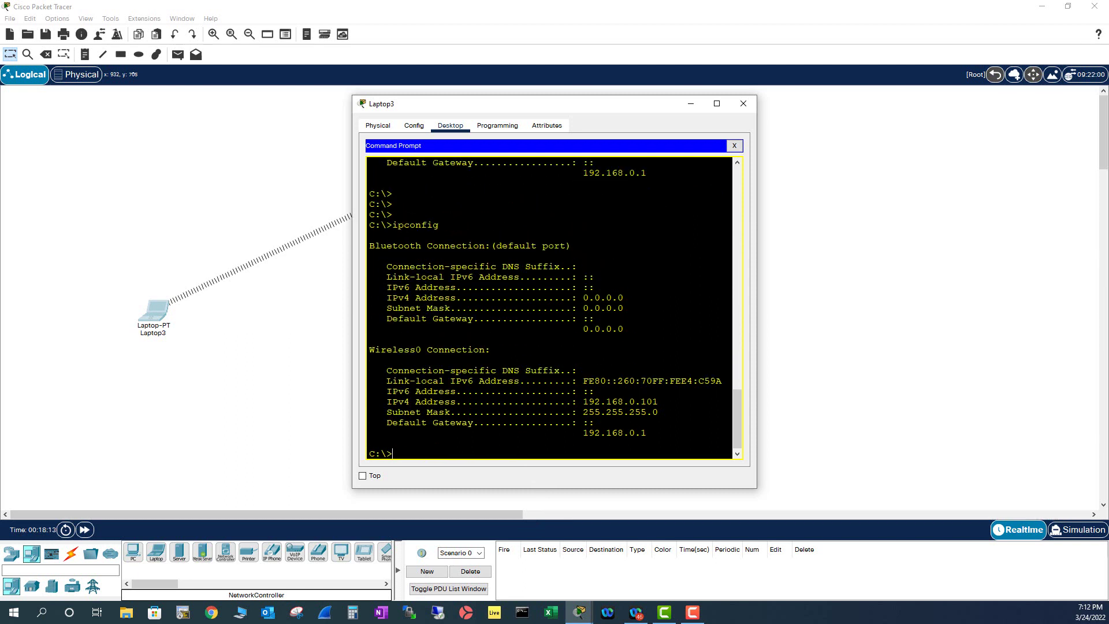
pyautogui.scroll(-1, 549, 307)
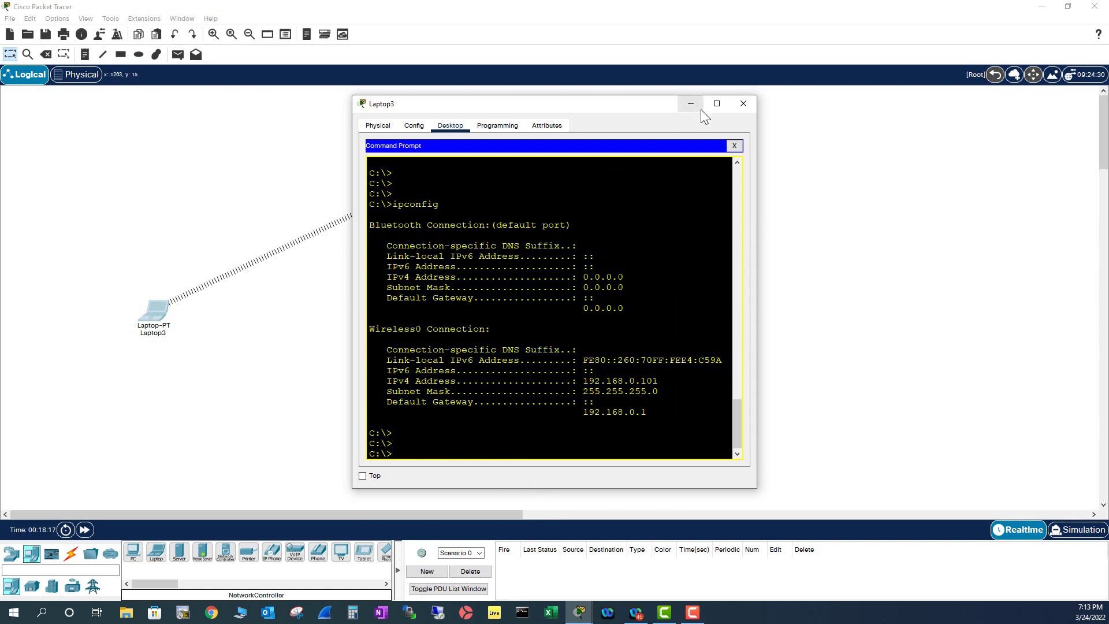
pyautogui.click(744, 104)
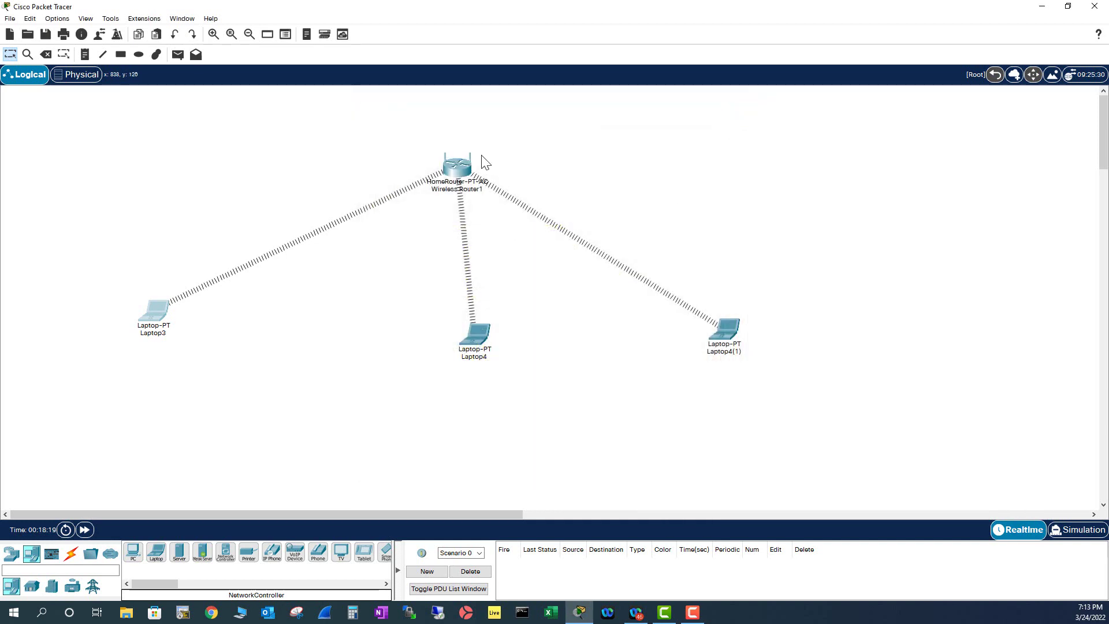
pyautogui.click(453, 175)
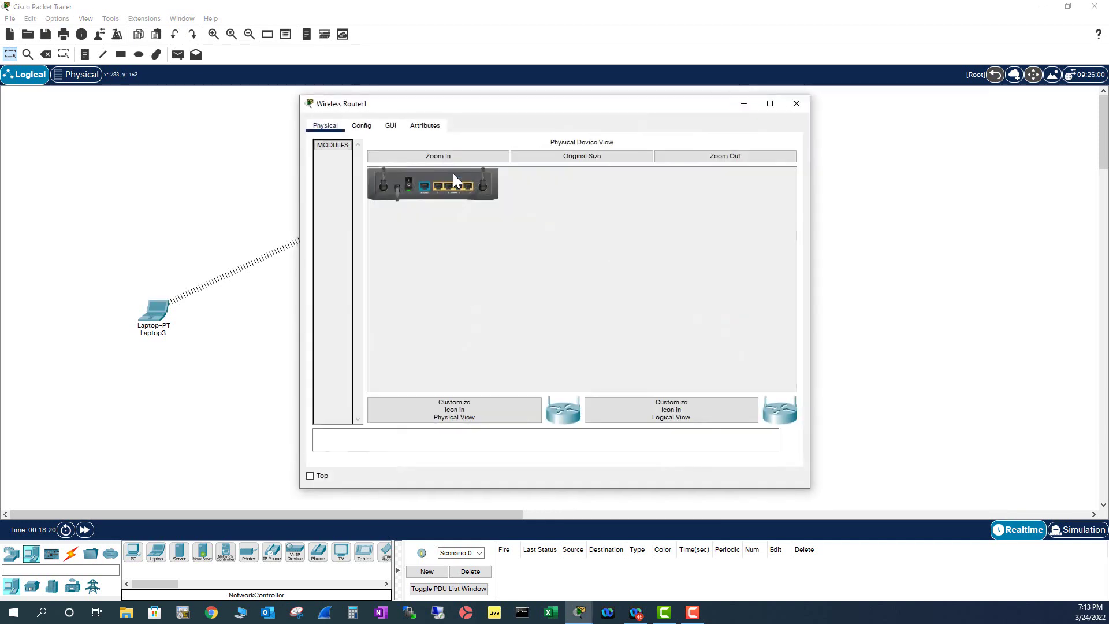
pyautogui.click(392, 127)
pyautogui.scroll(-2, 578, 405)
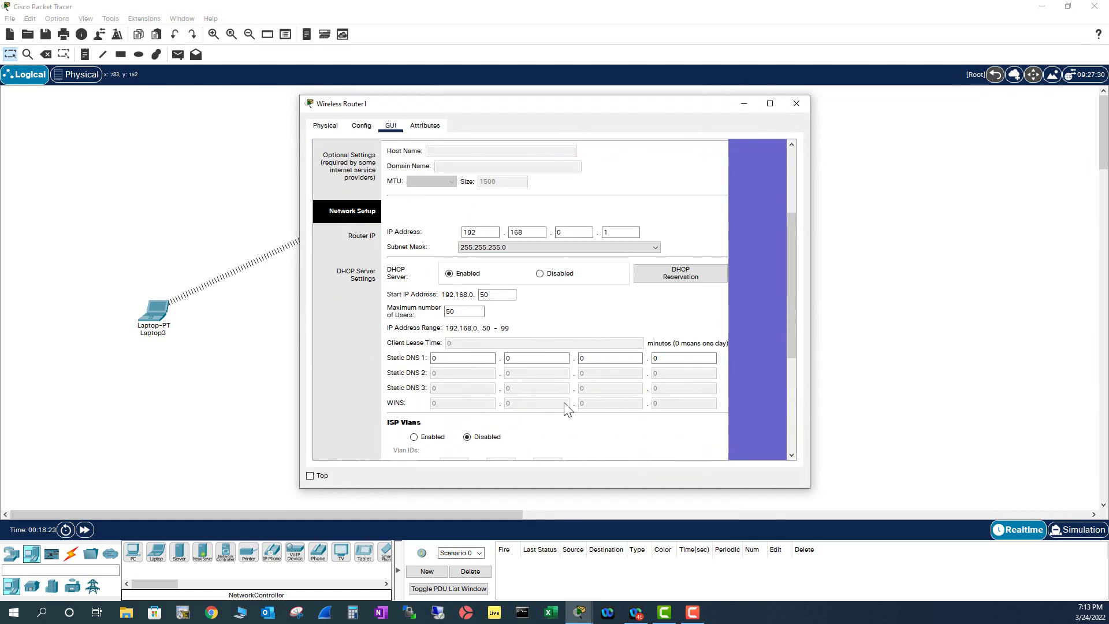
pyautogui.click(491, 297)
pyautogui.click(796, 102)
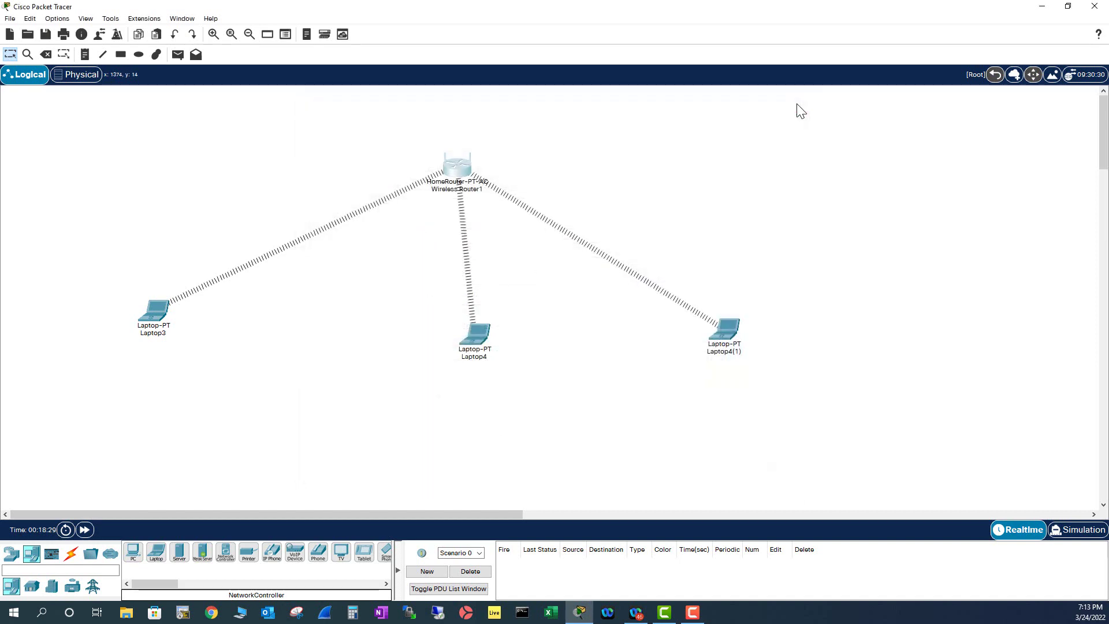
# Run ipconfig in Laptop4's Command Prompt to see its current address.
pyautogui.click(484, 328)
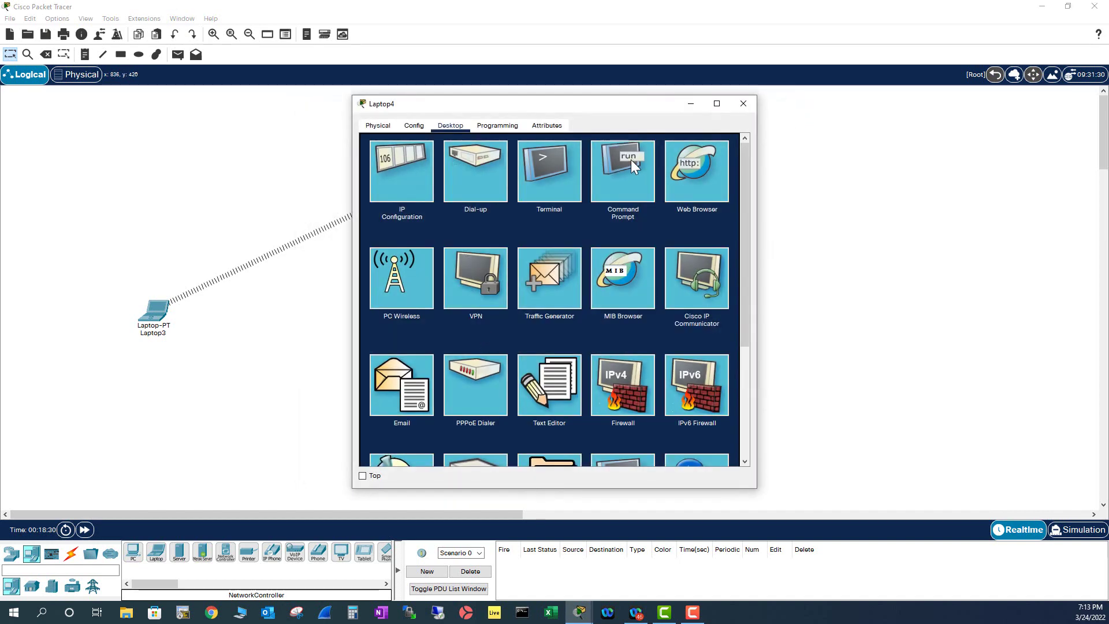
pyautogui.click(631, 160)
pyautogui.write('ipconfig')
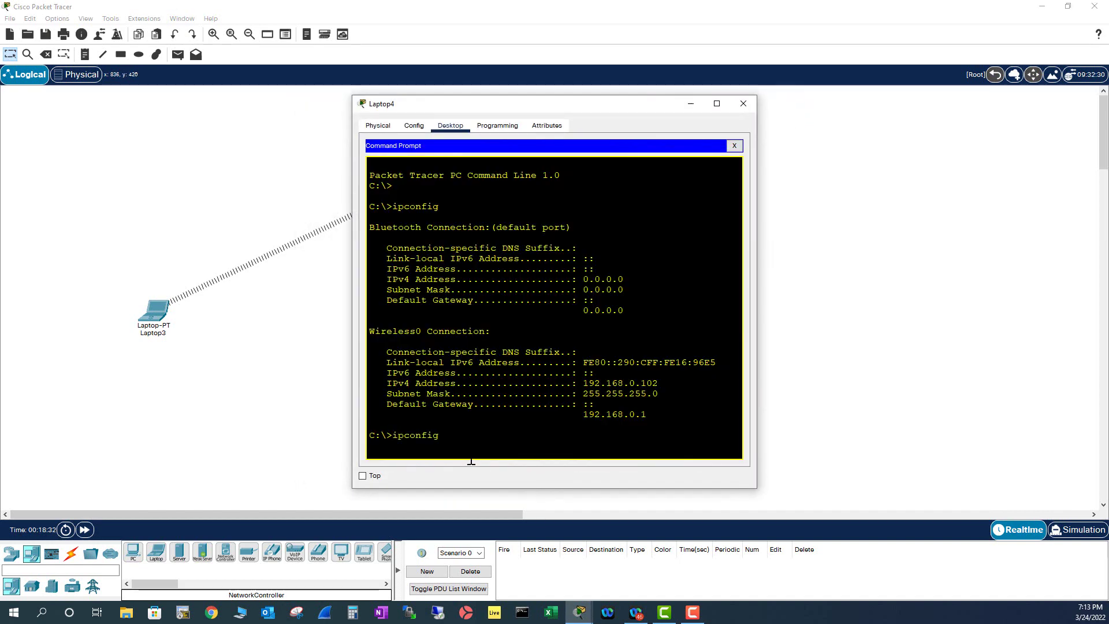
pyautogui.press('Return')
# Run ipconfig /renew on Laptop4 to get 192.168.0.50, then close its window.
pyautogui.press('Return')
pyautogui.press('Return')
pyautogui.press('Return')
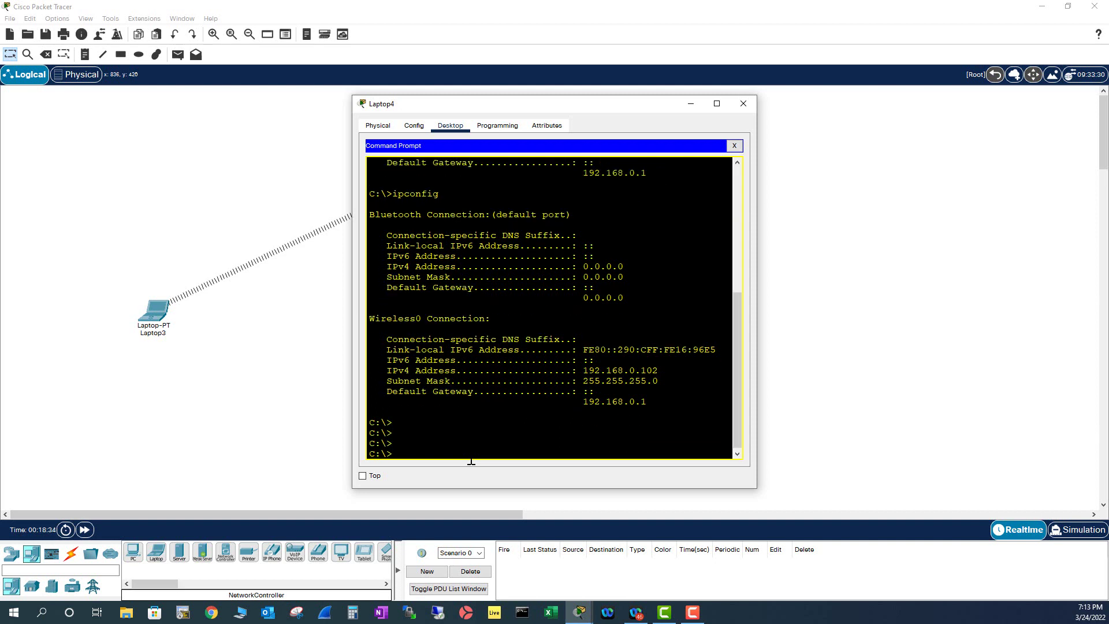
pyautogui.press('Up')
pyautogui.write('/renew')
pyautogui.press('Return')
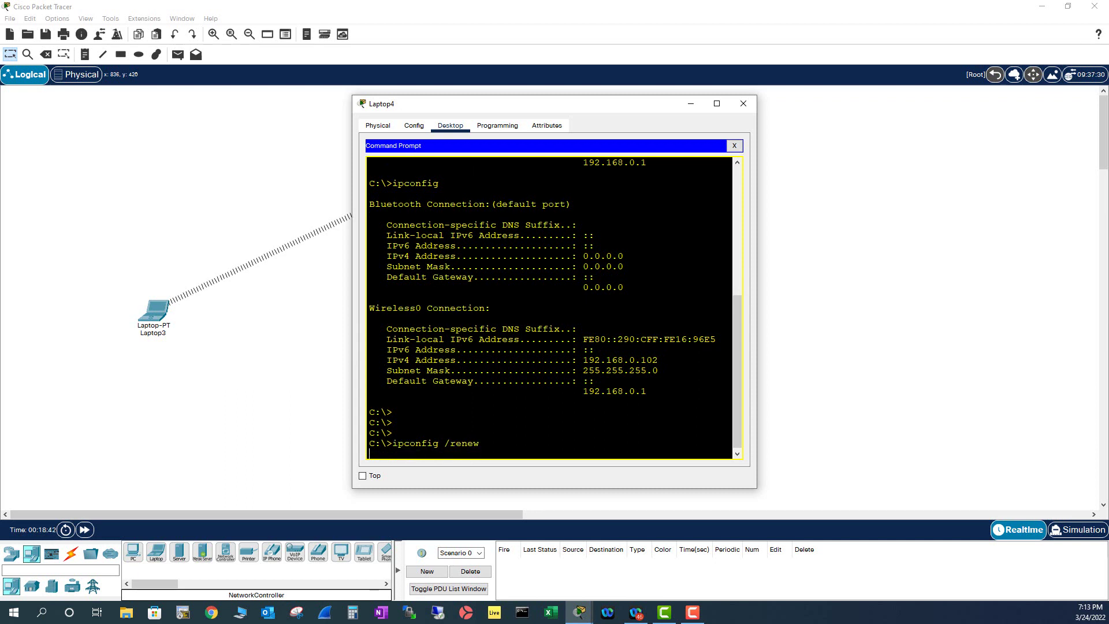
pyautogui.press('Return')
pyautogui.press('Return')
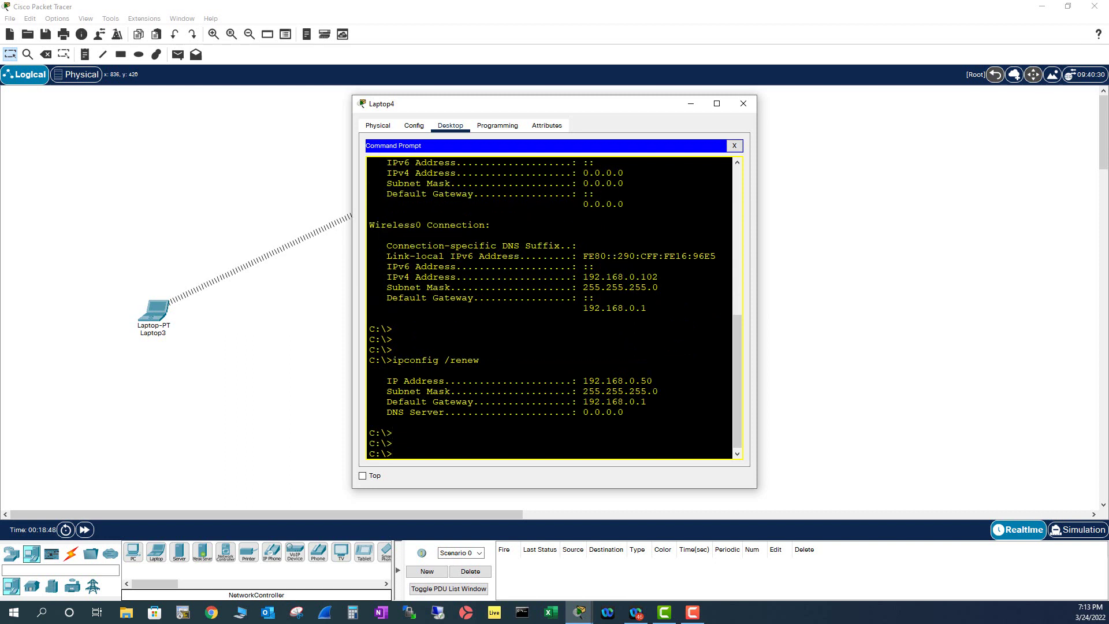
pyautogui.click(743, 104)
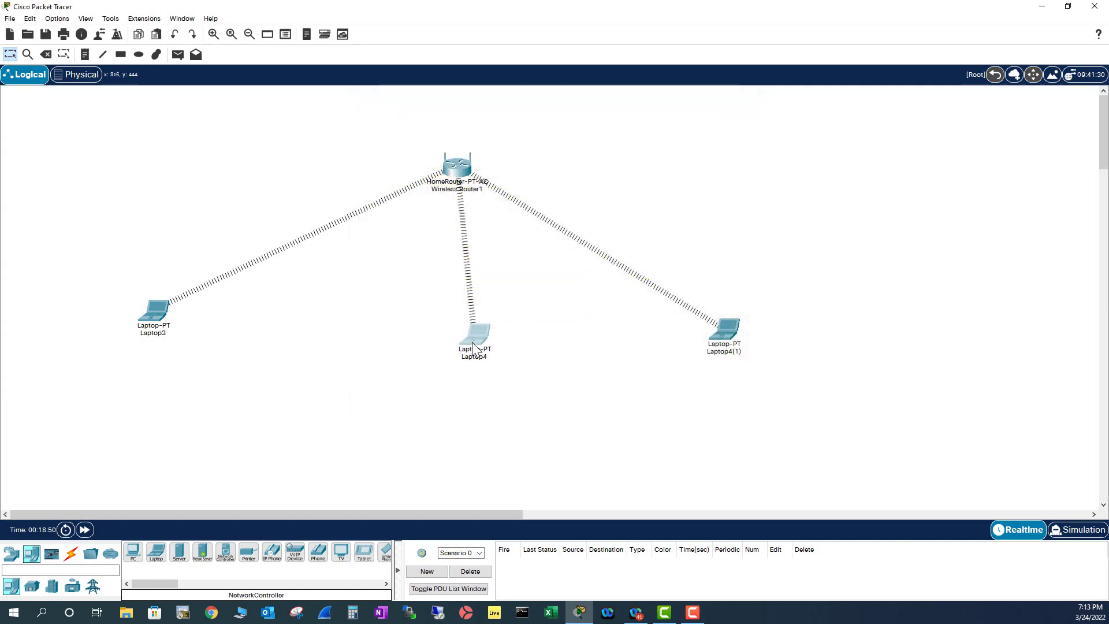